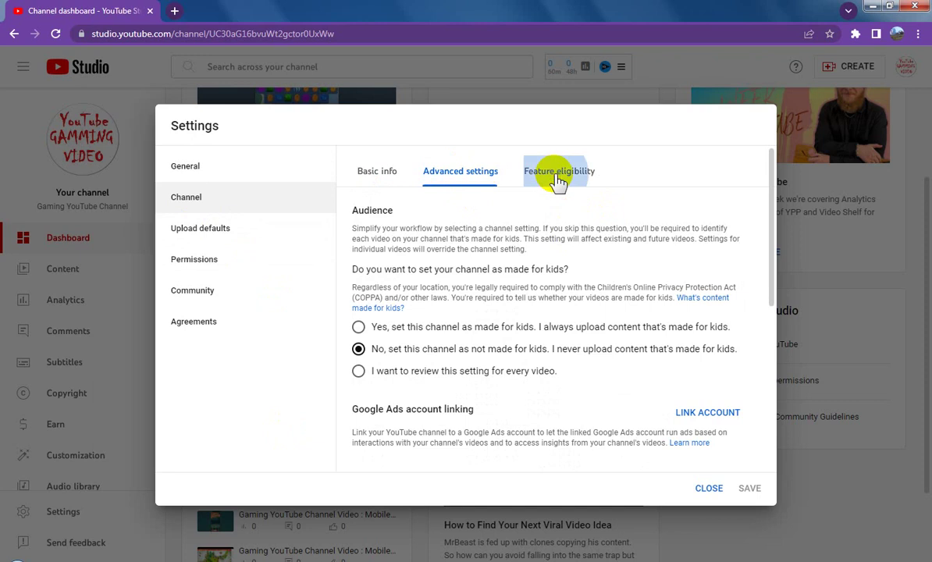
Verify the phone number for the channel's Intermediate features and check the updated feature eligibility in the channel settings.
click(556, 178)
click(722, 323)
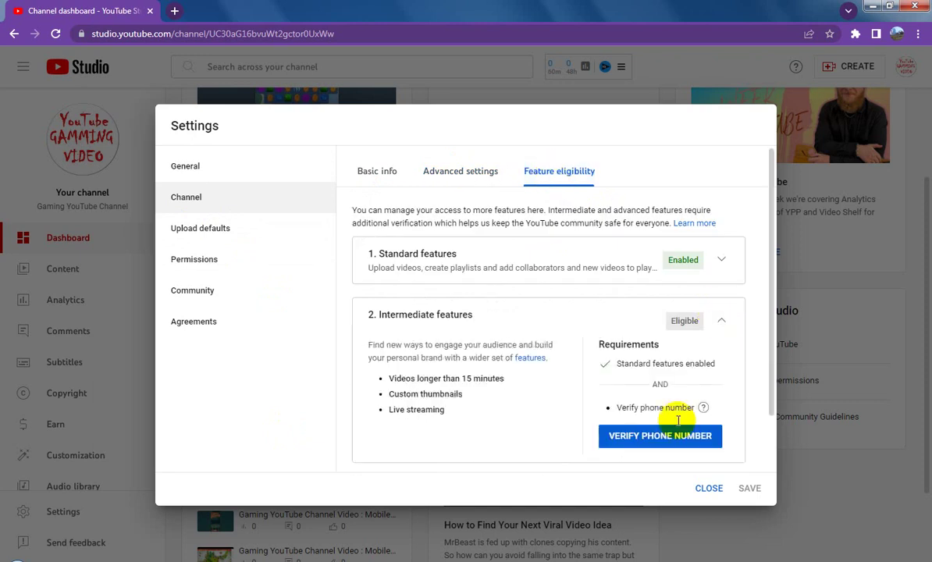
click(658, 435)
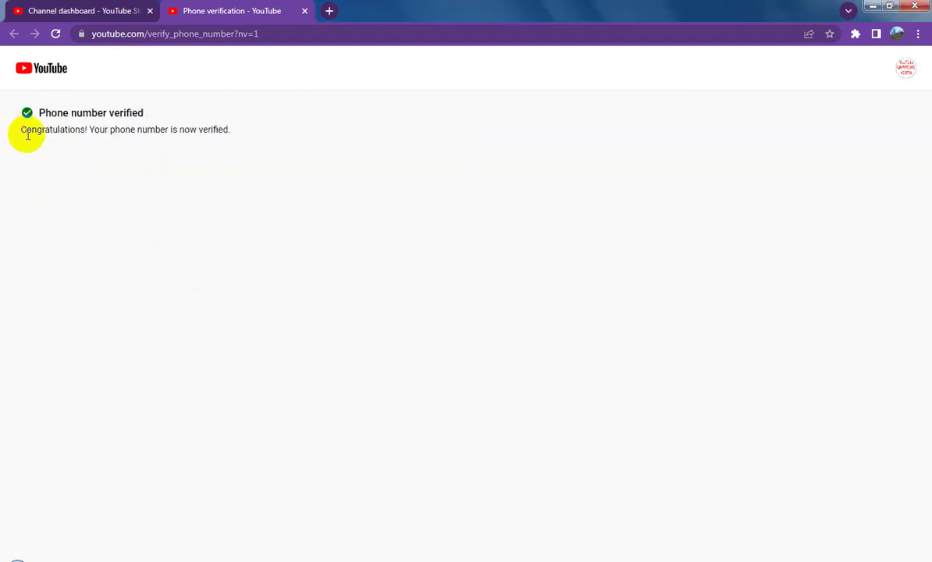
drag(25, 130, 121, 144)
click(224, 139)
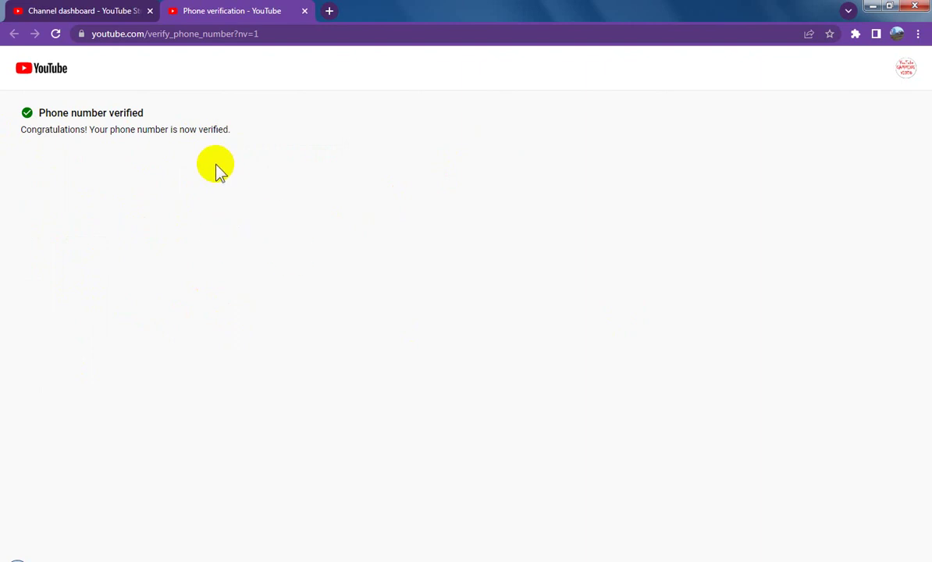
click(305, 11)
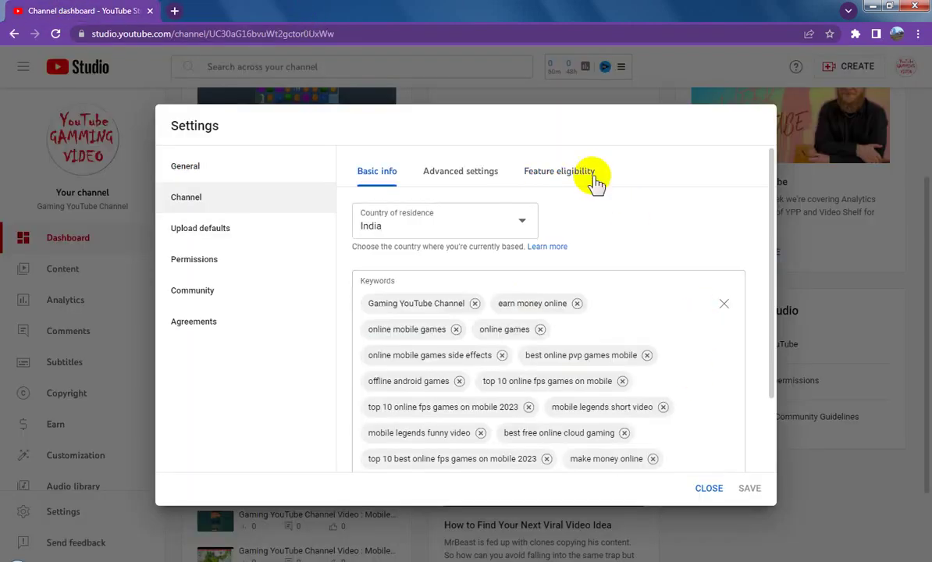
click(596, 180)
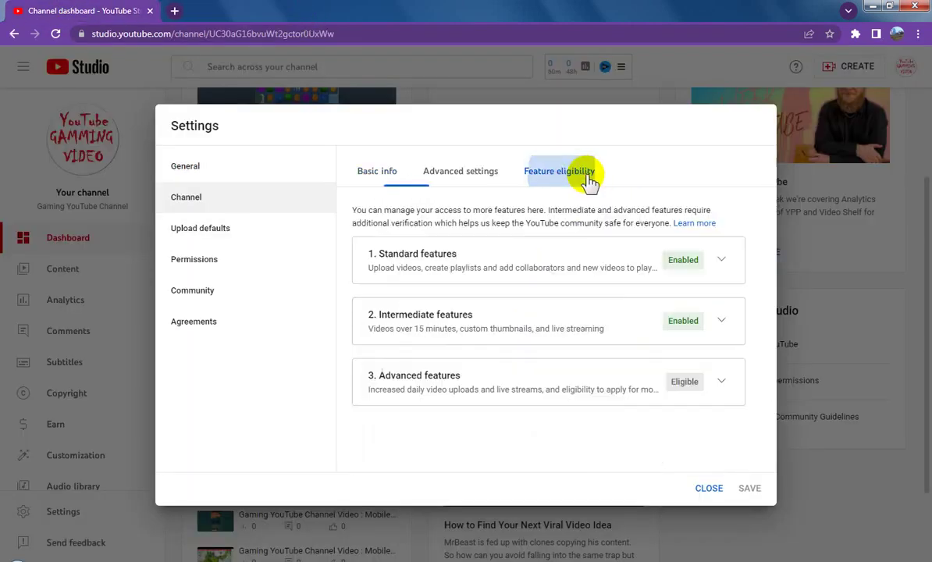
click(709, 489)
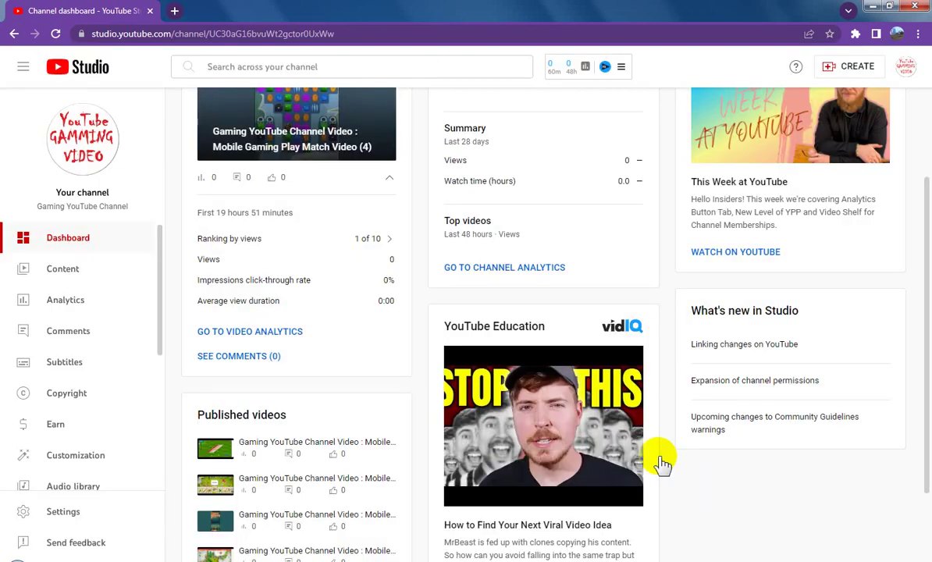
Look through the Gaming YouTube Channel's uploaded videos and return to the channel dashboard.
click(68, 273)
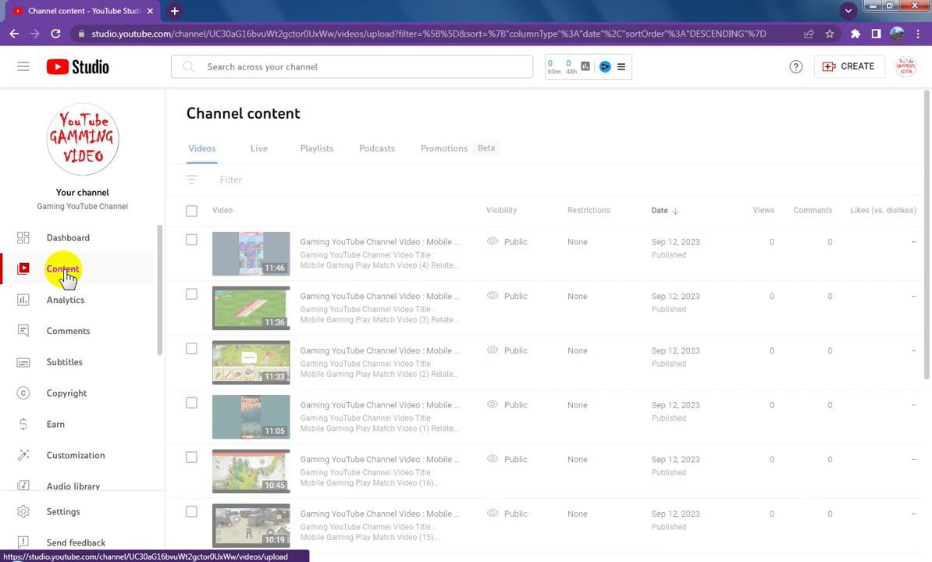
scroll(582, 262, down, 2)
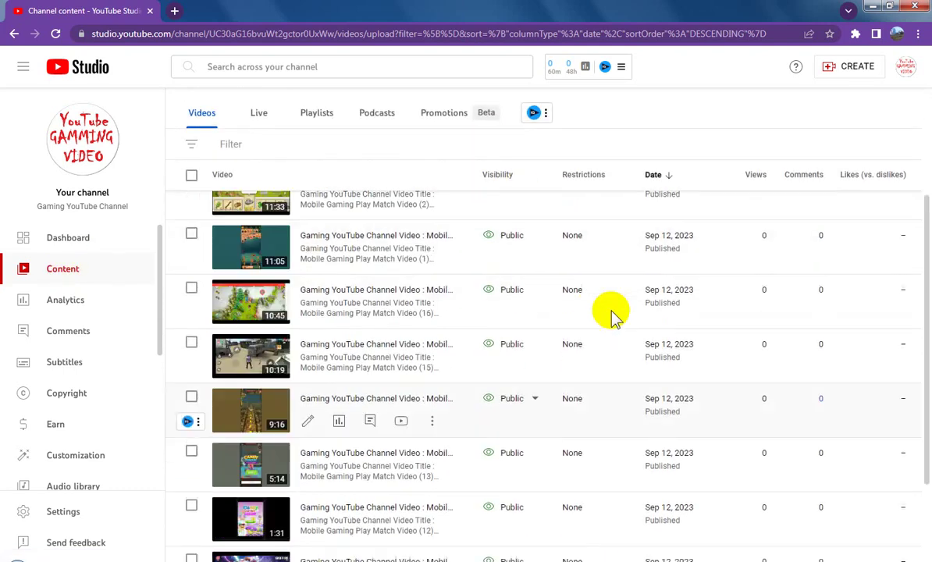
scroll(611, 313, up, 2)
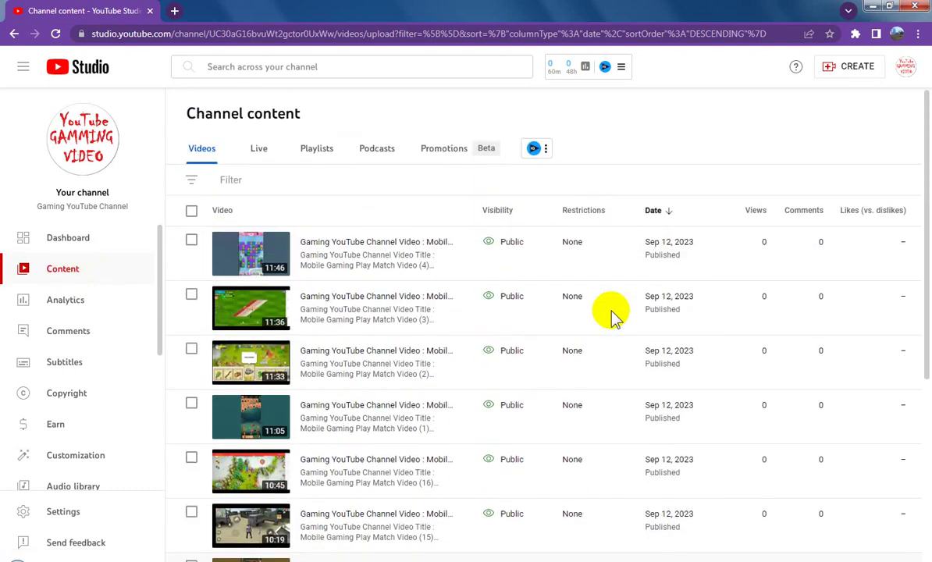
click(74, 240)
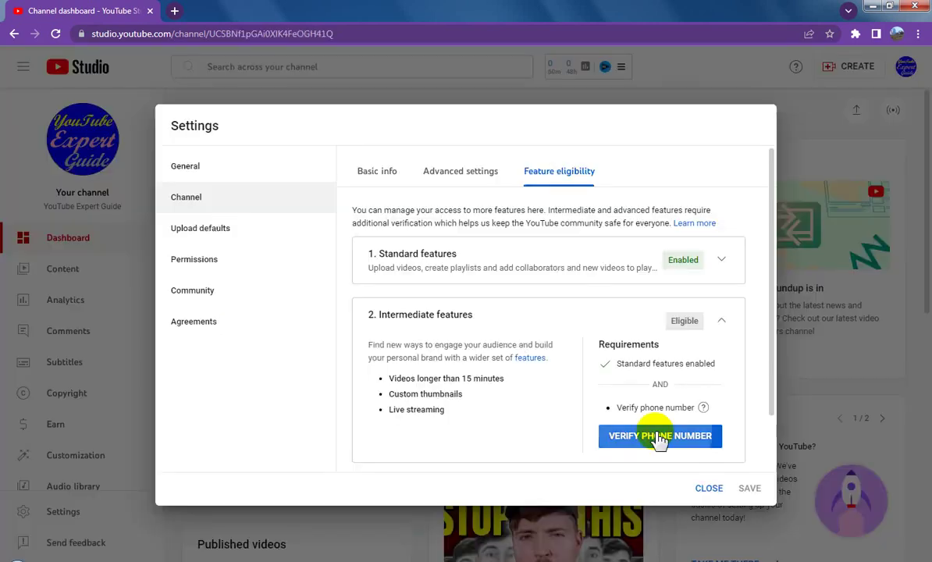
Verify the phone number for the YouTube Expert Guide channel's Intermediate features and check its feature eligibility.
click(657, 435)
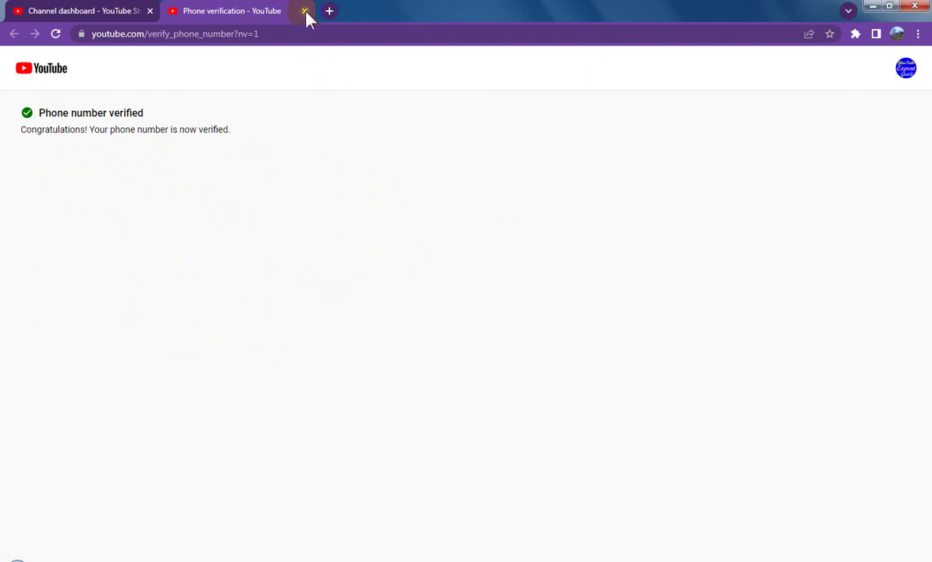
click(305, 11)
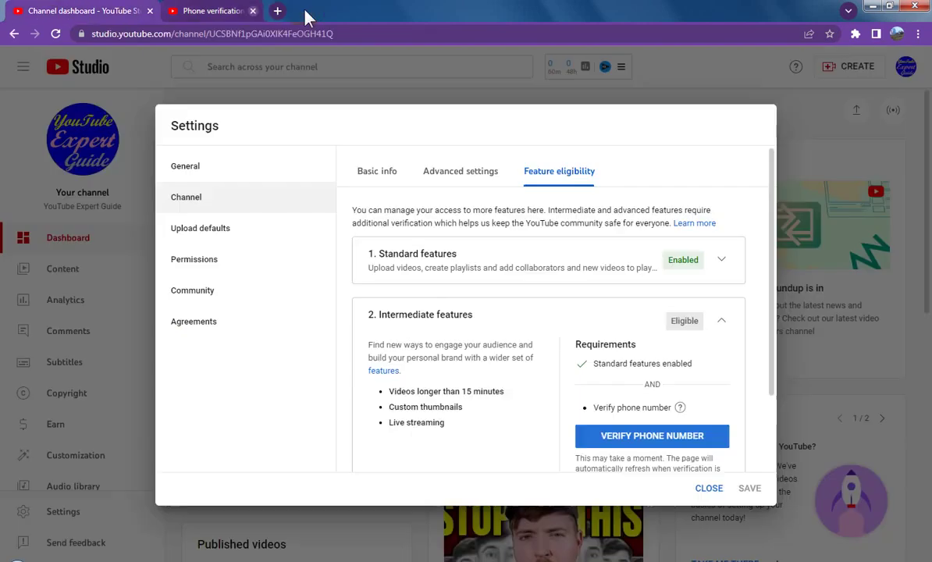
click(574, 179)
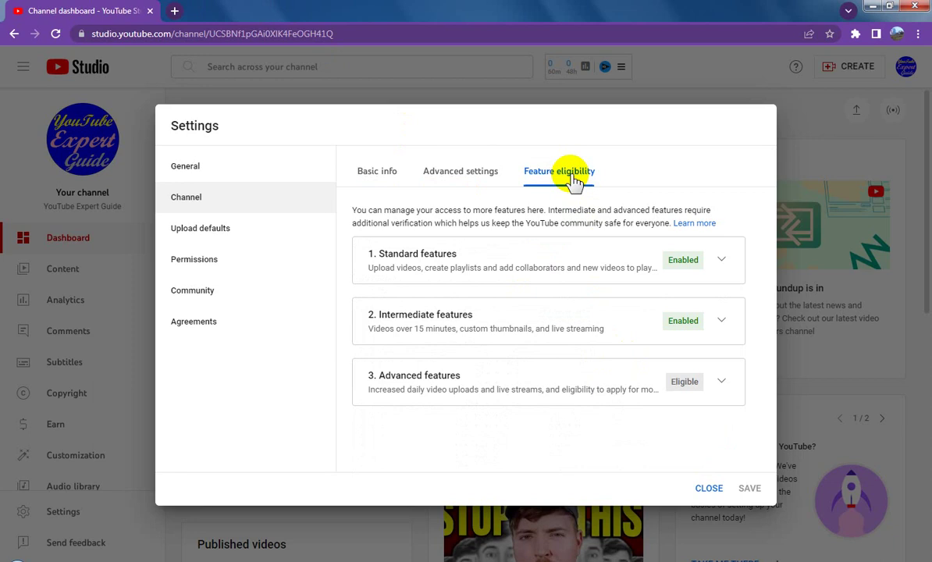
click(707, 489)
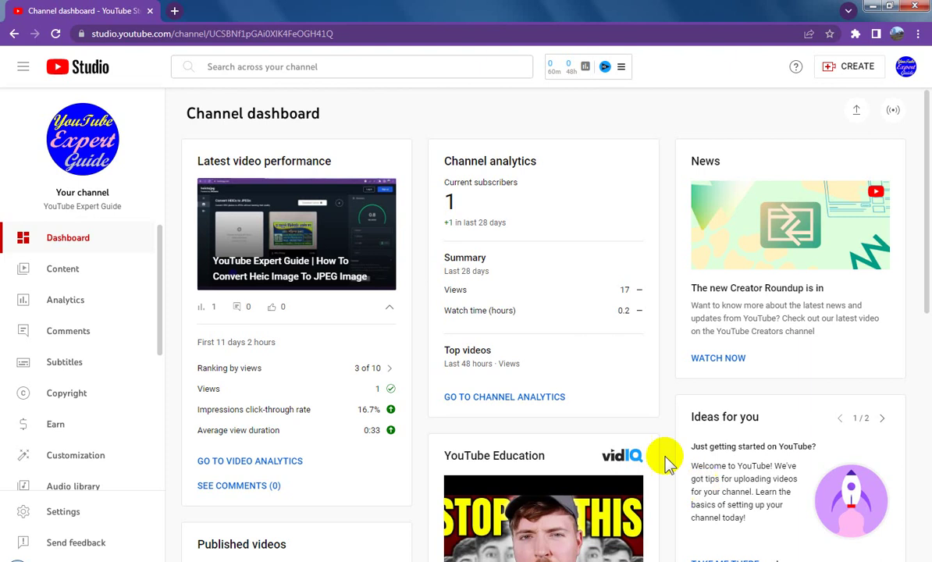
Switch to the Gaming YouTube Channel and check its feature eligibility in the channel settings.
click(381, 264)
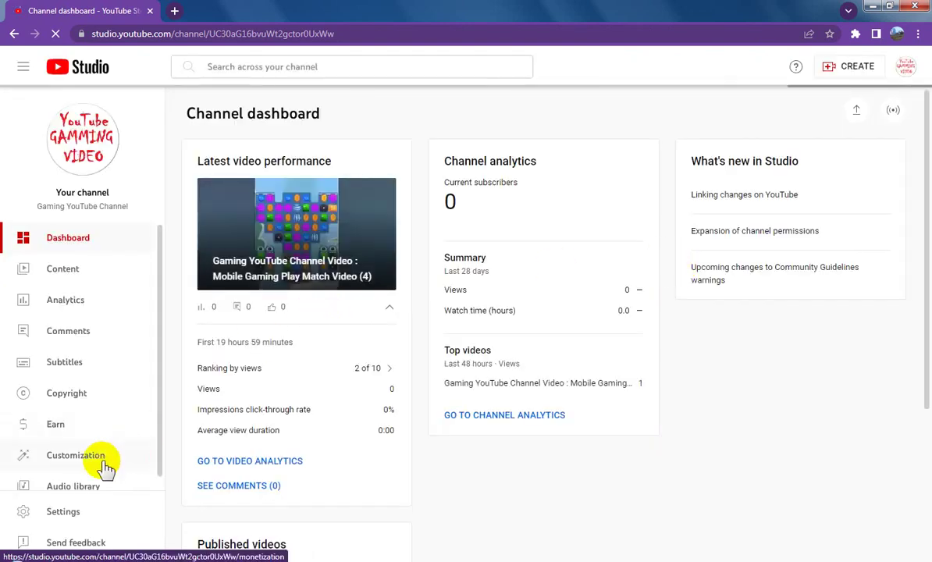
click(85, 513)
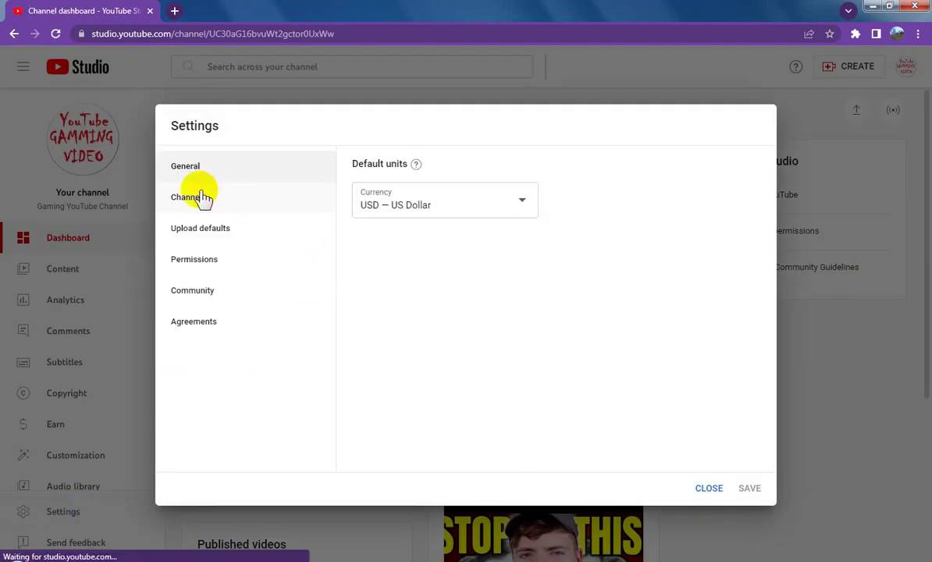
click(201, 197)
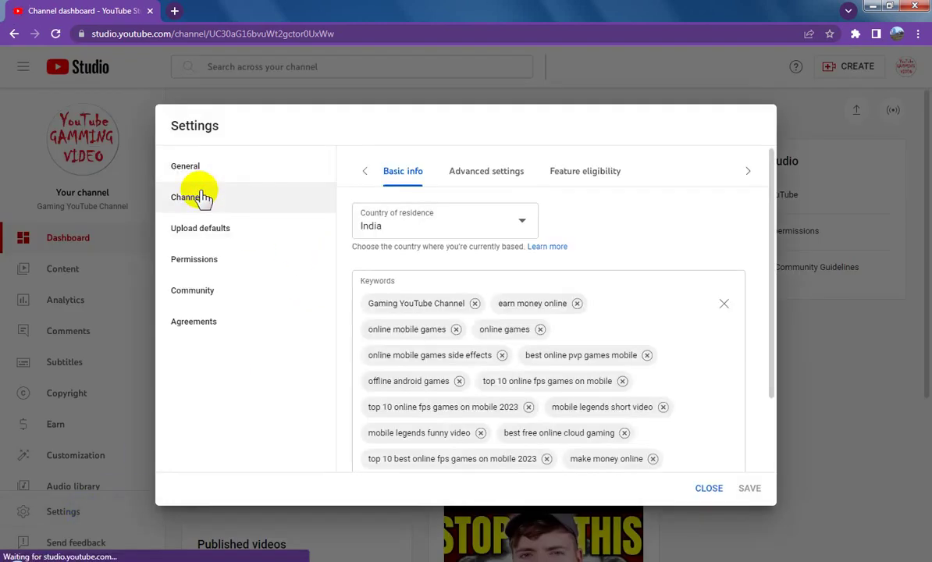
click(576, 177)
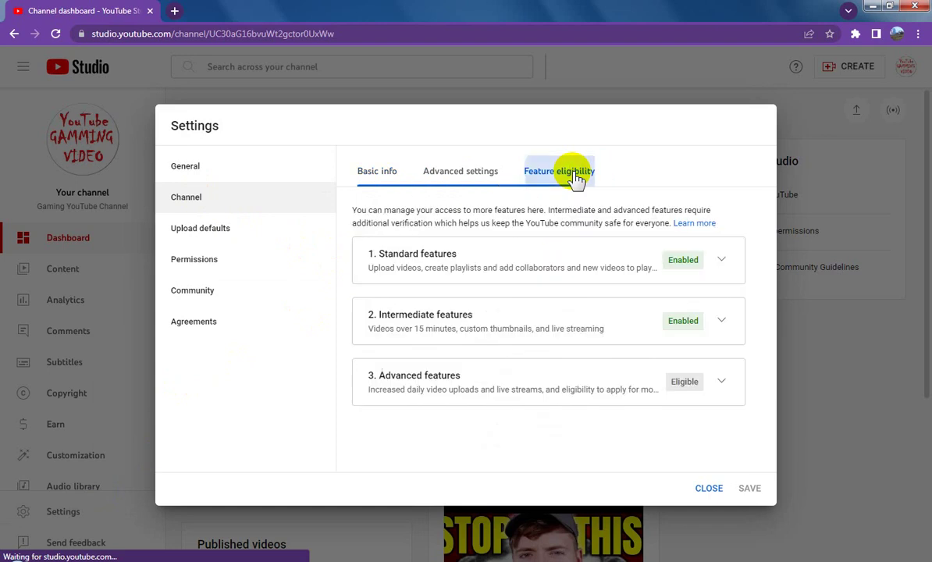
click(709, 490)
Review the list of published videos in the channel content.
click(74, 271)
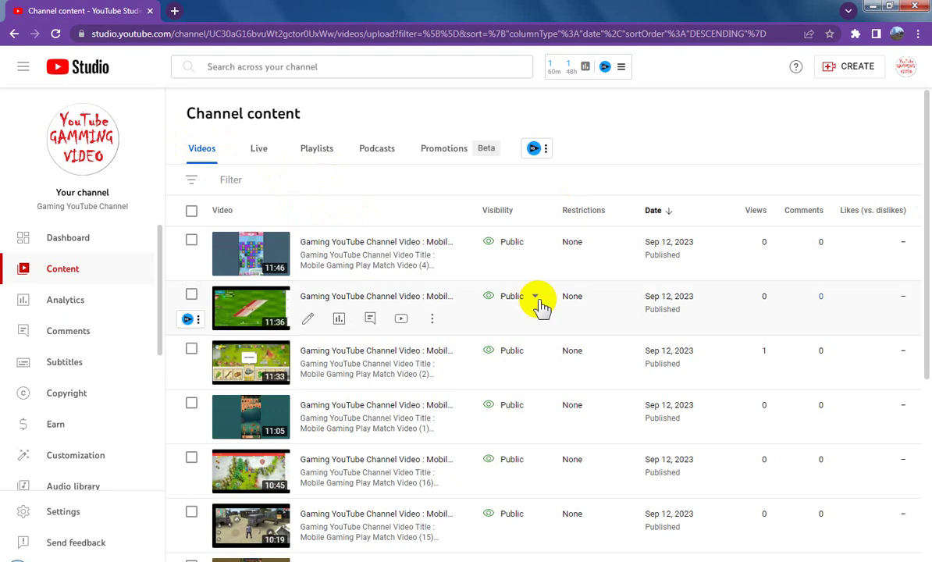
scroll(540, 309, down, 5)
scroll(541, 309, up, 5)
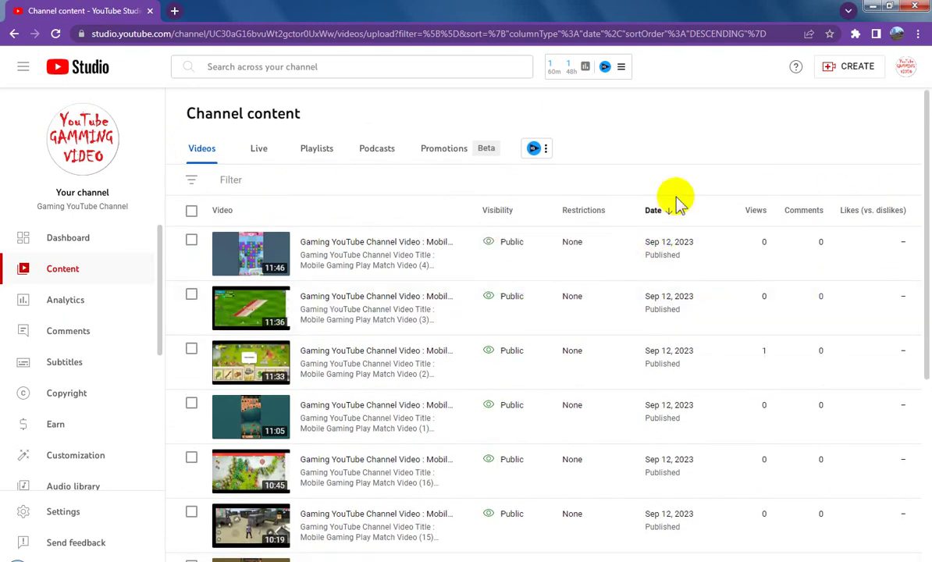
Start a video upload and move Mobile Gaming Play Match Video (5).mp4 into New folder (11), created inside the UP folder.
click(835, 70)
click(769, 95)
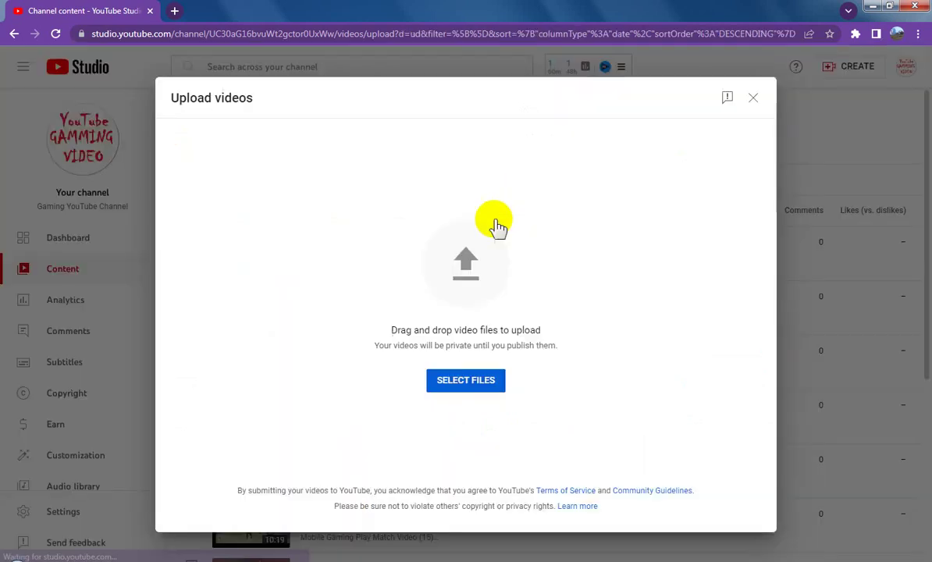
click(456, 287)
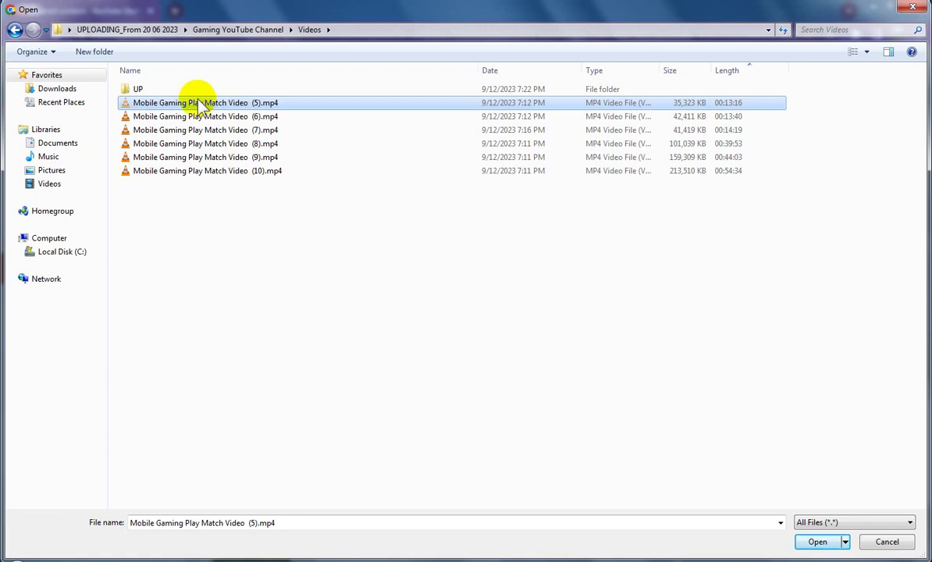
double_click(149, 91)
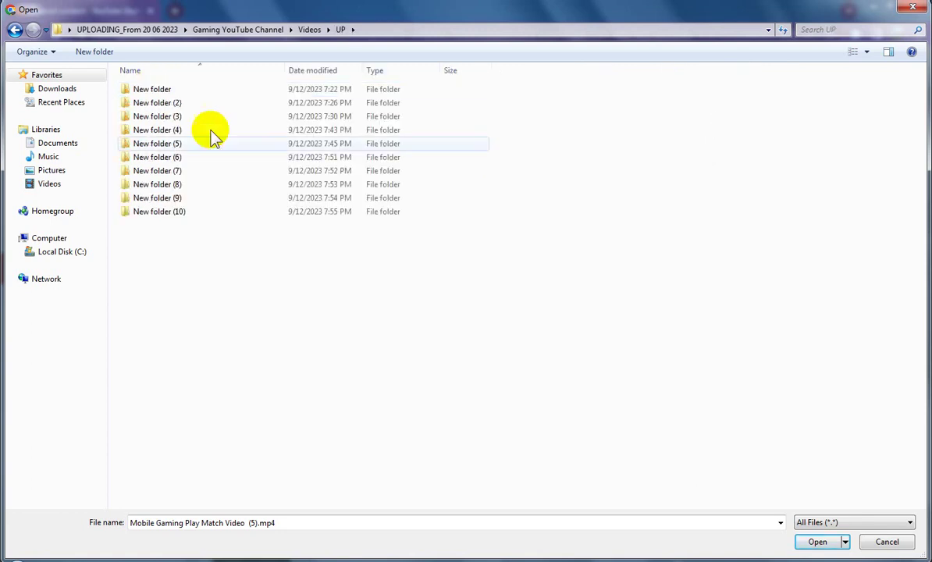
click(94, 52)
click(242, 320)
double_click(173, 228)
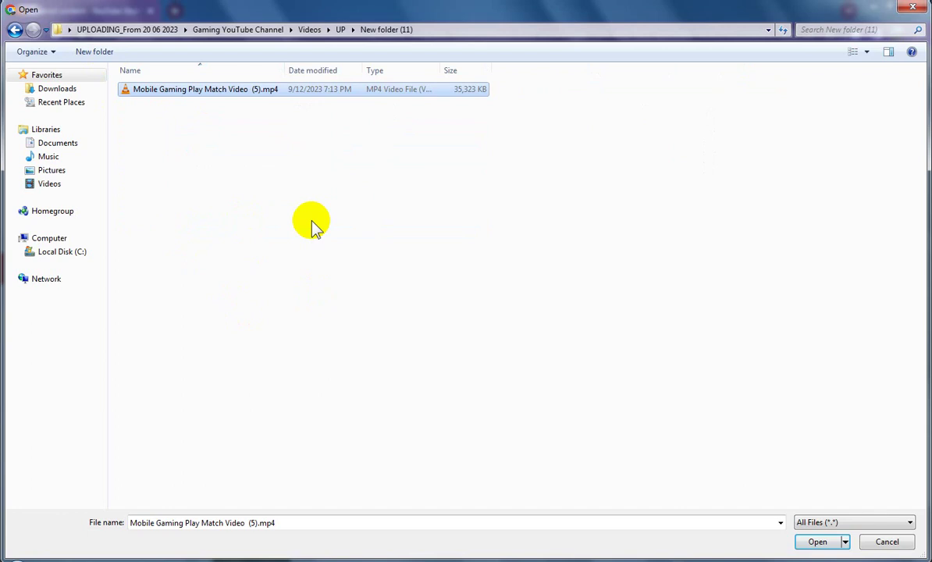
Copy the name of Mobile Gaming Play Match Video (5).mp4 and choose that file for upload.
key(F2)
key(ctrl+c)
click(320, 250)
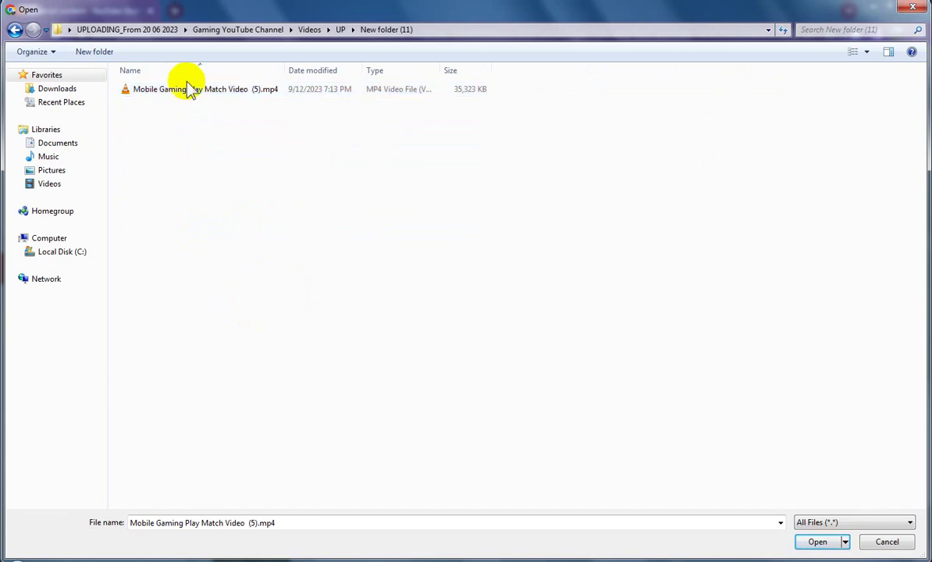
double_click(187, 89)
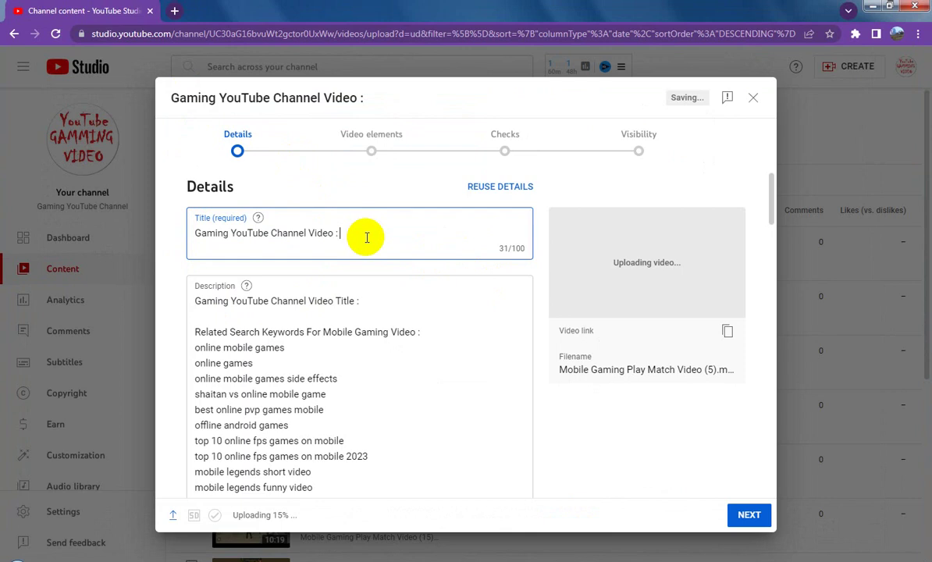
Append "Mobile Gaming Play Match Video (5)" to the video title and to the title line of the description.
key(ctrl+v)
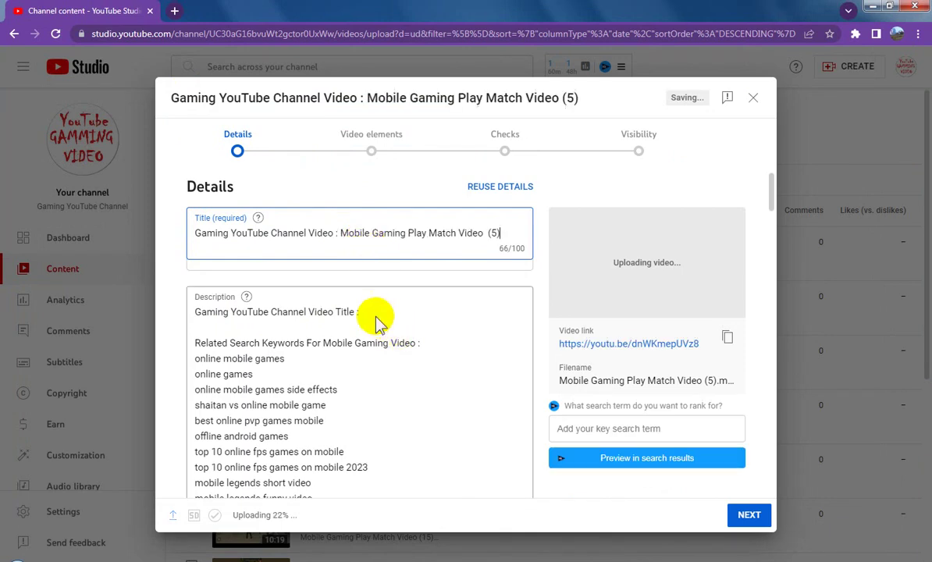
click(376, 318)
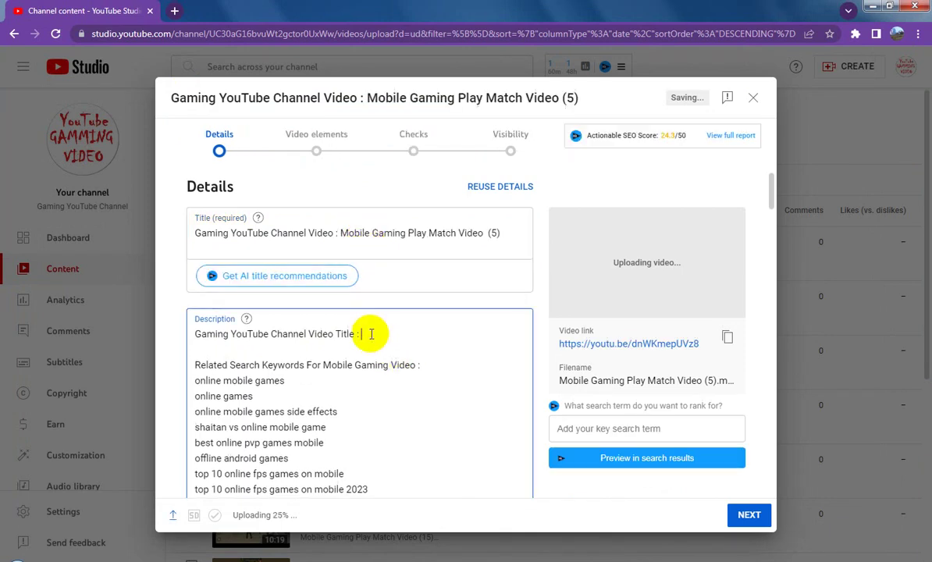
key(ctrl+v)
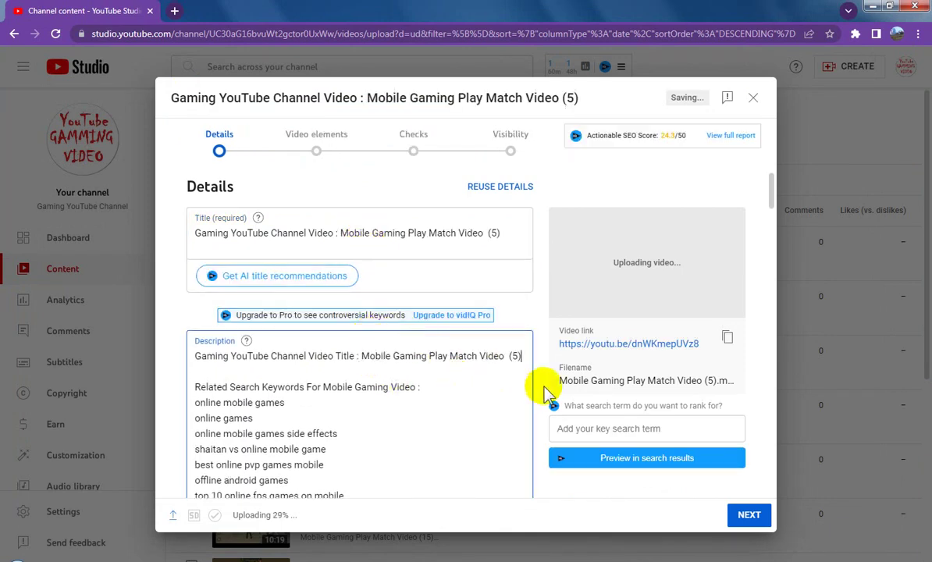
Add the video to the playlist Gaming YouTube Channel Videos.
scroll(550, 386, down, 10)
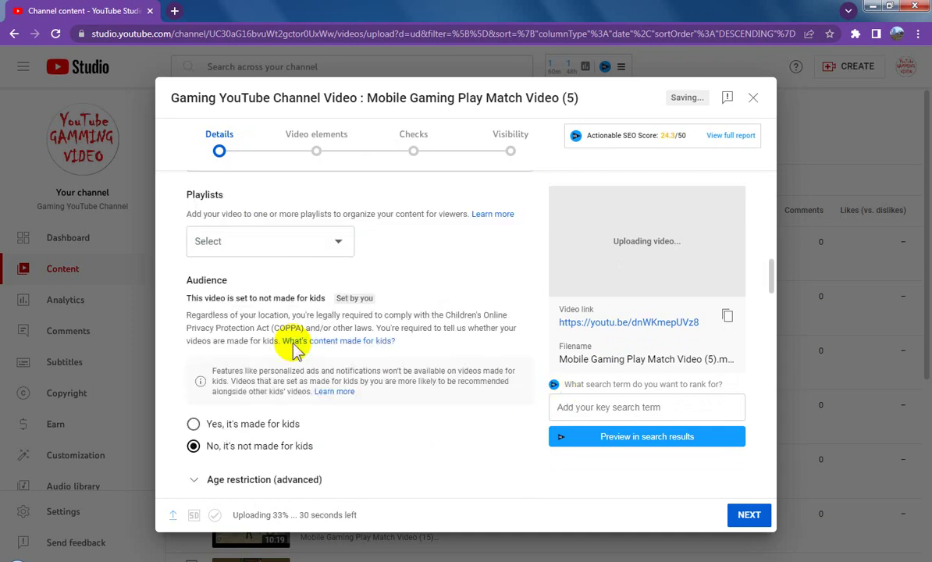
scroll(295, 352, down, 2)
scroll(334, 306, up, 2)
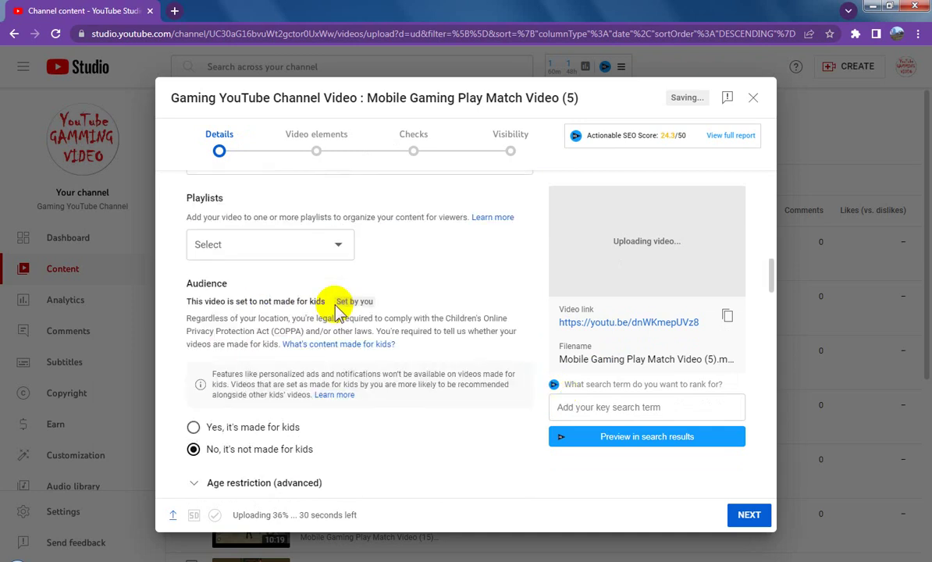
click(270, 246)
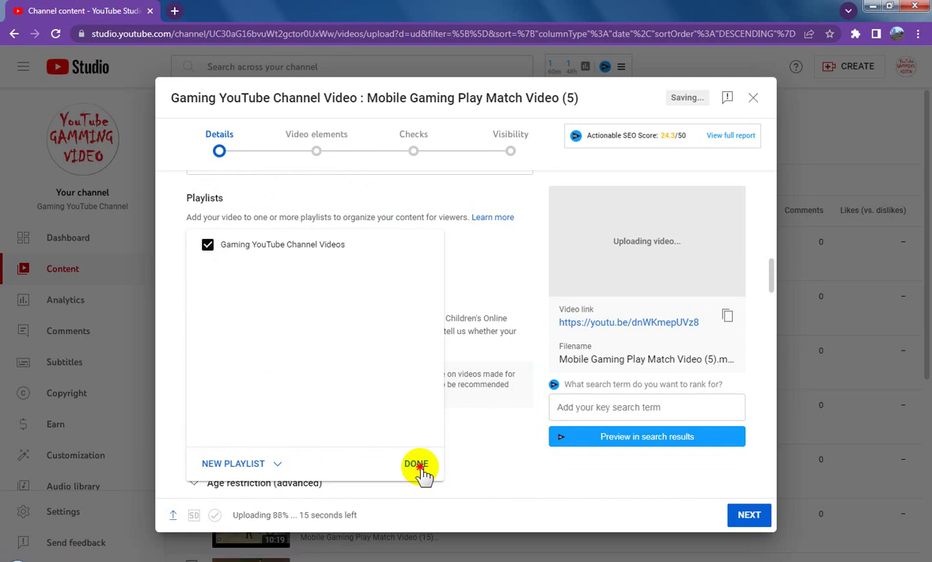
click(418, 467)
Add the copied video name as another tag after "android mobile gaming video".
scroll(270, 447, down, 4)
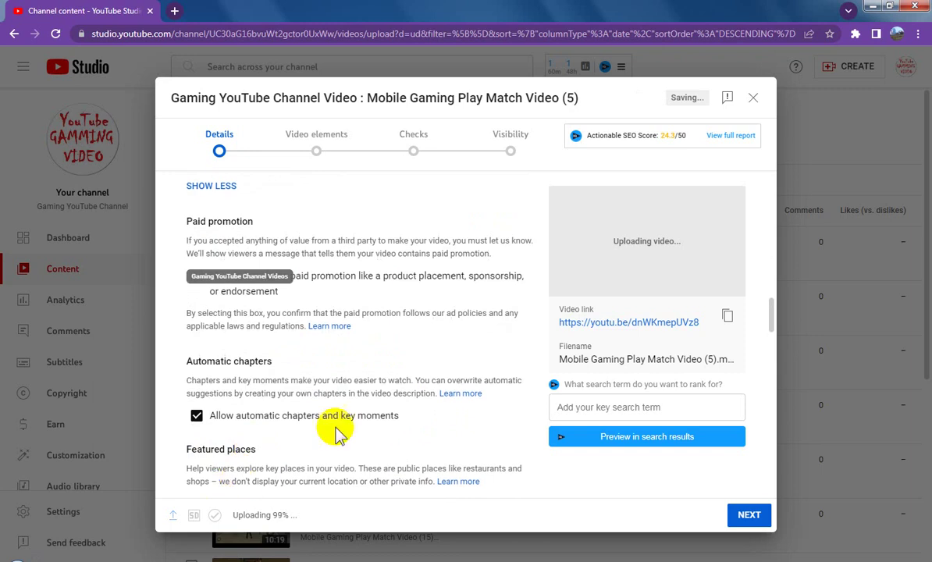
scroll(336, 434, down, 5)
click(386, 324)
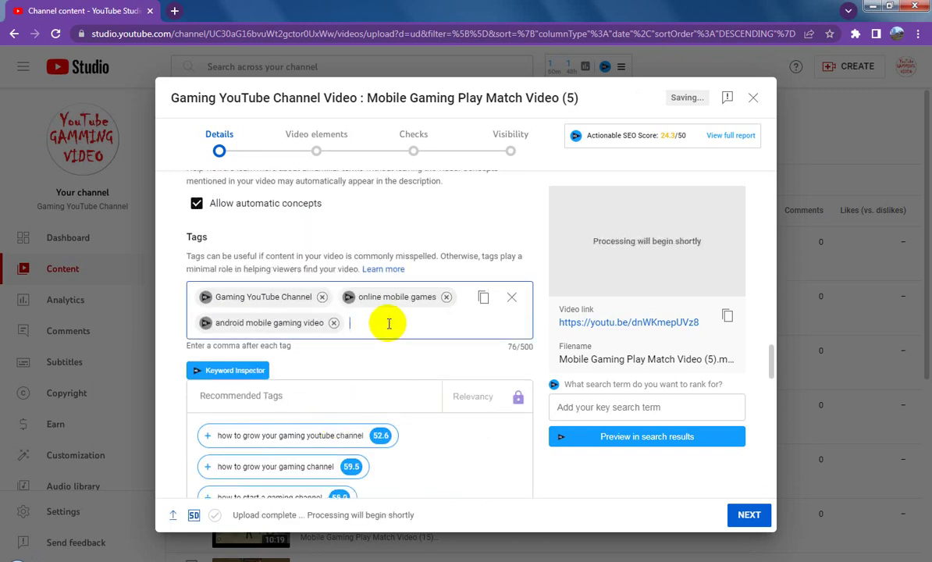
key(ctrl+v)
key(Return)
scroll(437, 386, down, 4)
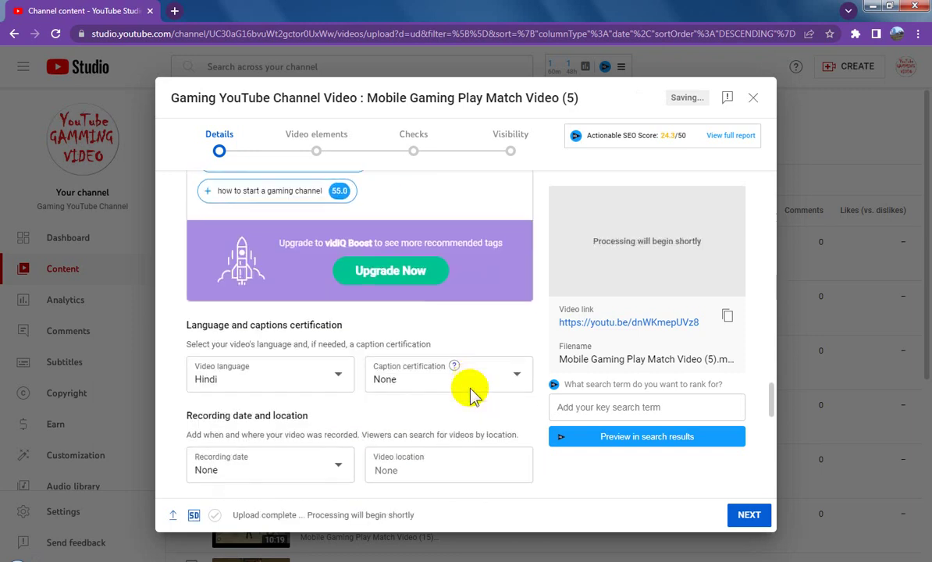
Set the video's recording date to Sep 13, 2023 and its location to Mumbai, Maharashtra.
scroll(471, 394, down, 1)
click(266, 412)
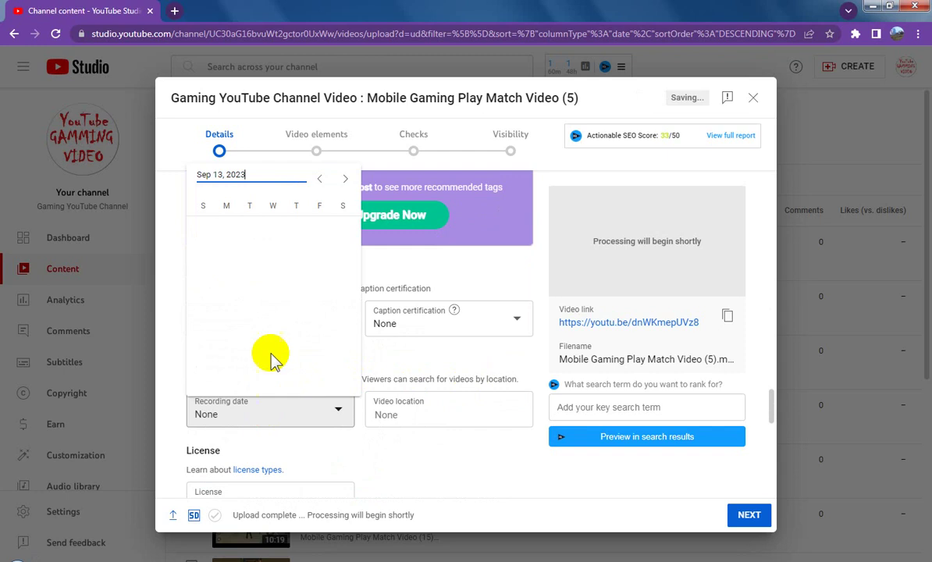
click(270, 339)
click(401, 409)
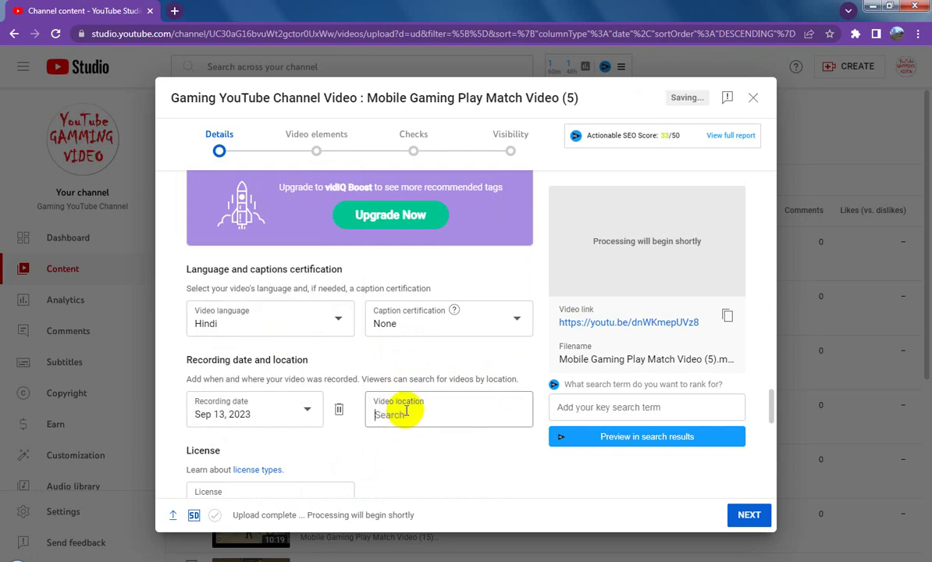
text(mum)
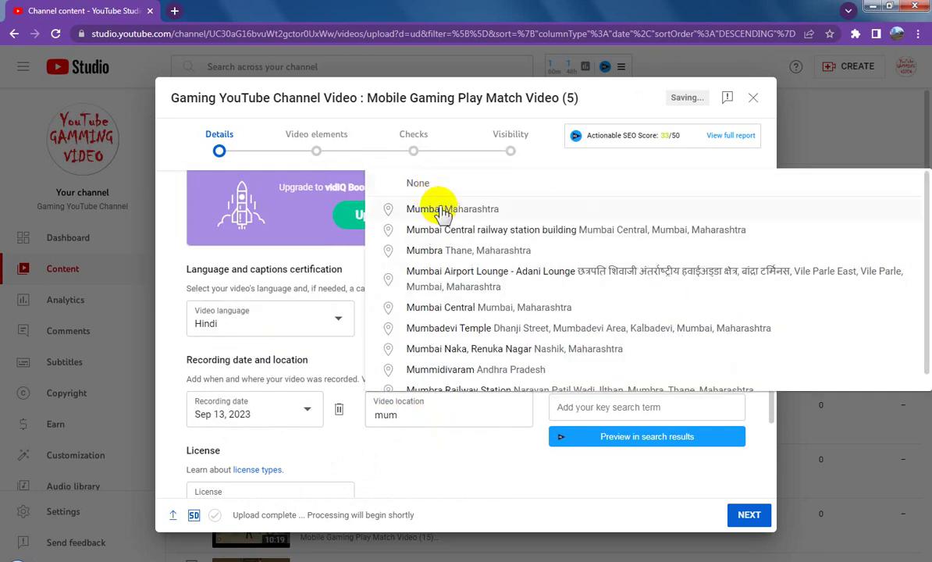
click(426, 208)
Go through the video elements and checks stages, publish the video as Public, and dismiss the processing notice.
scroll(560, 396, down, 3)
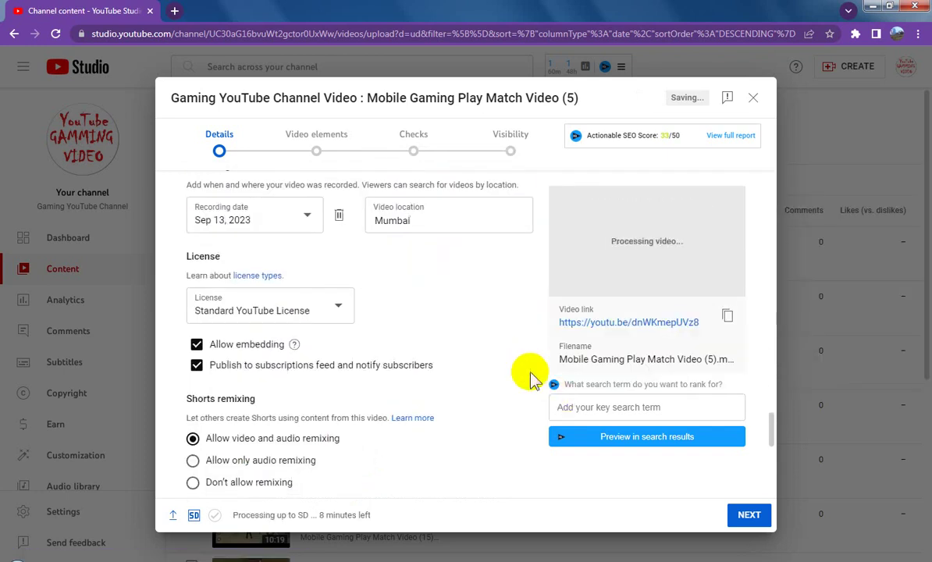
click(748, 516)
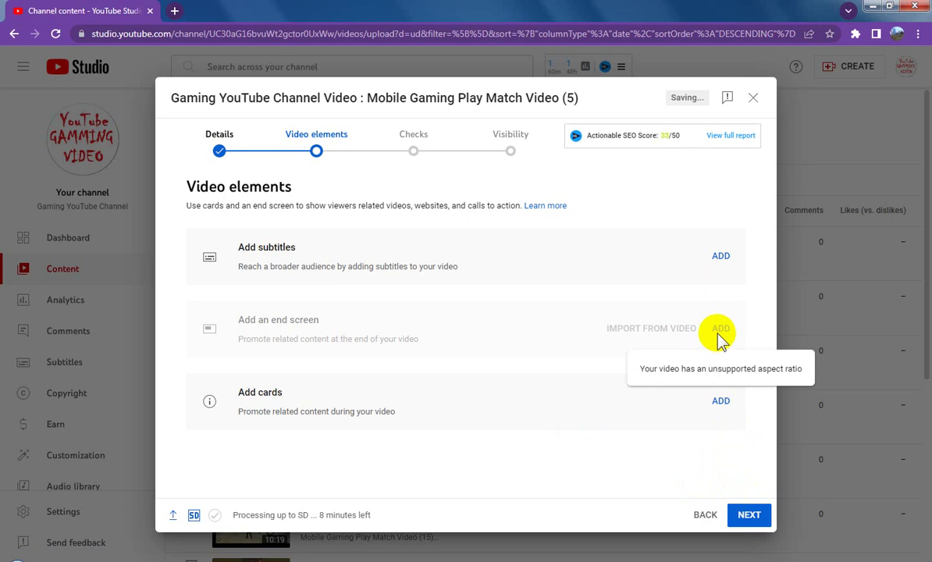
click(747, 515)
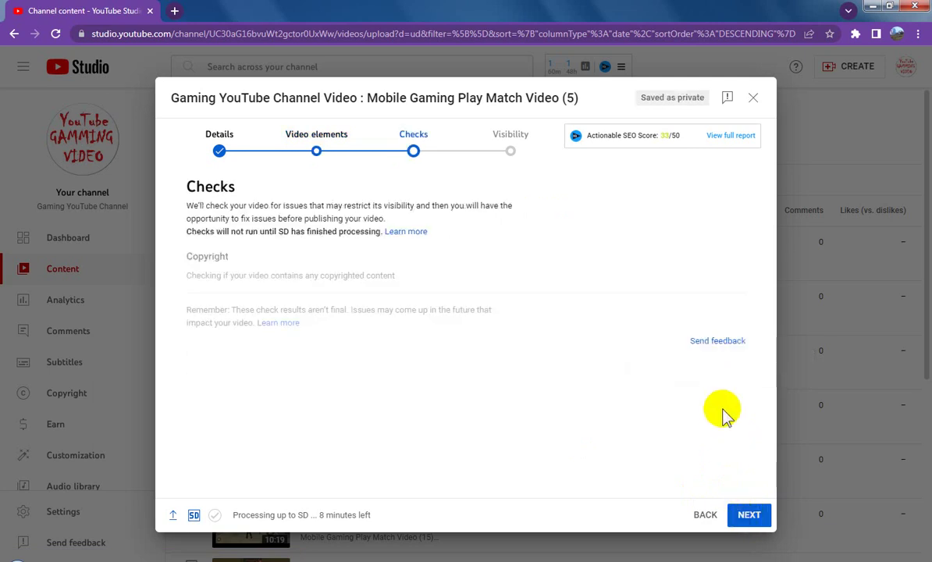
click(747, 517)
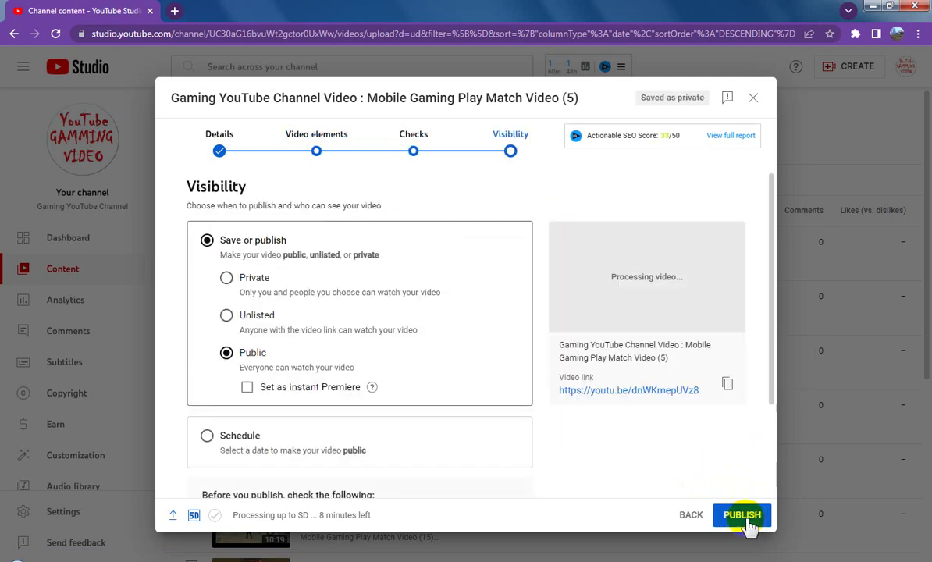
click(745, 519)
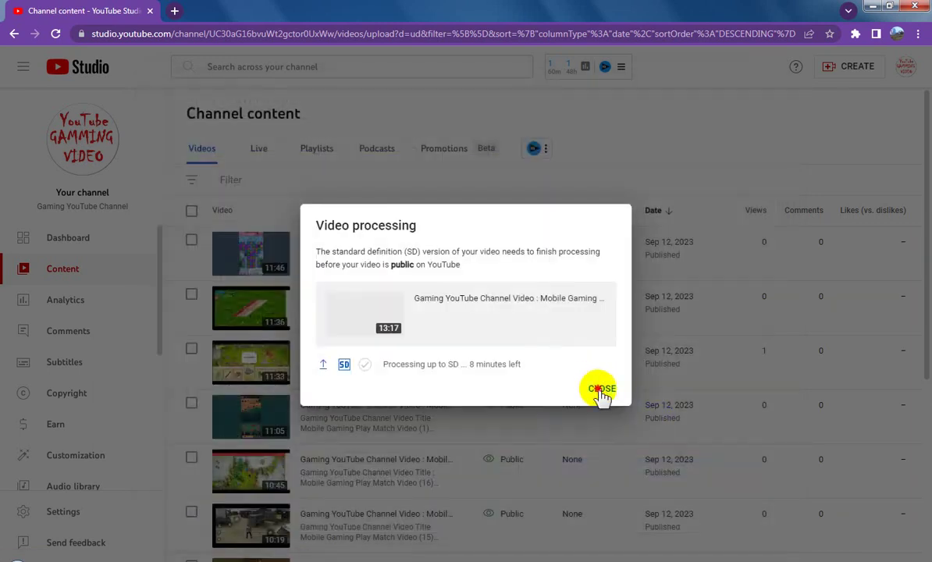
click(600, 390)
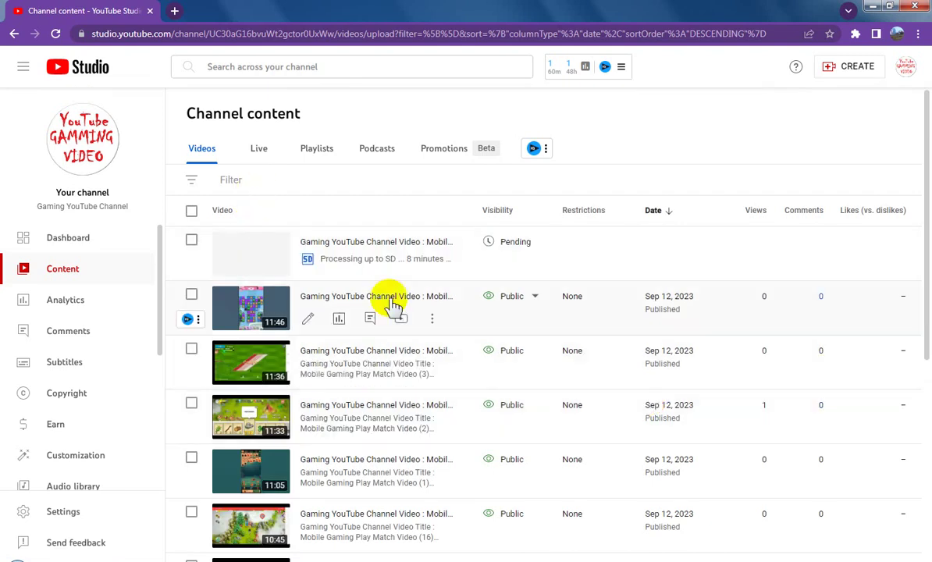
Start another video upload and browse to the Videos folder of Gaming YouTube Channel.
click(836, 74)
click(814, 98)
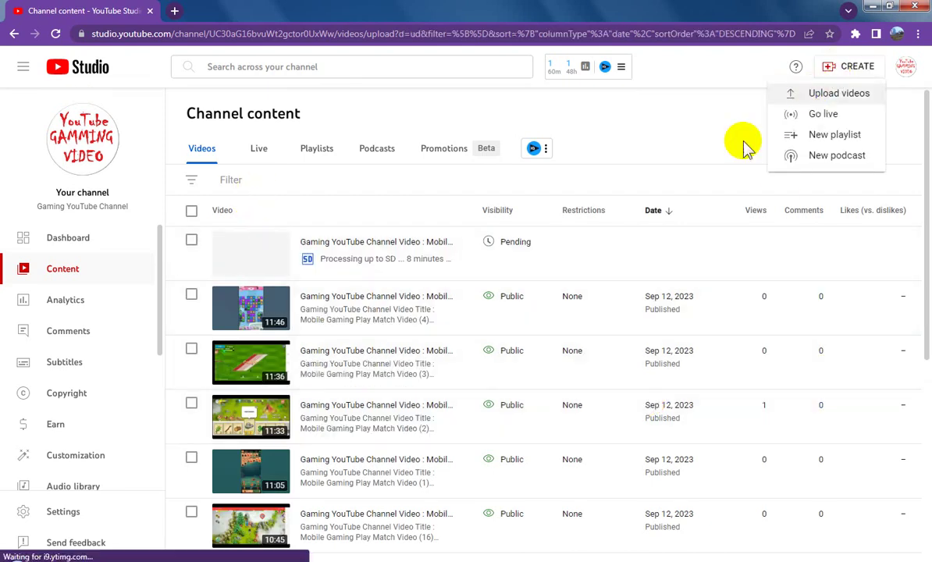
click(482, 242)
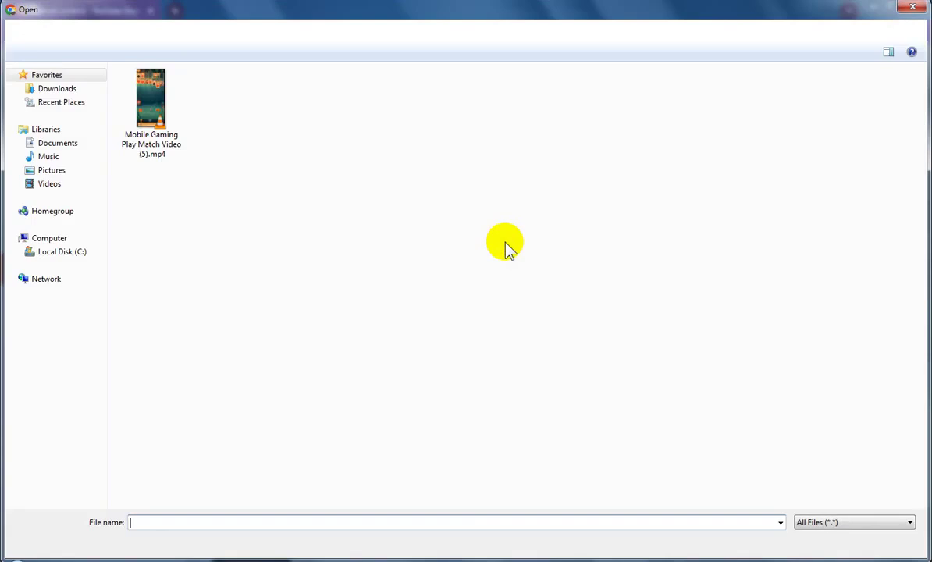
click(306, 31)
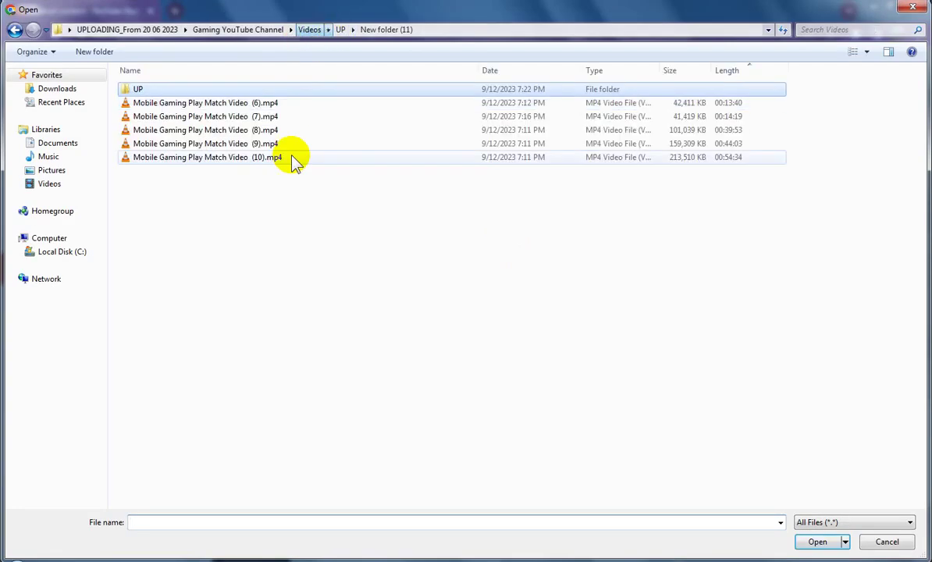
Move Mobile Gaming Play Match Video (6).mp4 into a new folder inside UP, showing UP as large icons sorted by date modified.
click(233, 103)
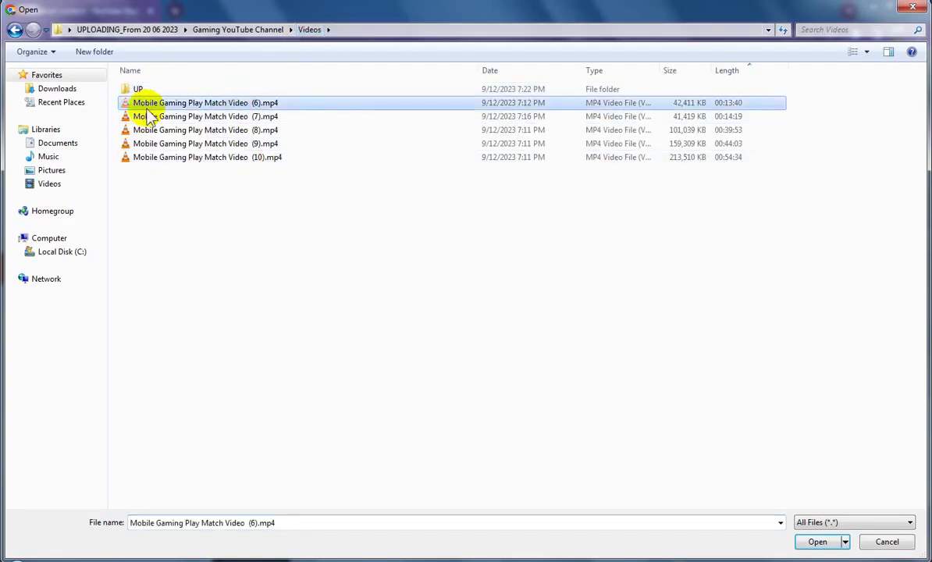
double_click(133, 89)
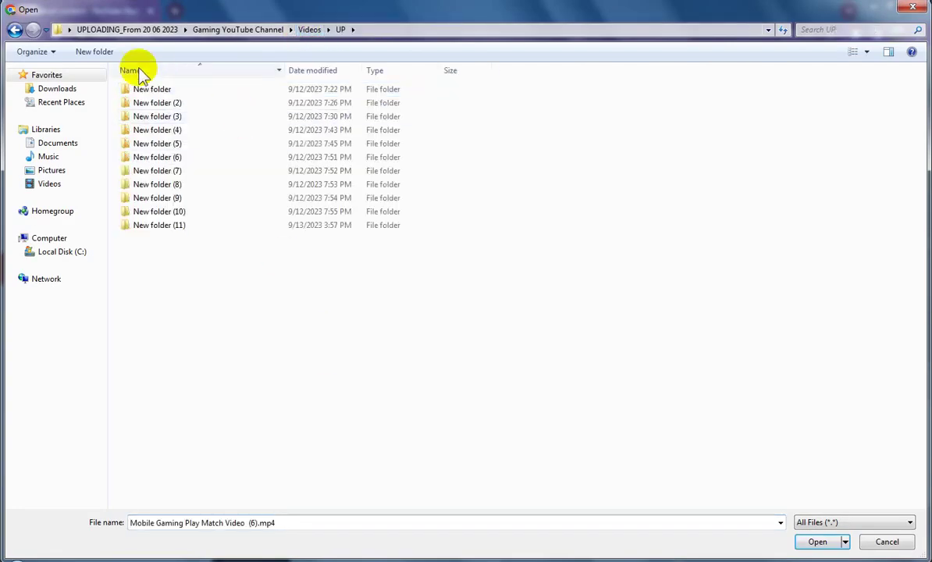
click(867, 52)
click(874, 37)
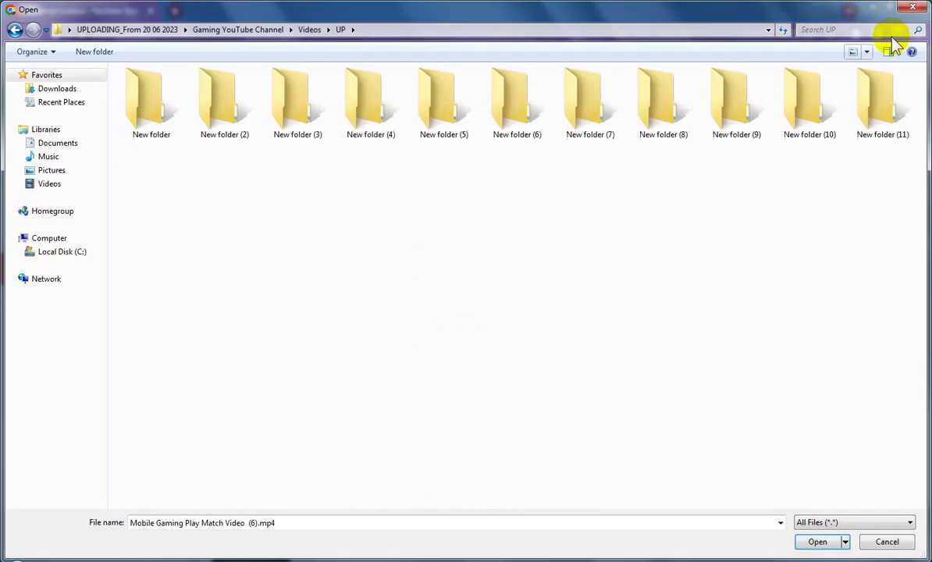
right_click(308, 214)
mouse_move(350, 235)
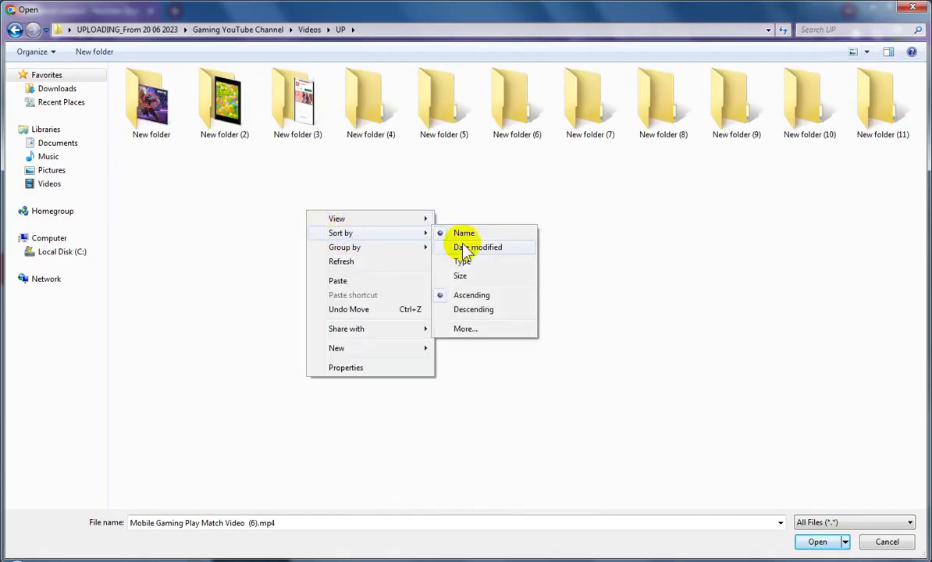
click(463, 245)
click(105, 52)
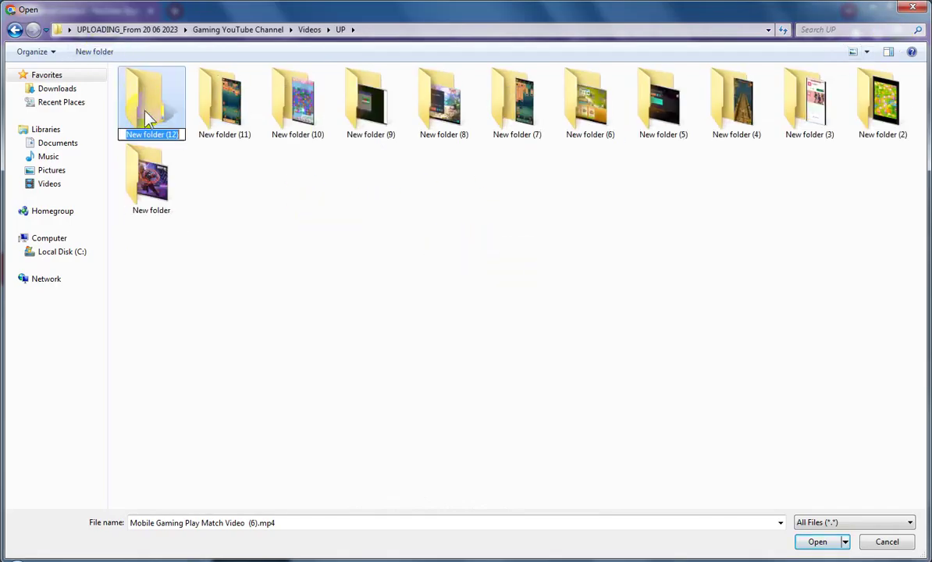
double_click(144, 100)
key(ctrl+v)
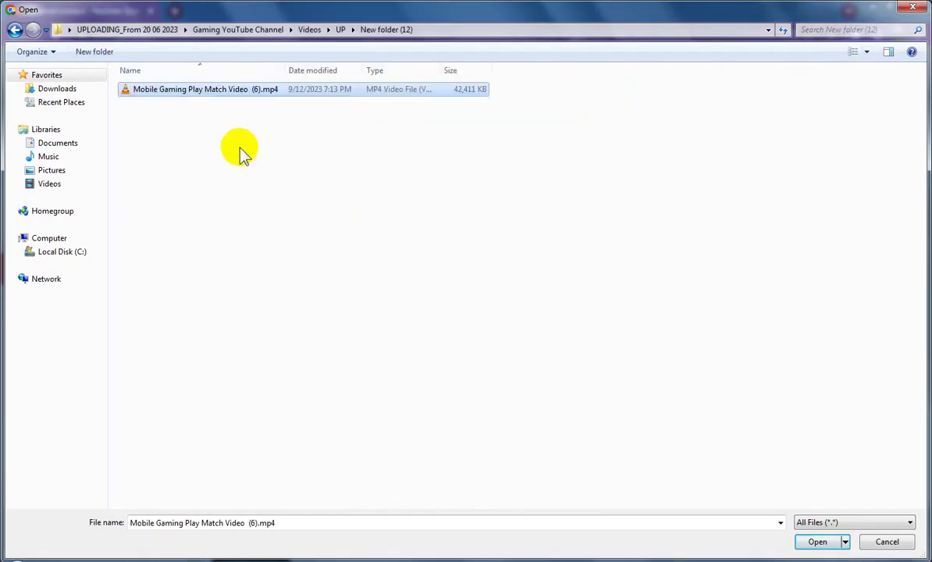
Copy the name of Mobile Gaming Play Match Video (6).mp4 and choose that file for upload.
key(F2)
key(ctrl+c)
click(295, 172)
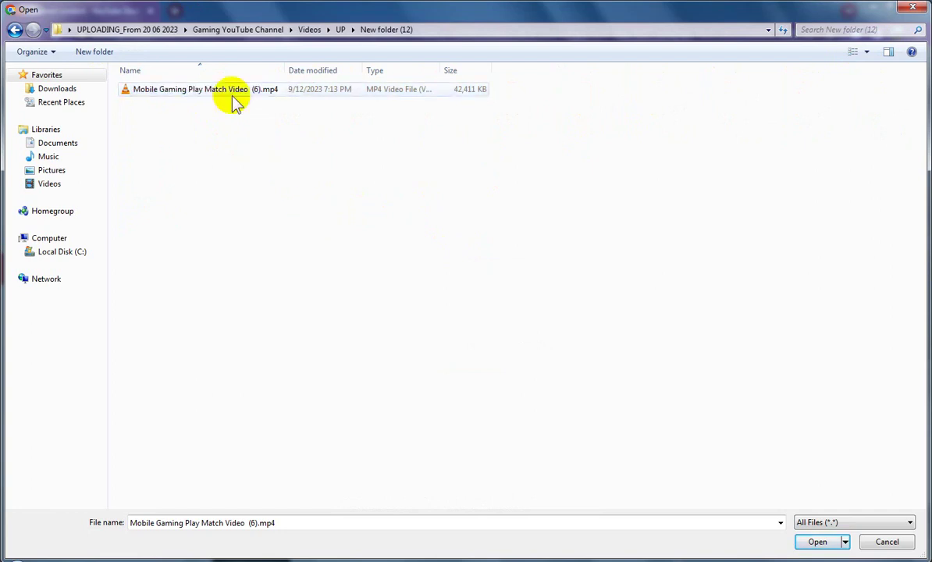
double_click(232, 90)
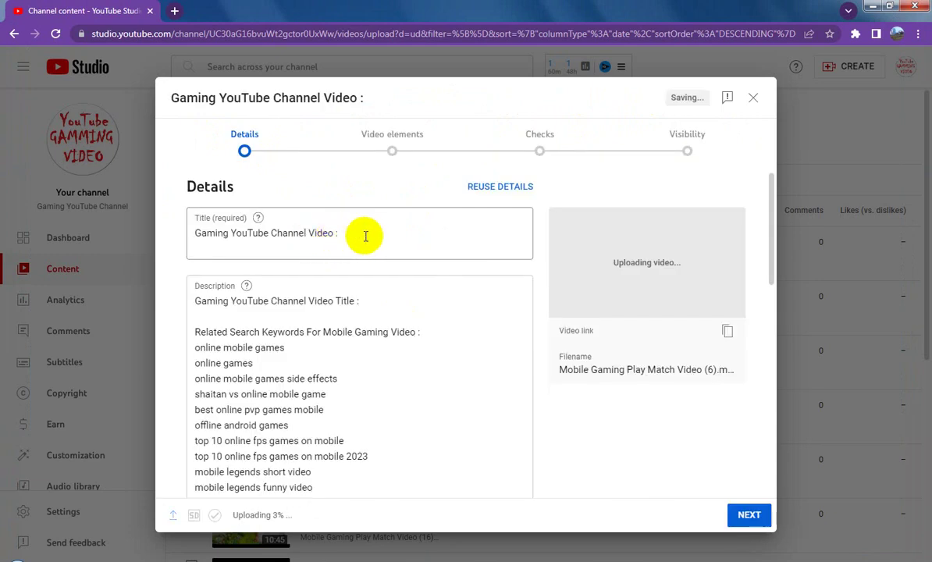
Append "Mobile Gaming Play Match Video (6)" to the video title and to the title line of the description.
click(359, 233)
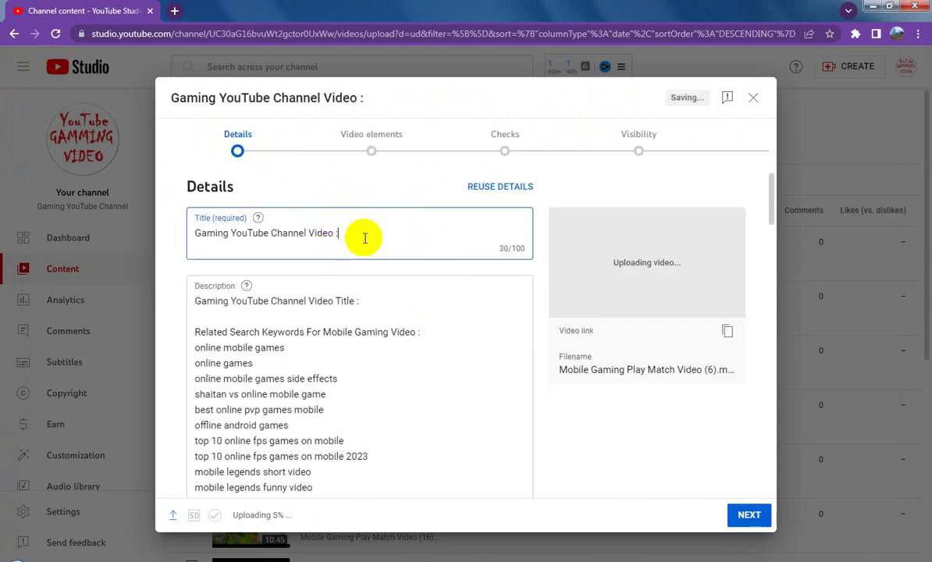
key(ctrl+v)
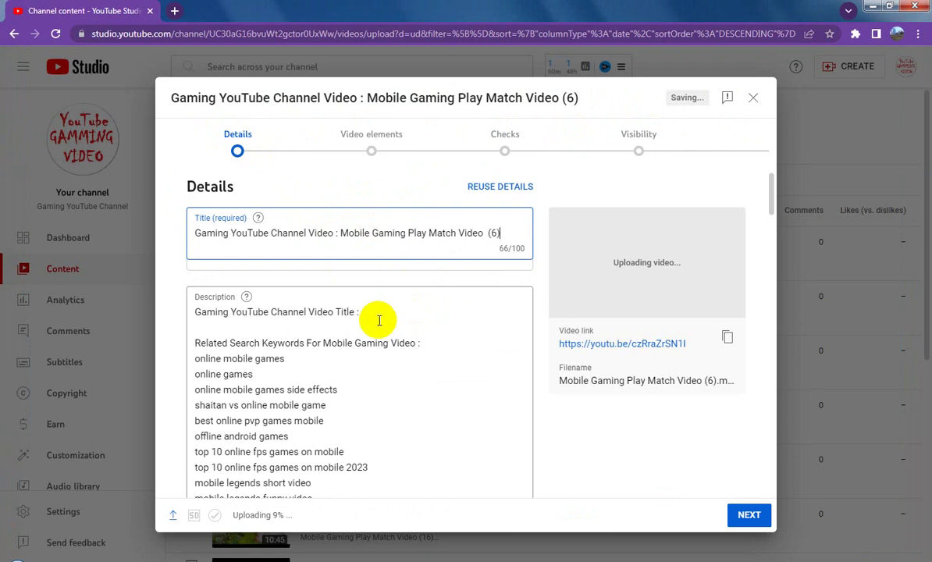
click(365, 336)
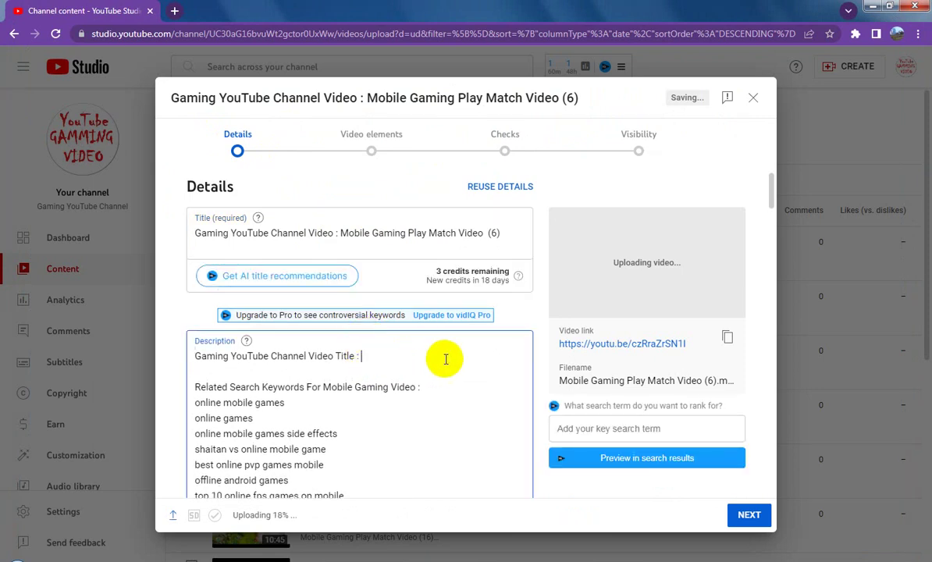
key(ctrl+v)
Add the video to the playlist Gaming YouTube Channel Videos.
scroll(482, 399, down, 10)
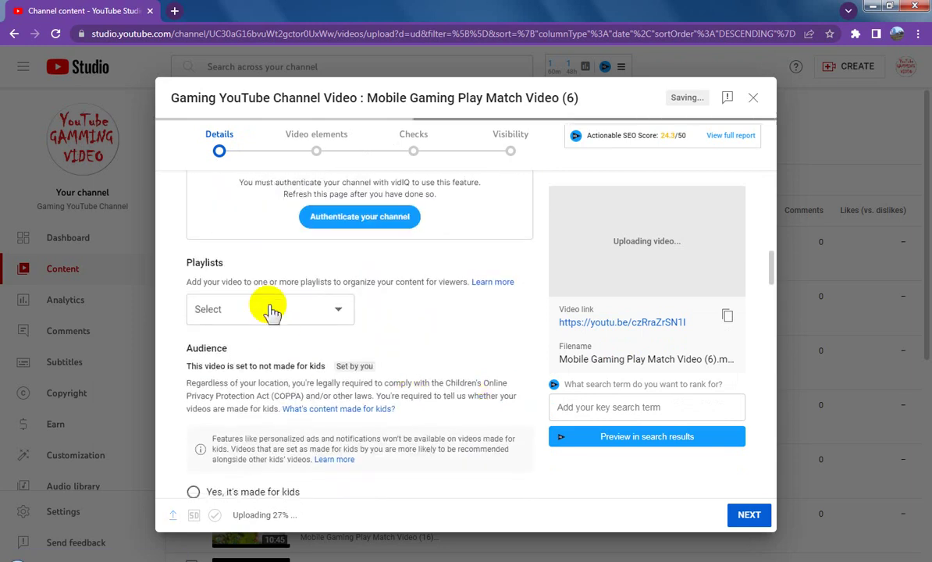
click(285, 312)
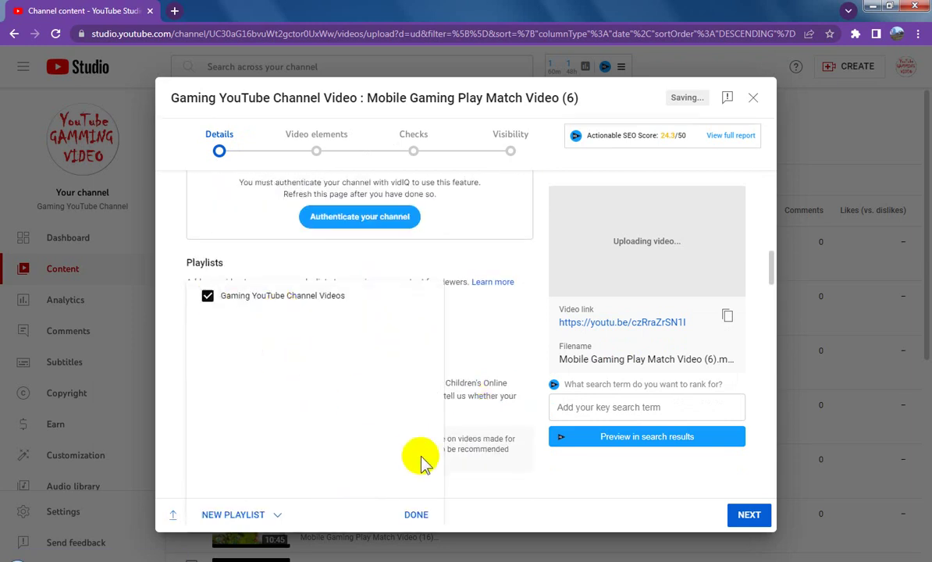
click(416, 515)
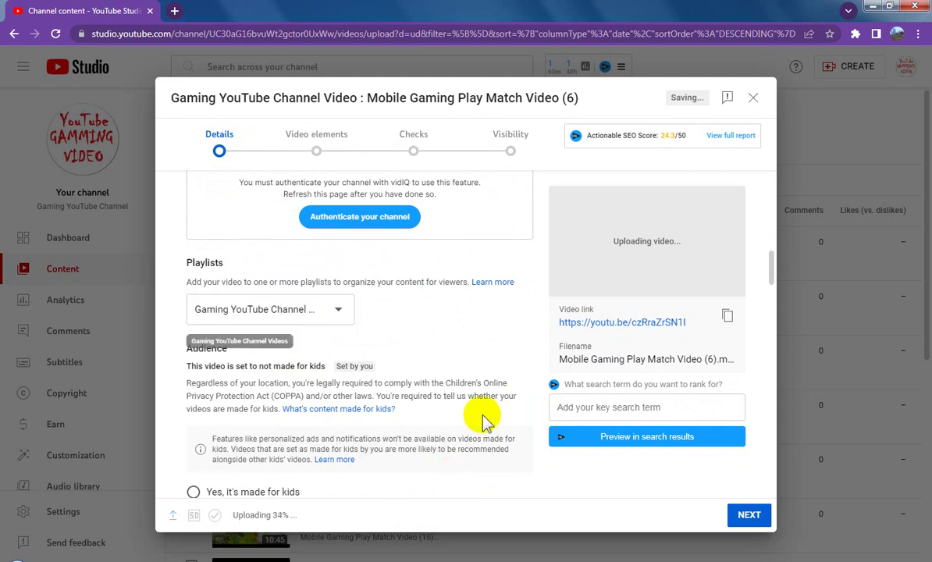
Add the copied name "Mobile Gaming Play Match Video (6)" as another tag after "android mobile gaming video".
scroll(426, 413, down, 8)
scroll(481, 419, down, 3)
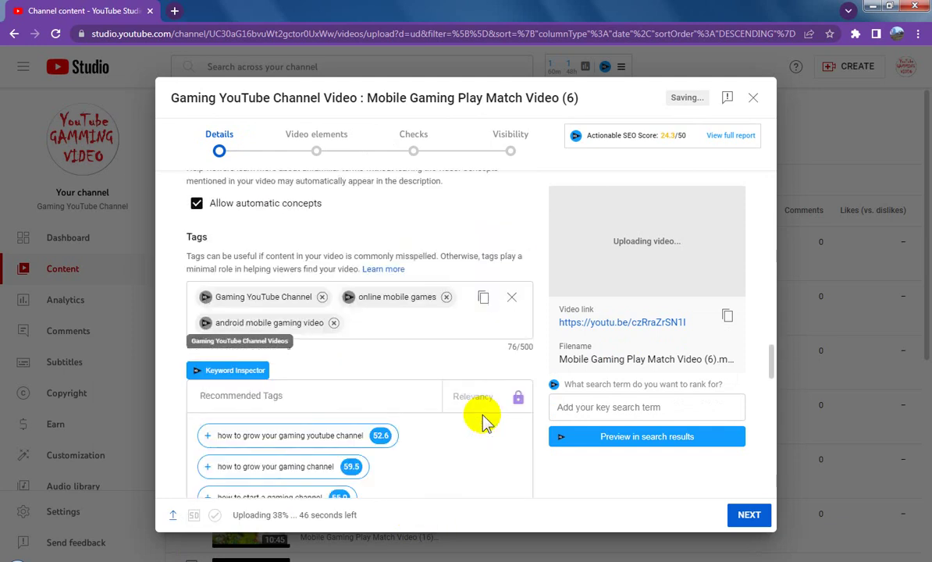
click(379, 322)
key(ctrl+v)
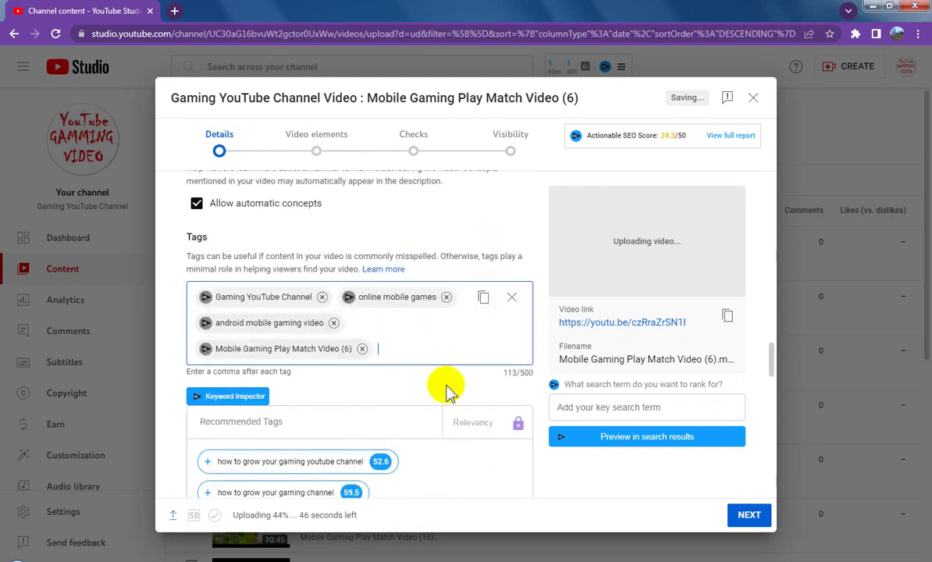
Set this upload's recording date to Sep 13, 2023 and its video location to Mumbai, Maharashtra.
scroll(456, 406, down, 2)
scroll(395, 404, down, 3)
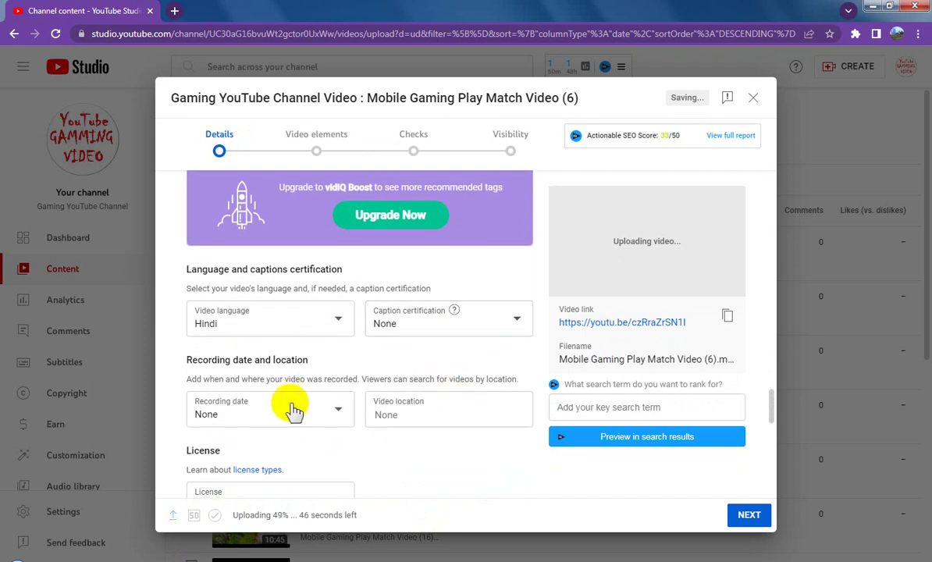
click(294, 411)
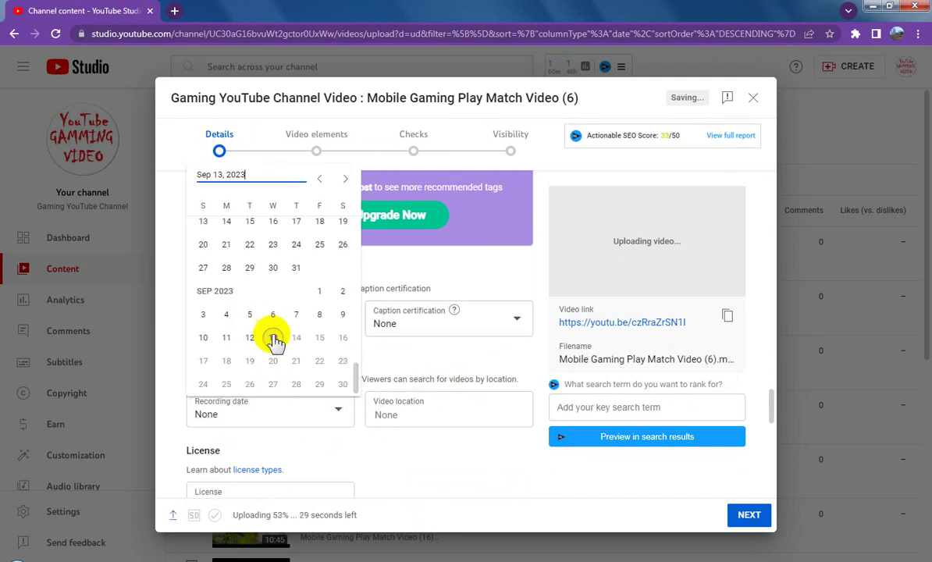
click(275, 340)
click(390, 411)
text(m)
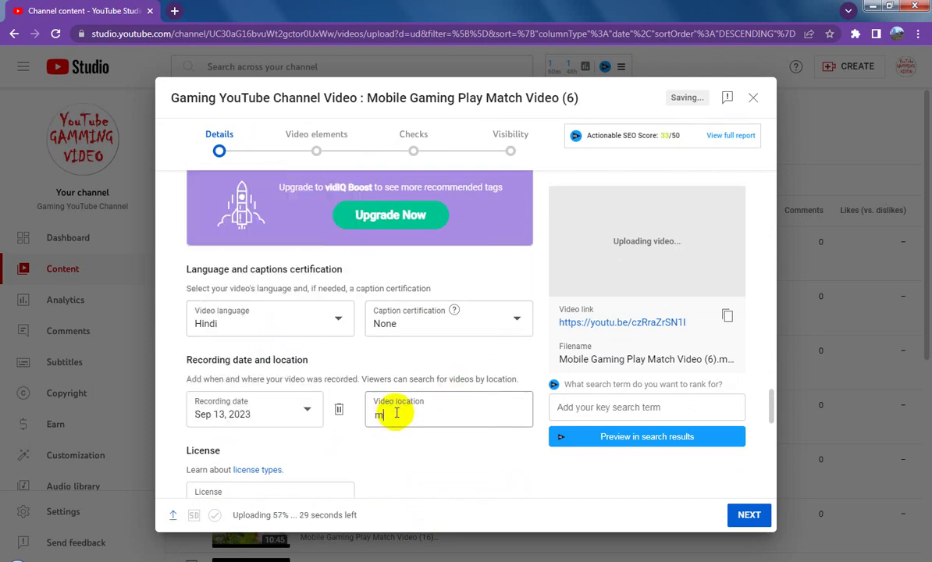
text(um)
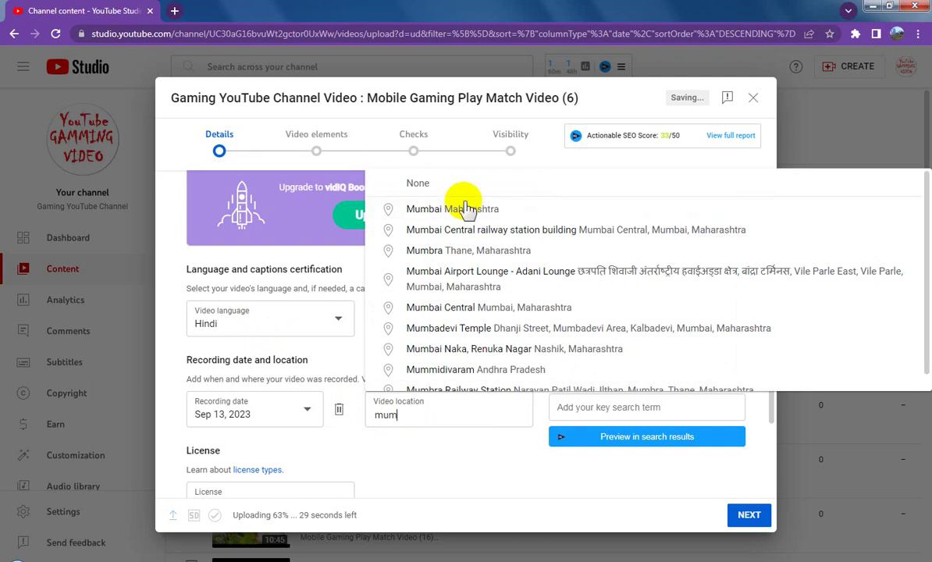
click(461, 209)
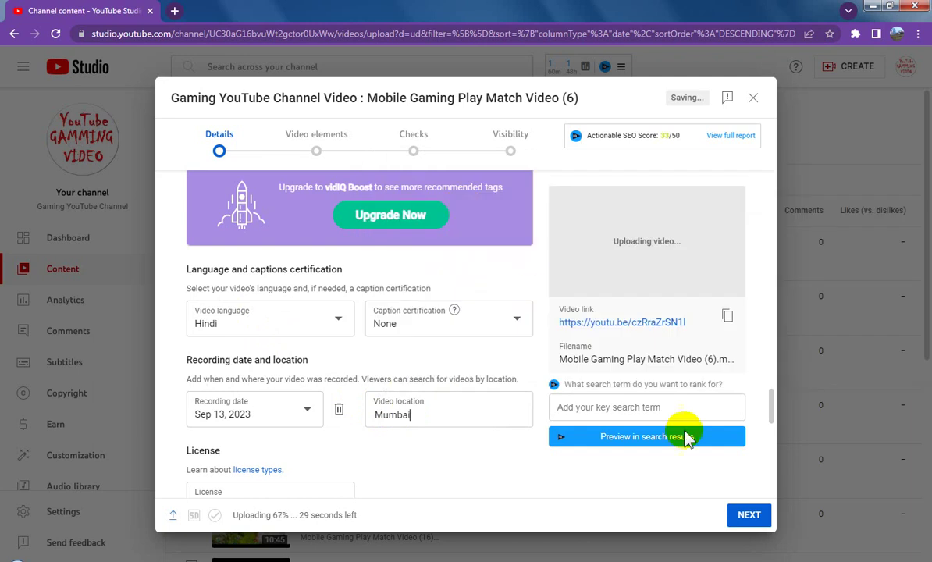
click(749, 517)
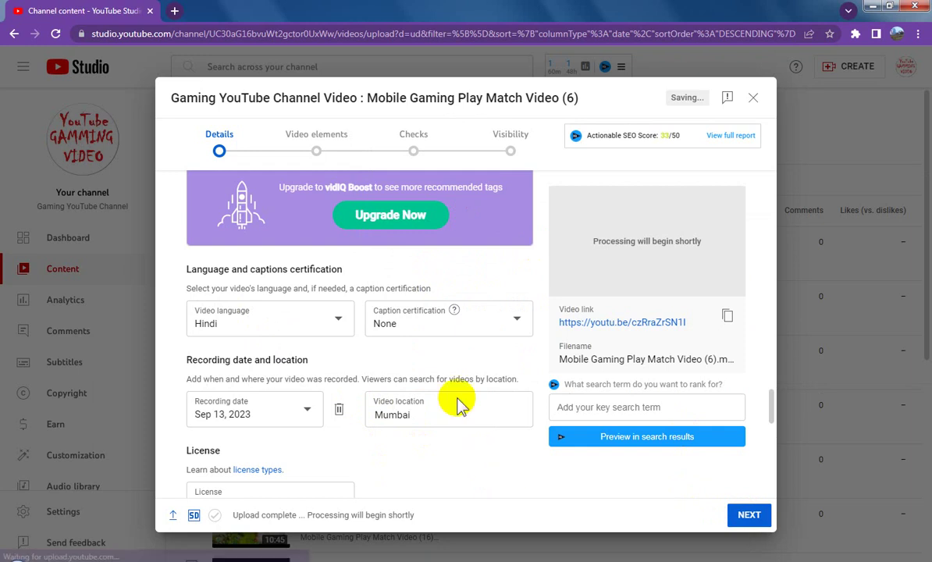
click(442, 394)
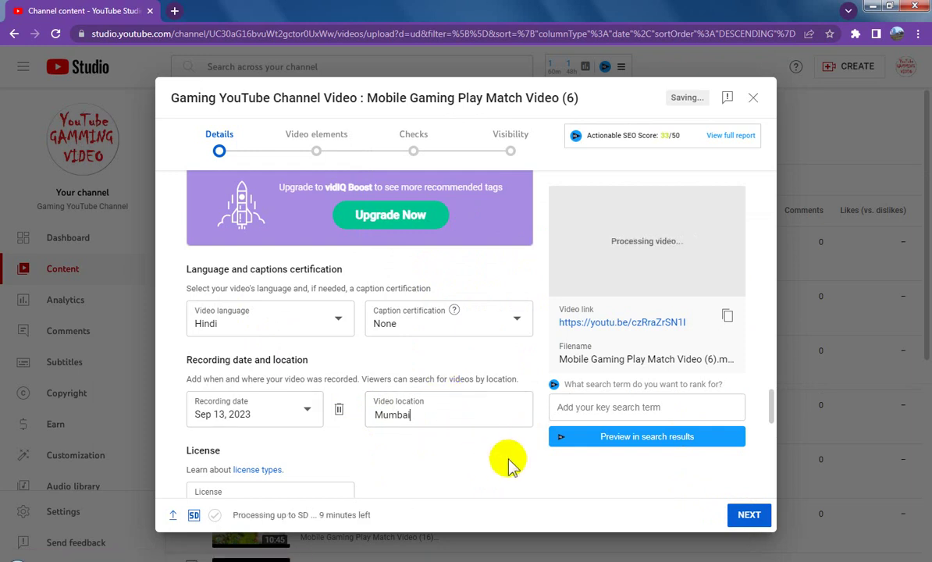
Publish "Mobile Gaming Play Match Video (6)" with public visibility, adding no video elements, and close the processing notice.
click(747, 517)
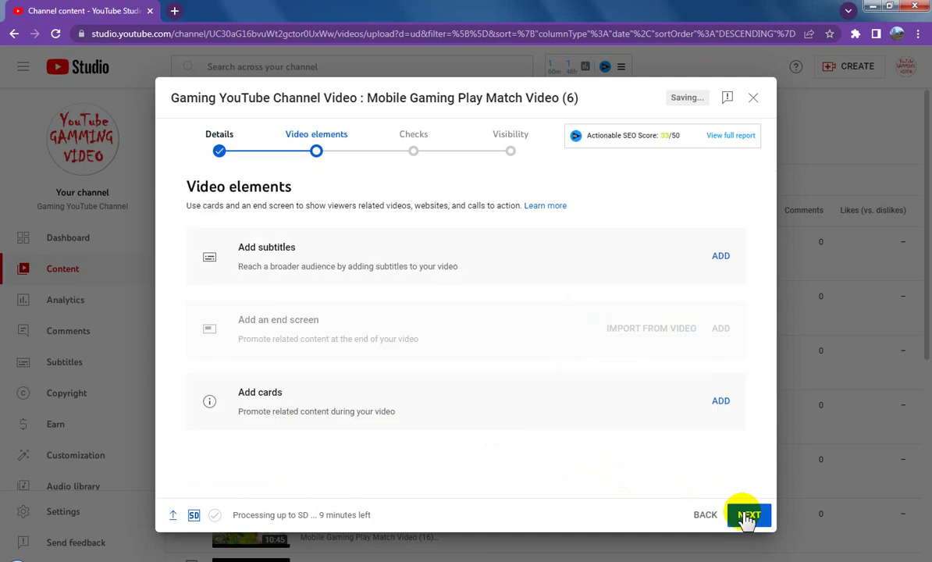
click(747, 517)
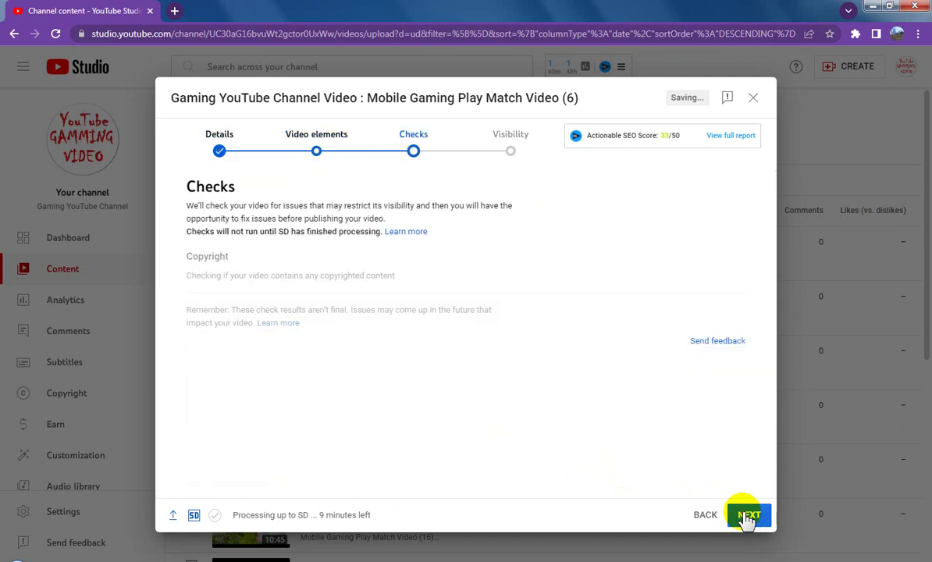
click(747, 518)
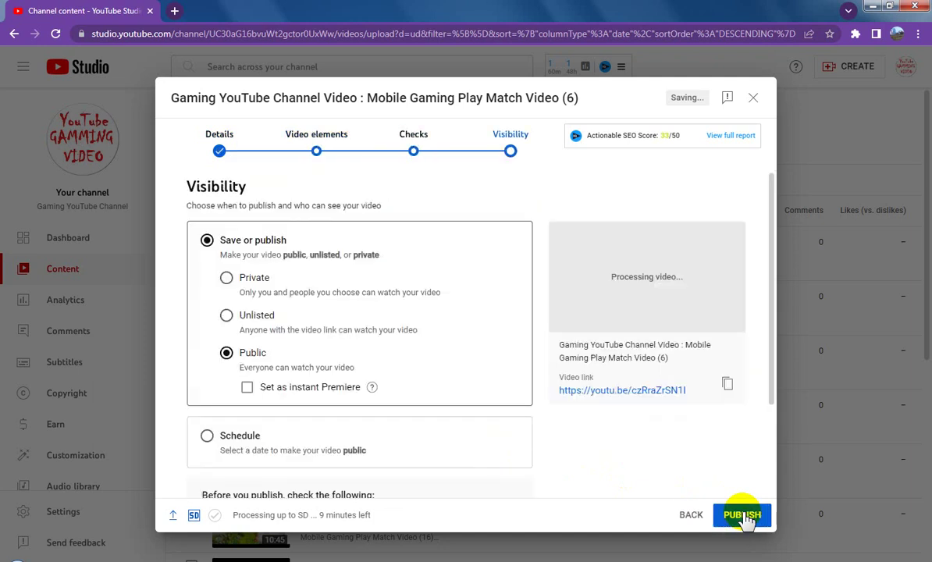
click(743, 517)
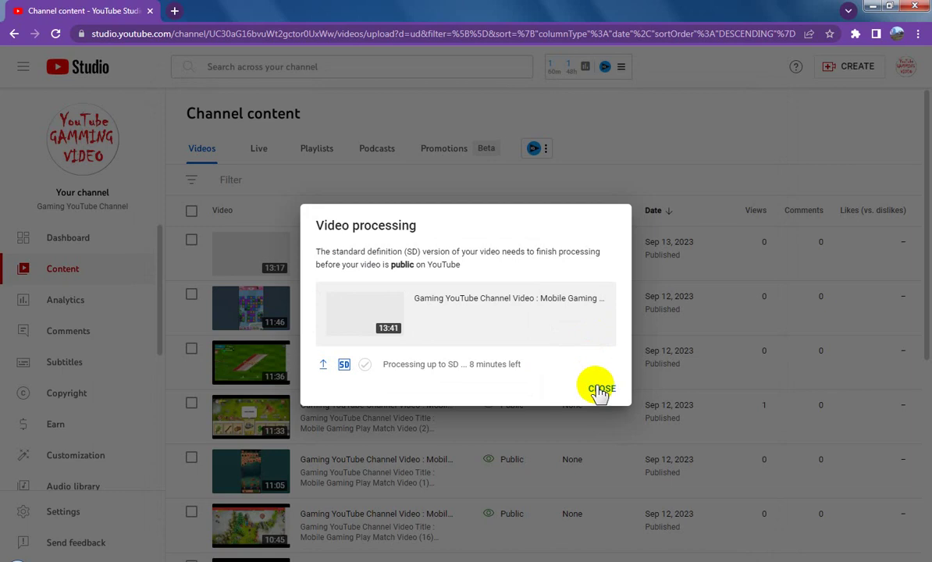
click(601, 389)
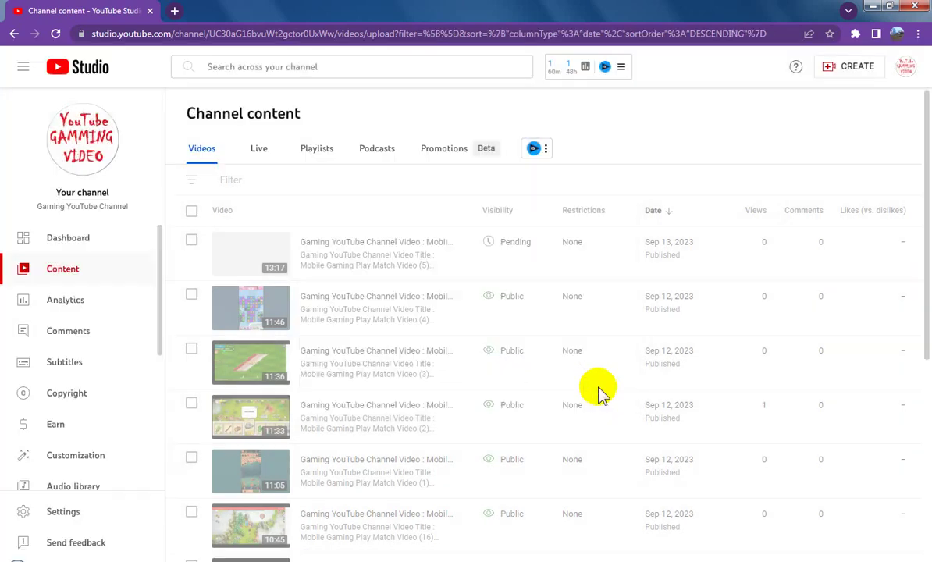
scroll(499, 387, down, 3)
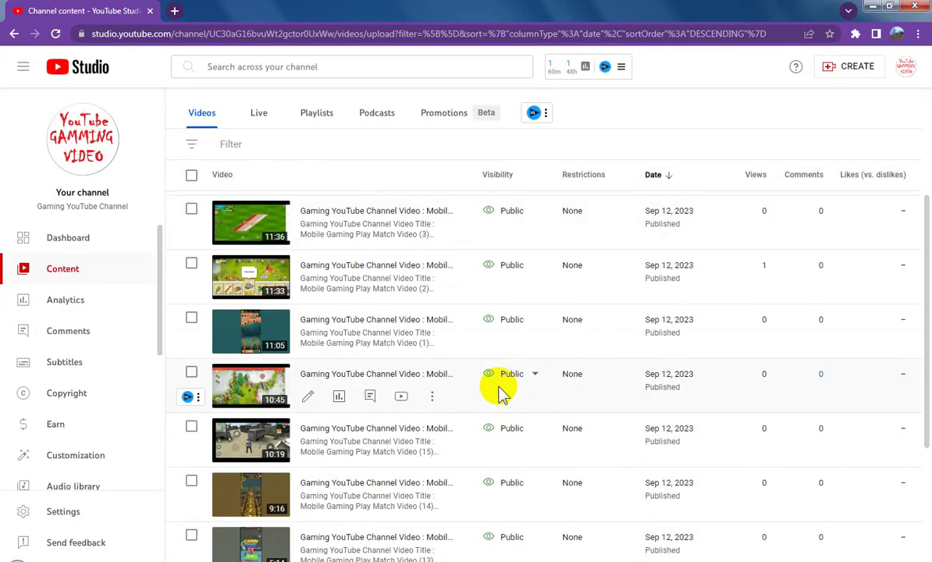
scroll(500, 394, up, 3)
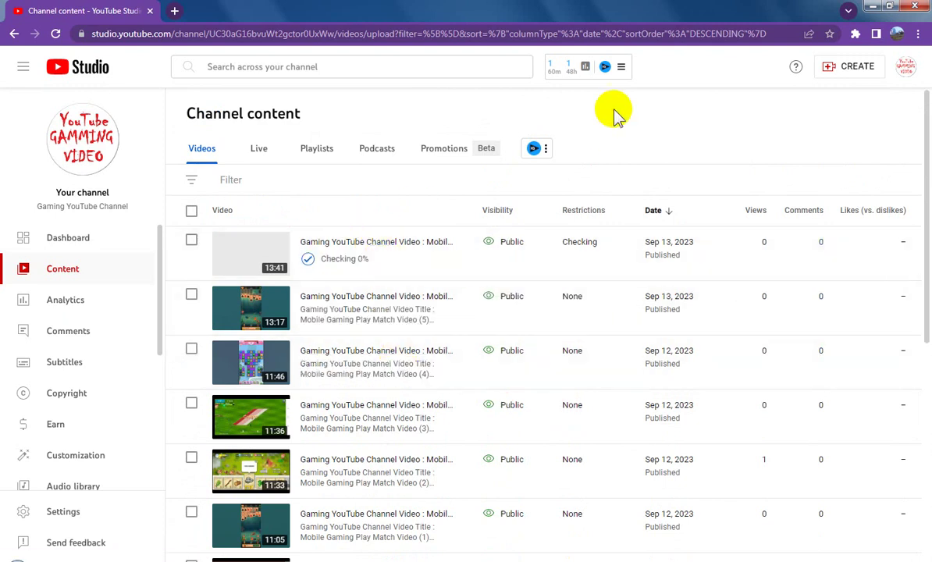
Start a new video upload and browse to the Videos folder of Gaming YouTube Channel for the file.
click(848, 69)
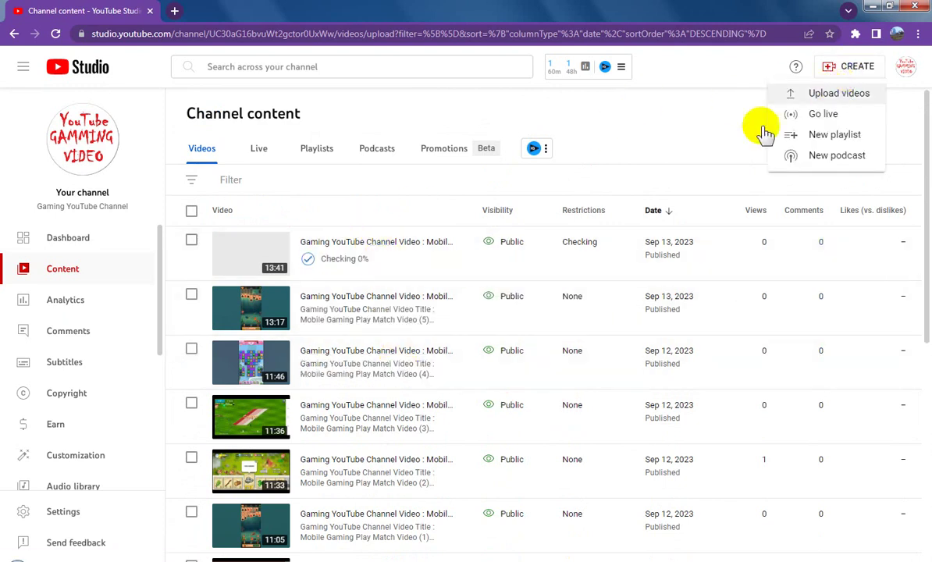
click(827, 93)
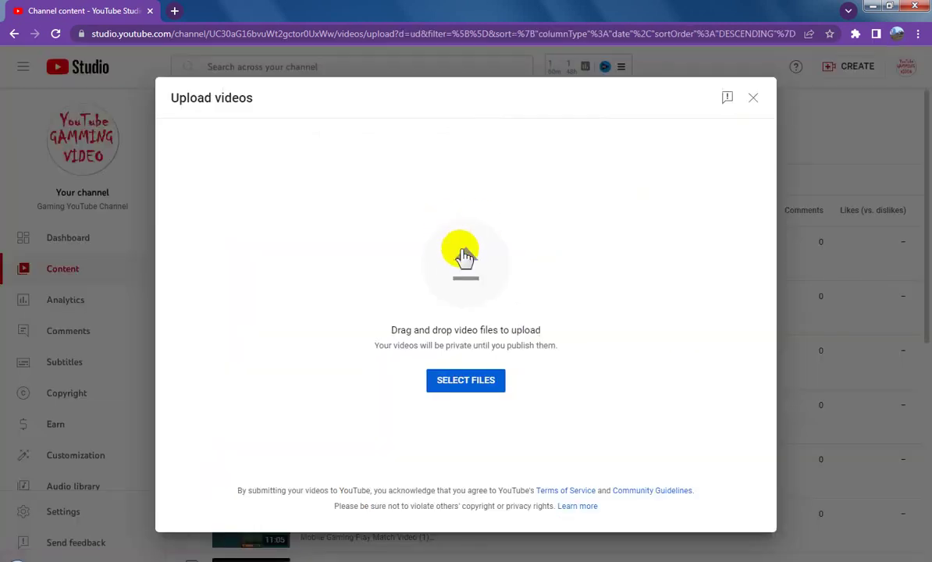
click(472, 258)
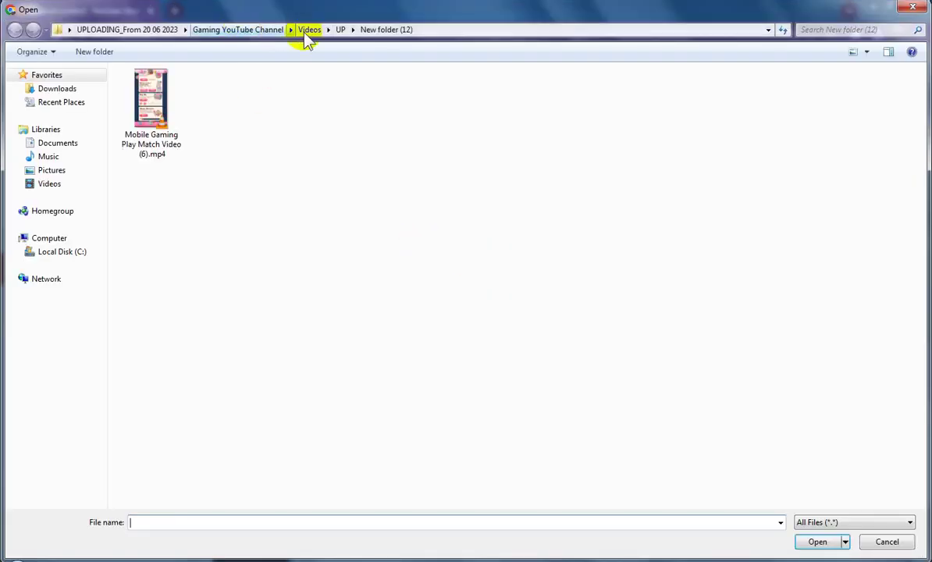
click(306, 36)
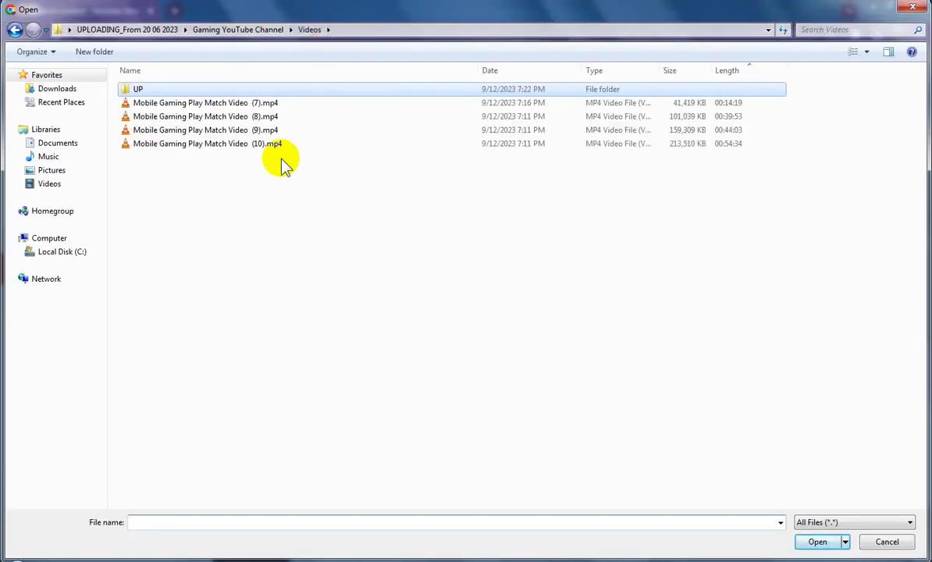
Move "Mobile Gaming Play Match Video (7).mp4" into a new folder created inside the UP folder.
click(251, 104)
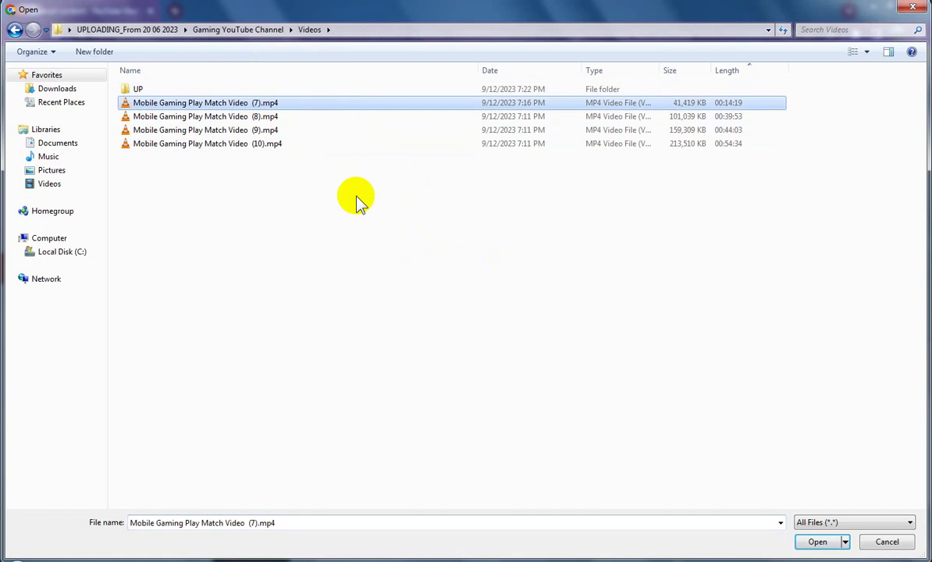
click(135, 89)
double_click(135, 89)
click(97, 52)
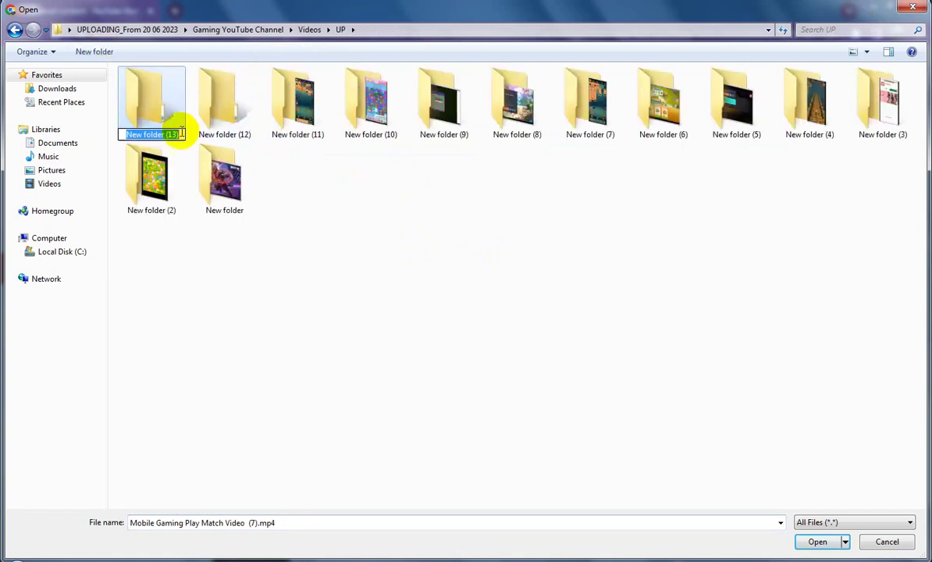
click(143, 101)
double_click(143, 101)
key(ctrl+v)
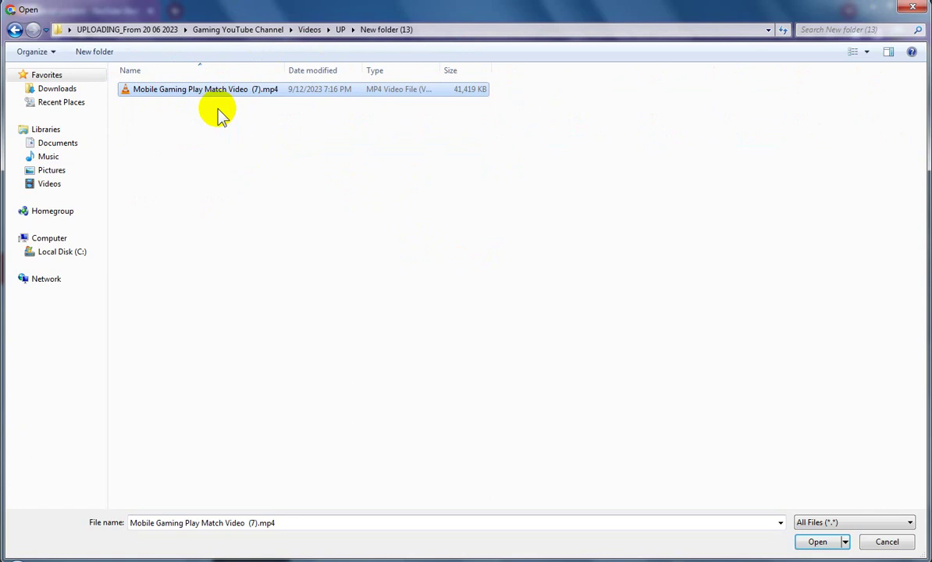
Copy the name of "Mobile Gaming Play Match Video (7).mp4" and choose that file for upload.
key(F2)
key(ctrl+c)
click(254, 146)
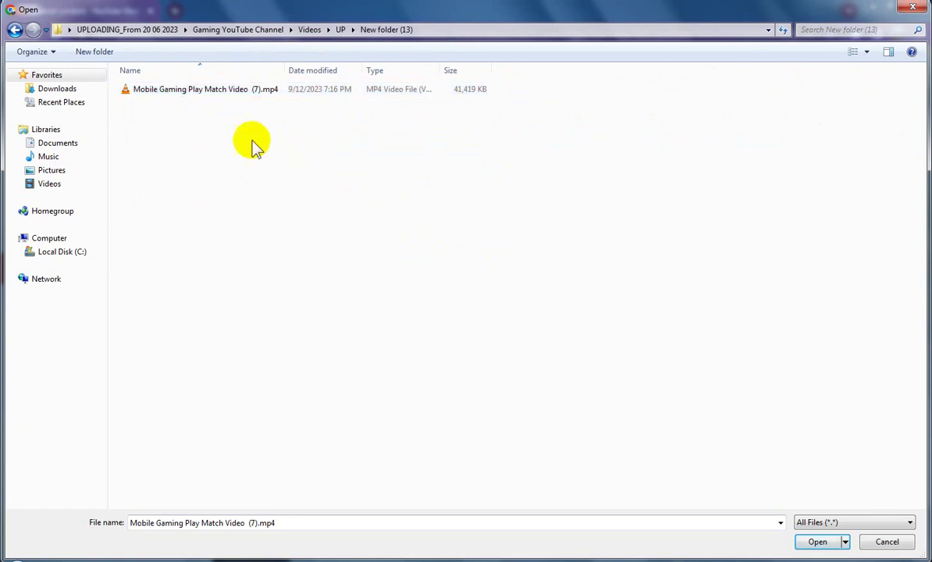
double_click(228, 95)
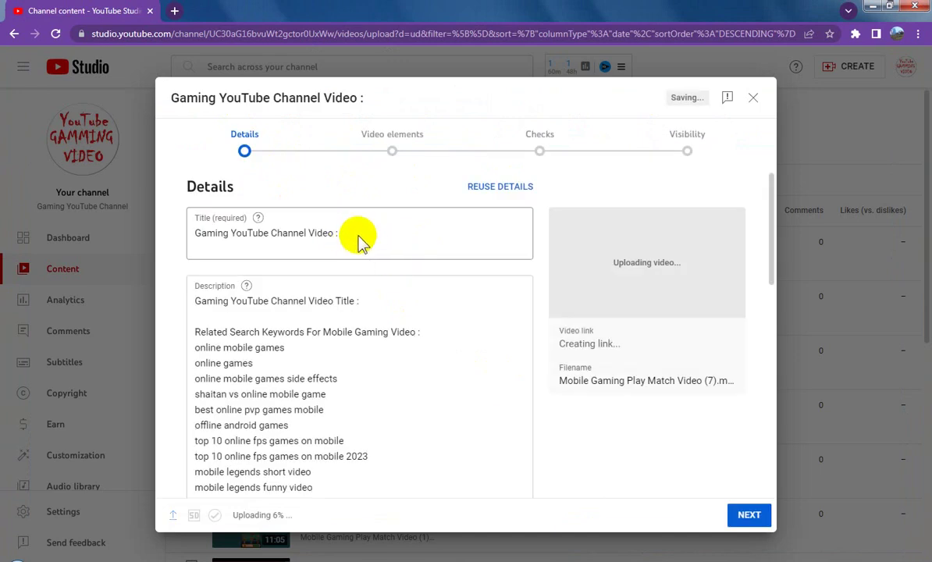
Append "Mobile Gaming Play Match Video (7)" to the video title and to the description's title line.
click(357, 235)
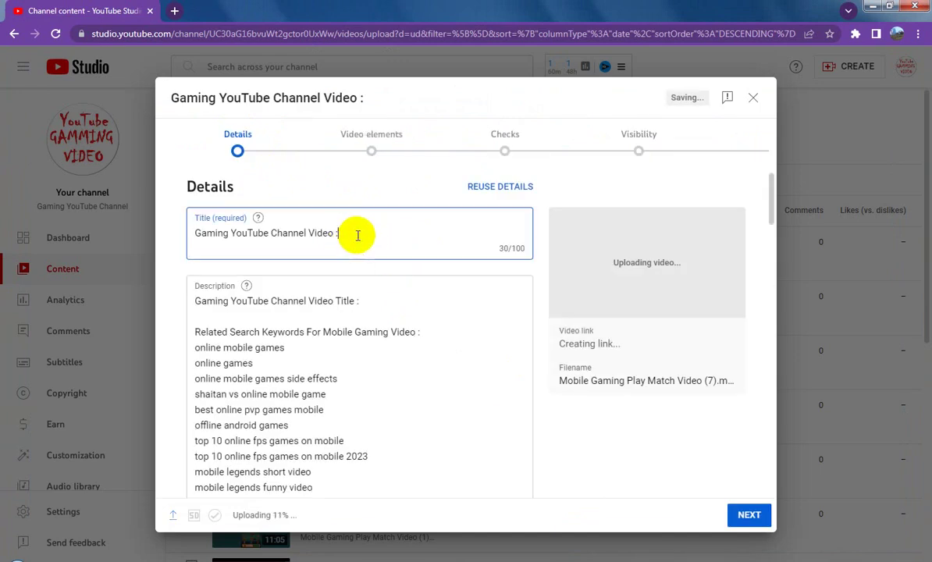
key(ctrl+v)
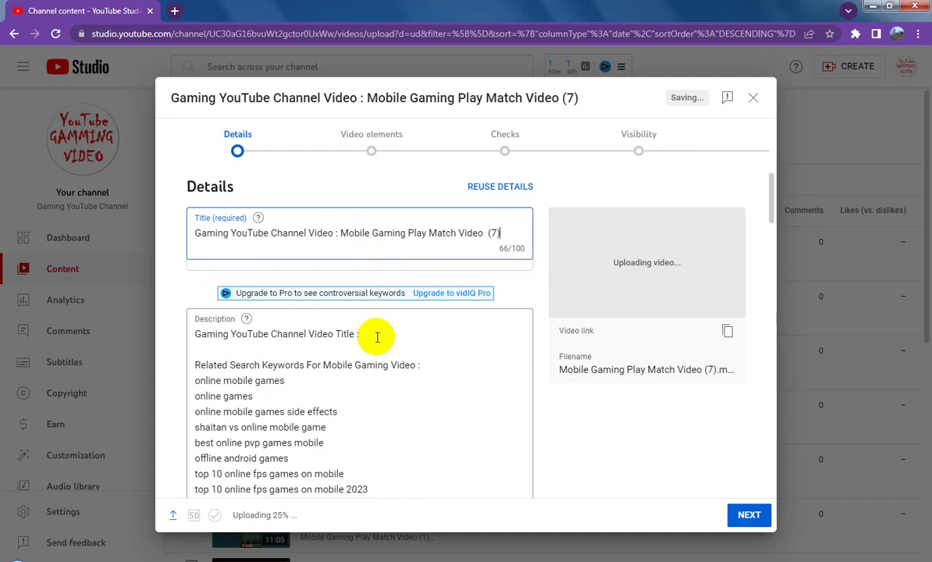
click(377, 336)
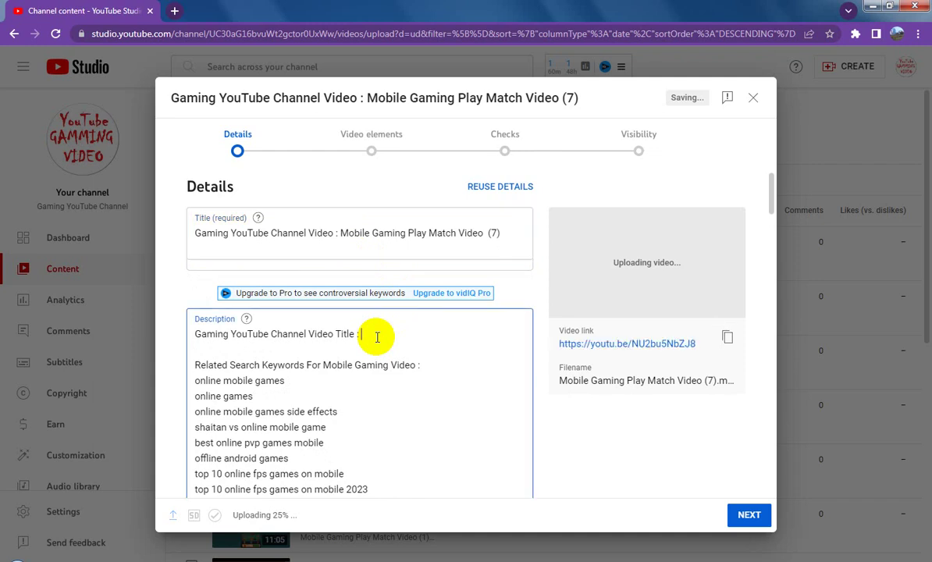
key(ctrl+v)
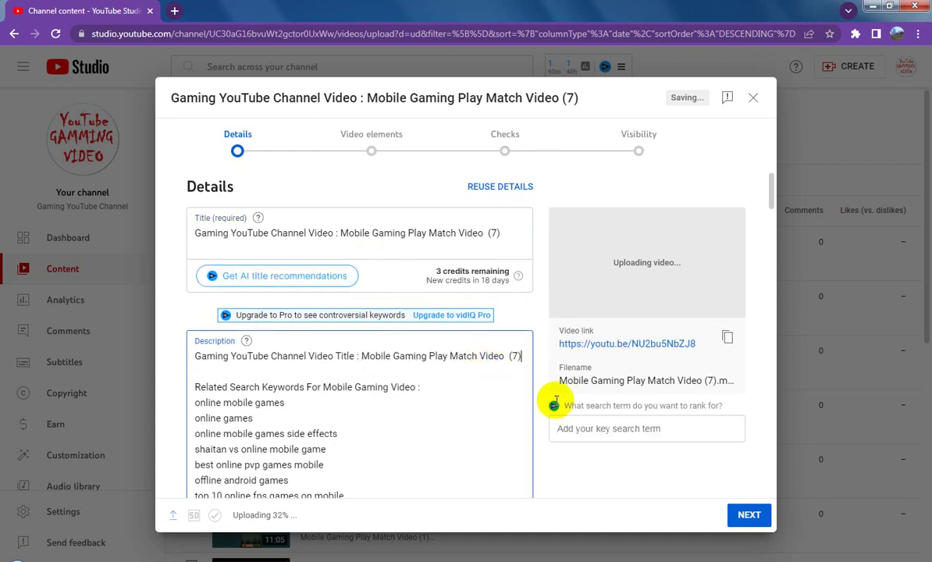
Assign this upload to the Gaming YouTube Channel Videos playlist.
scroll(572, 404, down, 5)
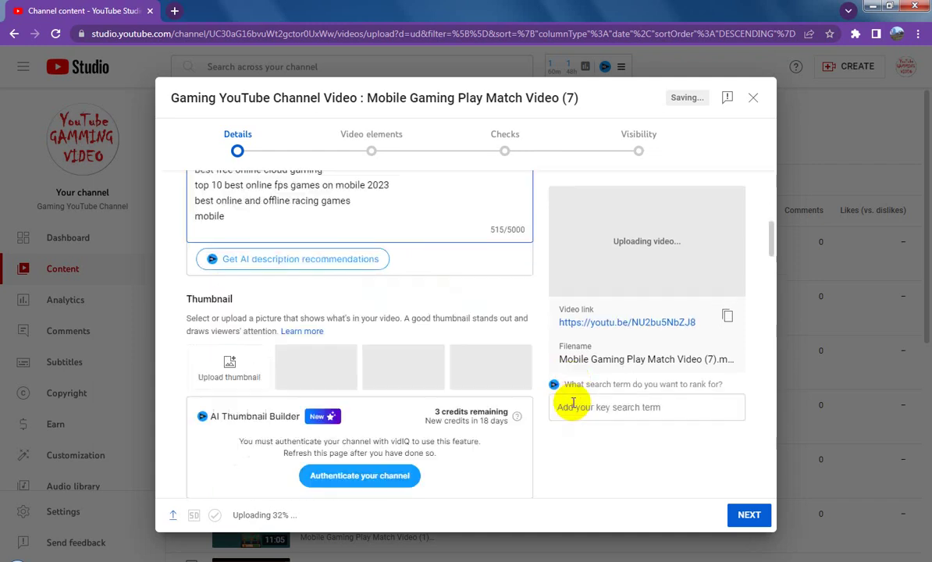
scroll(489, 389, down, 2)
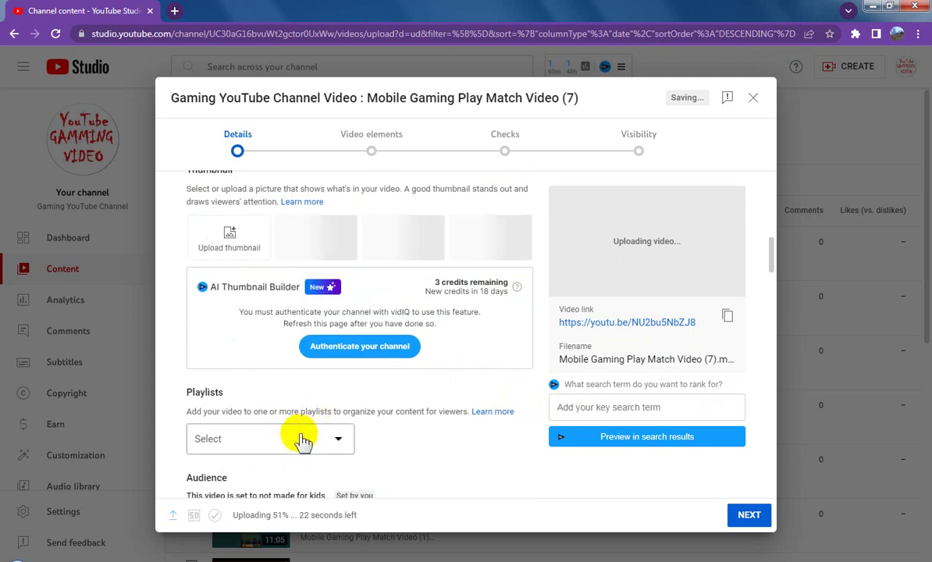
click(301, 439)
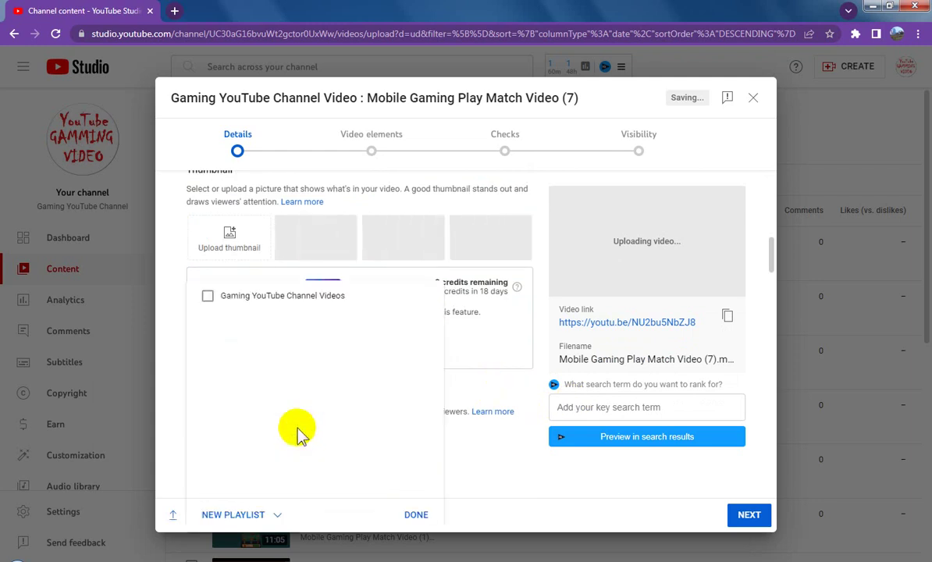
click(209, 298)
click(416, 514)
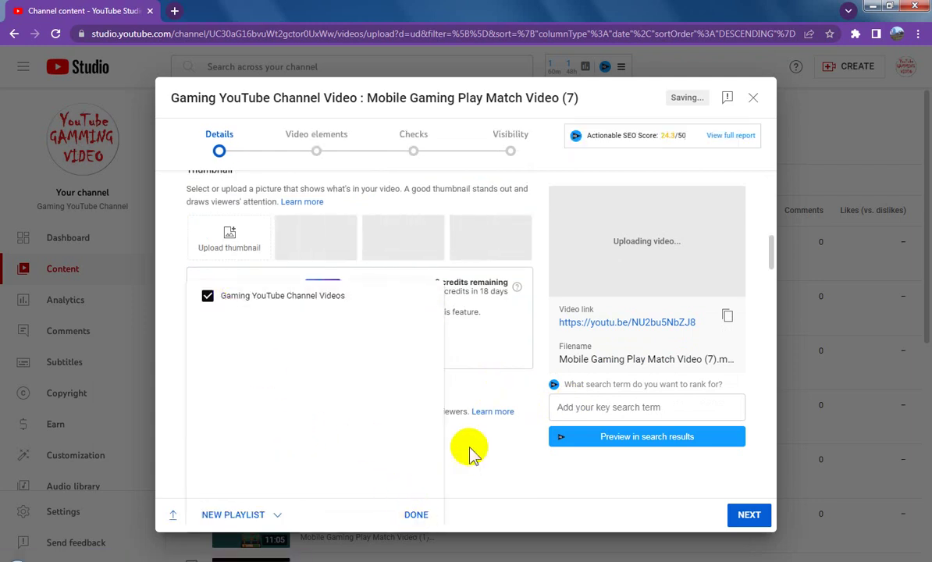
Add the copied name "Mobile Gaming Play Match Video (7)" as a tag after "android mobile gaming video".
scroll(470, 453, down, 8)
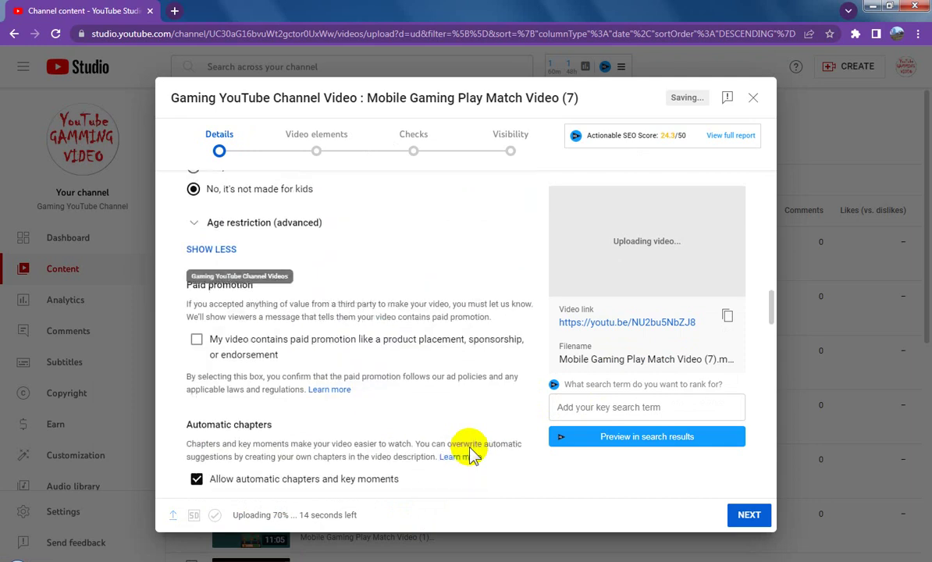
scroll(471, 453, down, 2)
scroll(471, 453, up, 5)
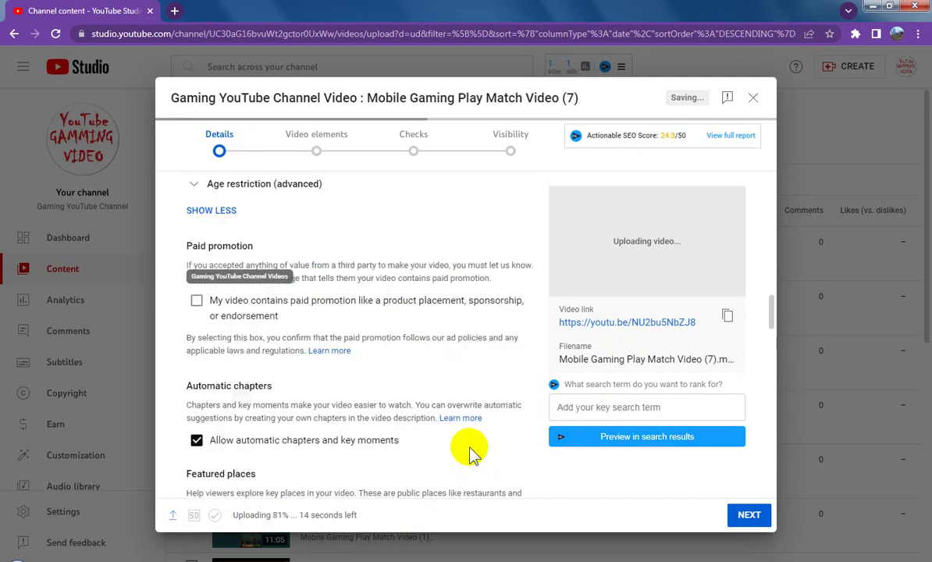
scroll(471, 453, up, 2)
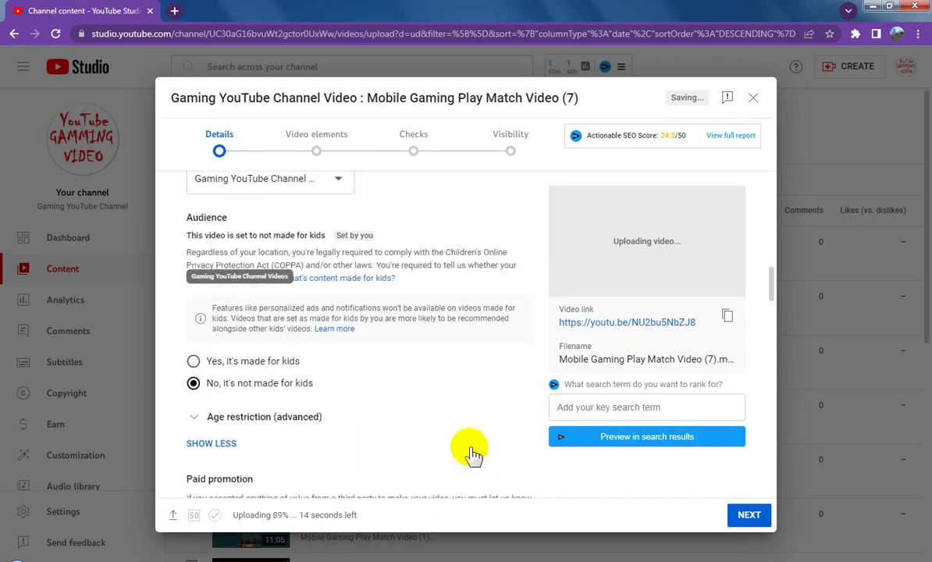
scroll(470, 451, down, 5)
scroll(471, 447, down, 3)
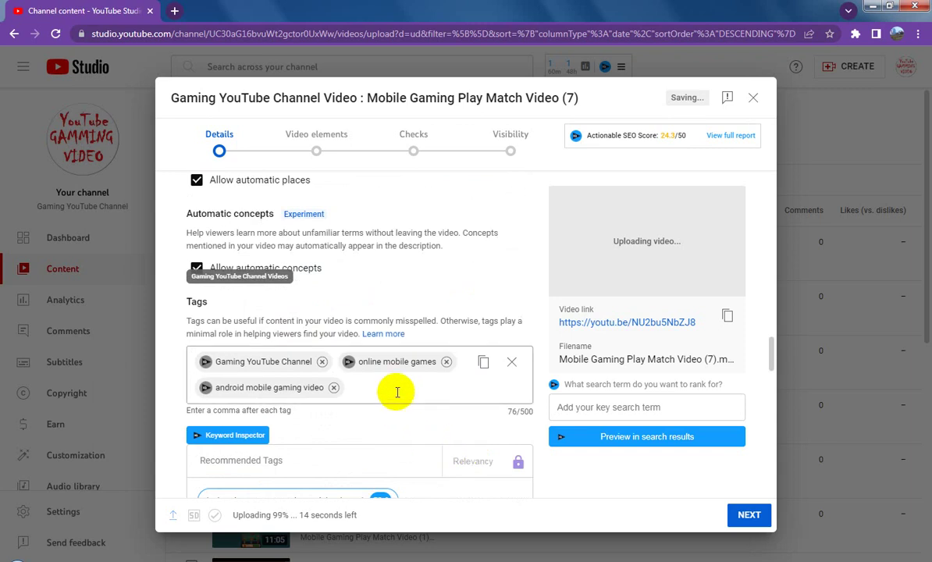
click(399, 390)
key(ctrl+v)
key(Return)
Set the recording date to Sep 13, 2023 and the video location to Mumbai, Maharashtra.
scroll(499, 429, down, 4)
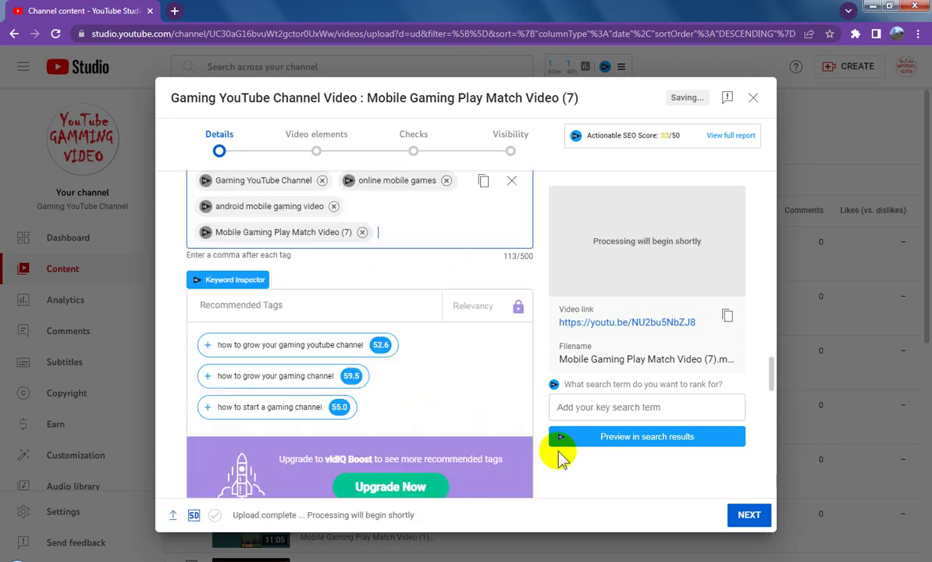
scroll(564, 456, down, 3)
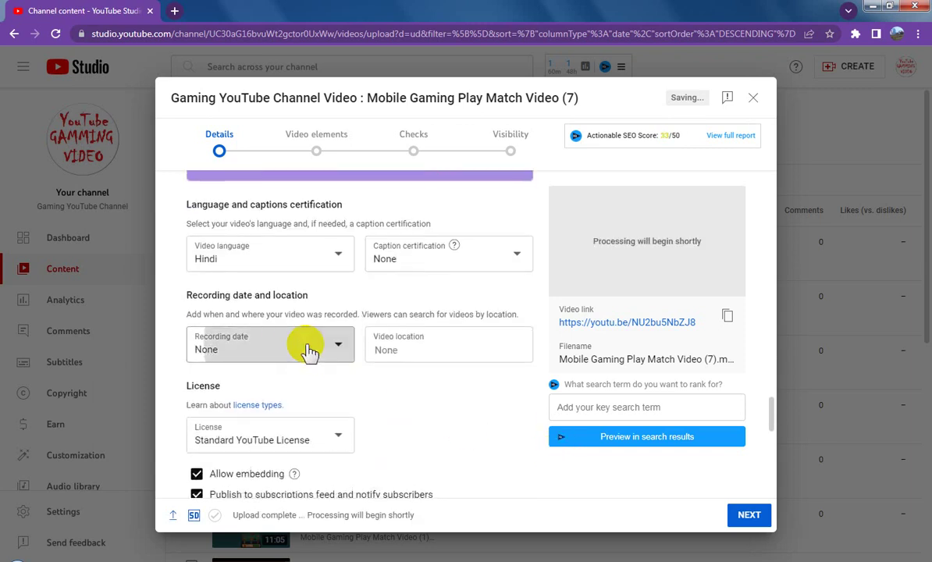
click(308, 350)
click(273, 272)
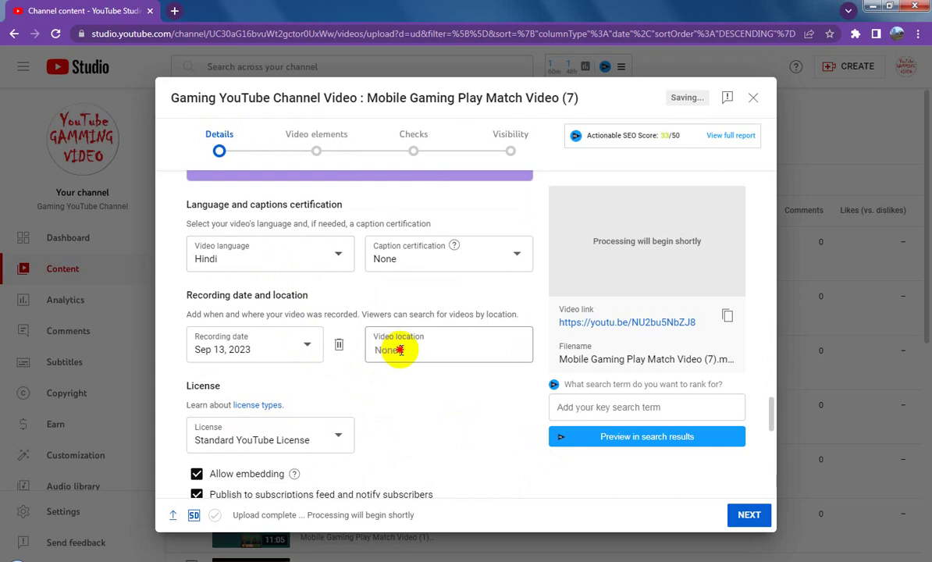
click(396, 349)
text(mum)
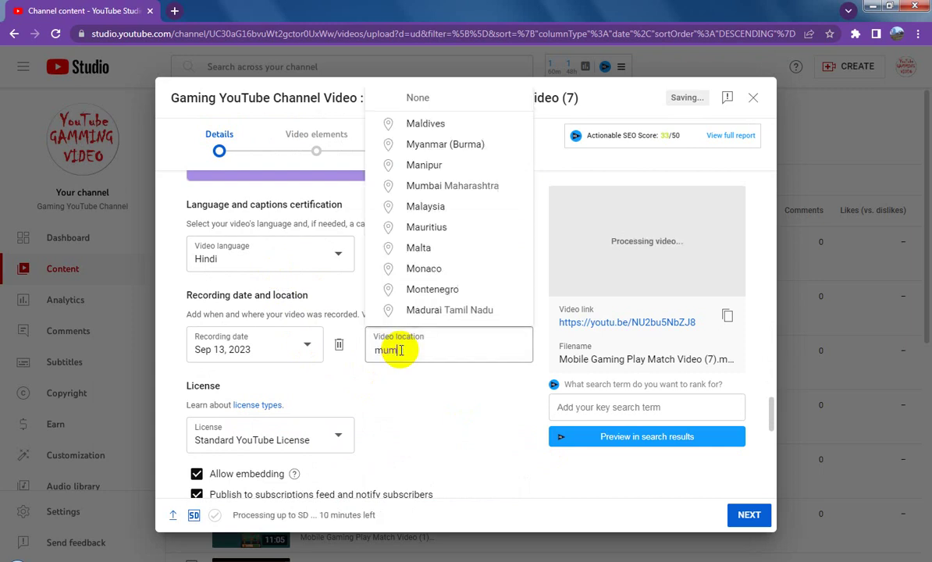
click(416, 144)
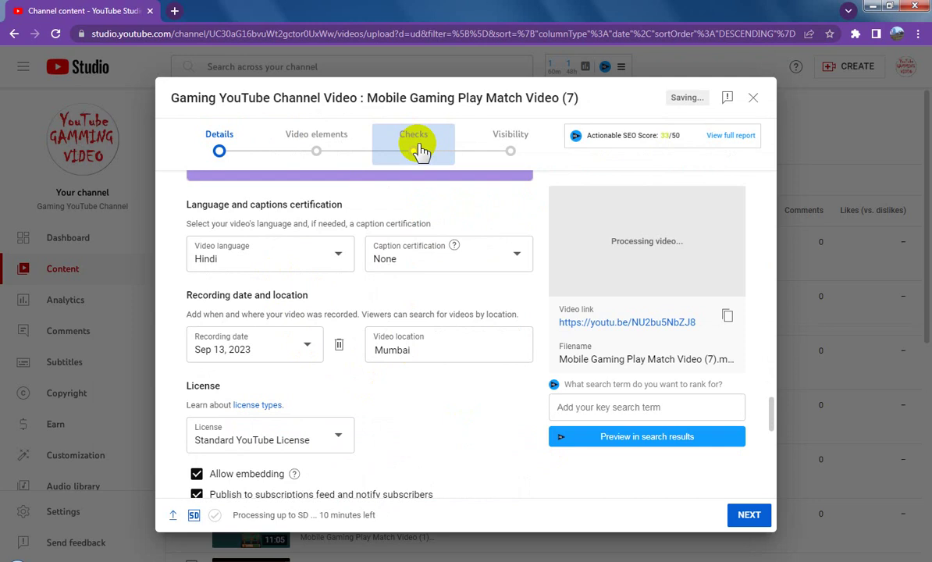
Add an end screen to the video using the template with 1 video, 1 playlist and 1 subscribe element.
click(748, 516)
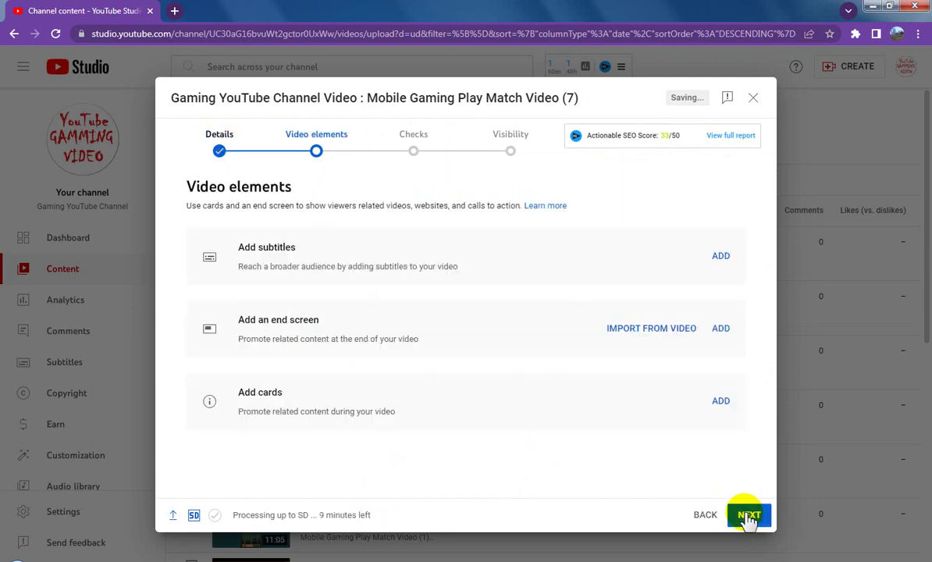
click(720, 329)
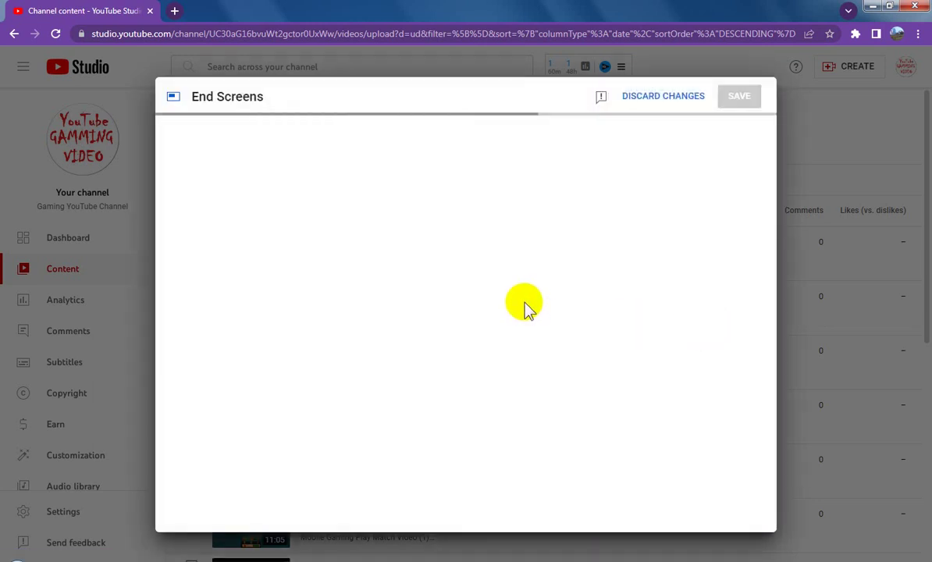
scroll(464, 301, down, 3)
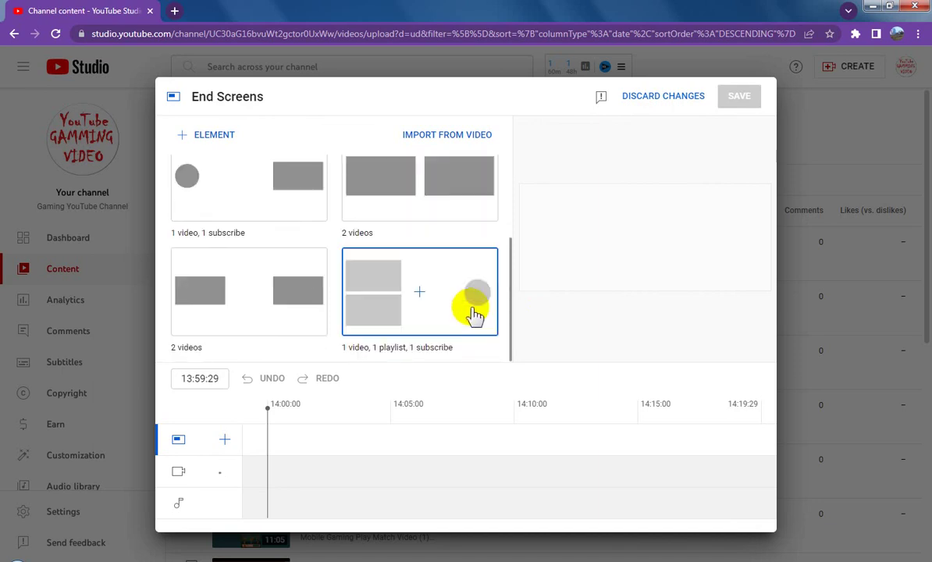
scroll(475, 301, up, 2)
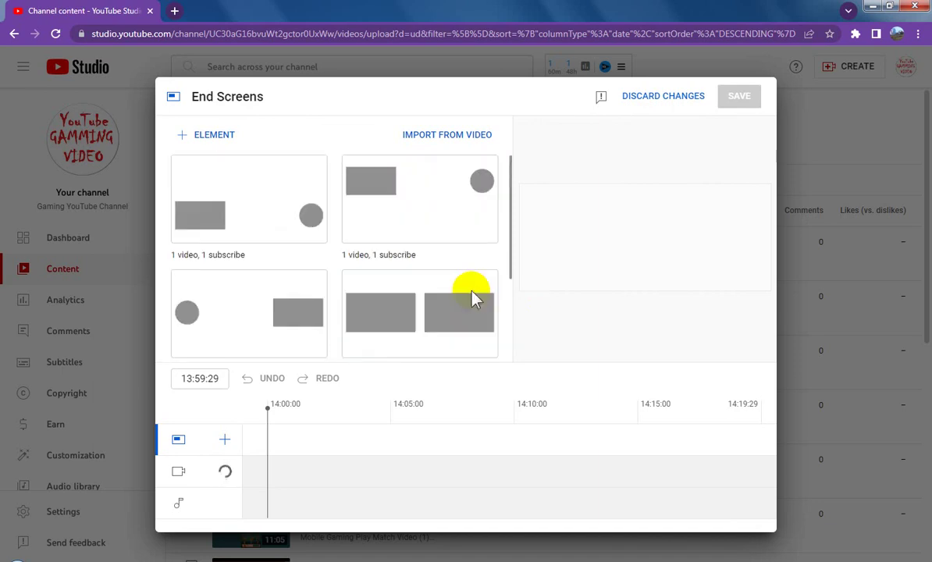
scroll(474, 300, down, 2)
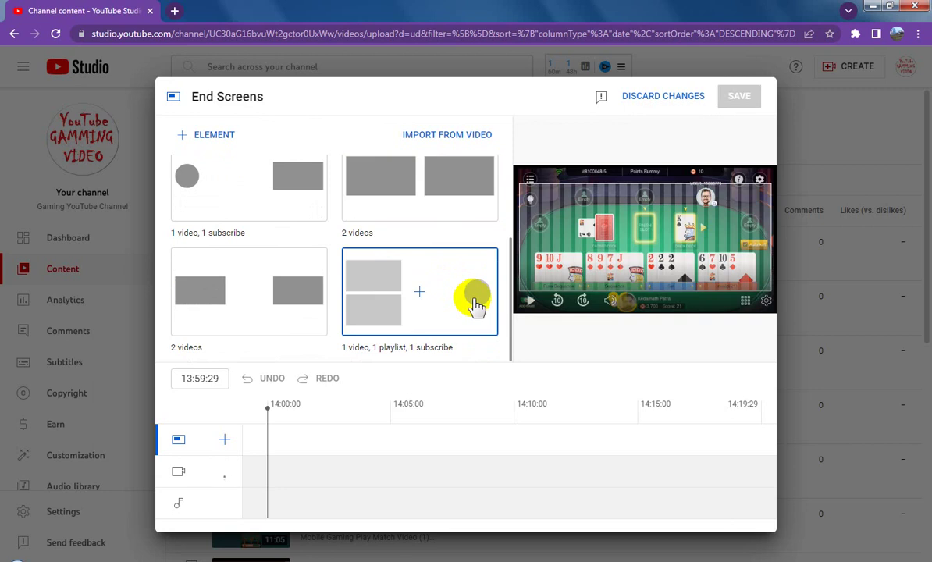
click(462, 284)
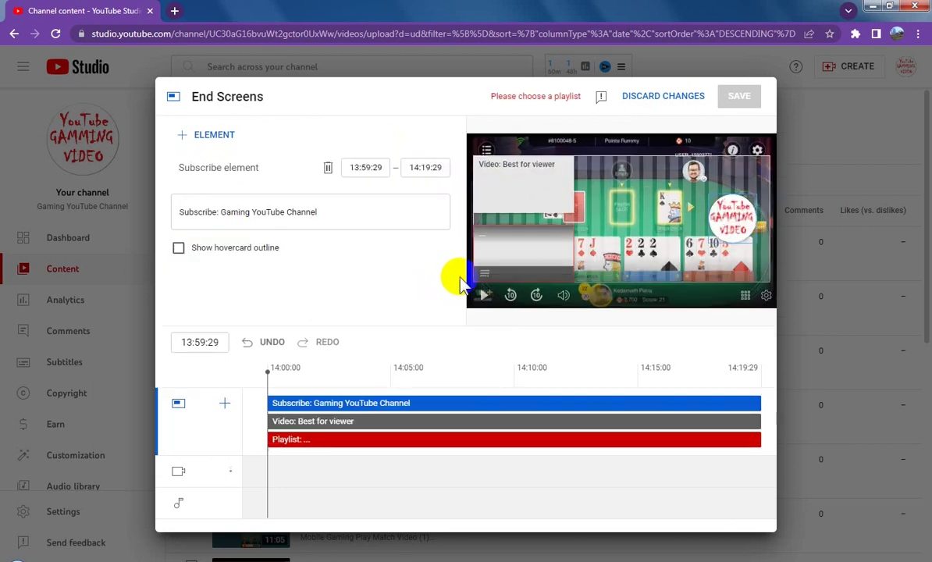
Assign the Gaming YouTube Channel Videos playlist to the end screen's playlist element and save the end screen.
click(355, 438)
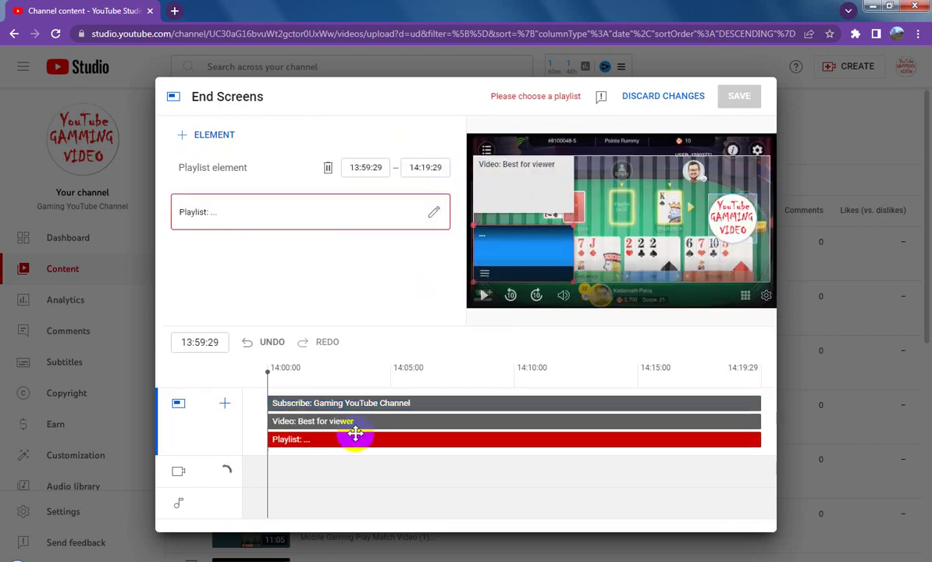
click(409, 214)
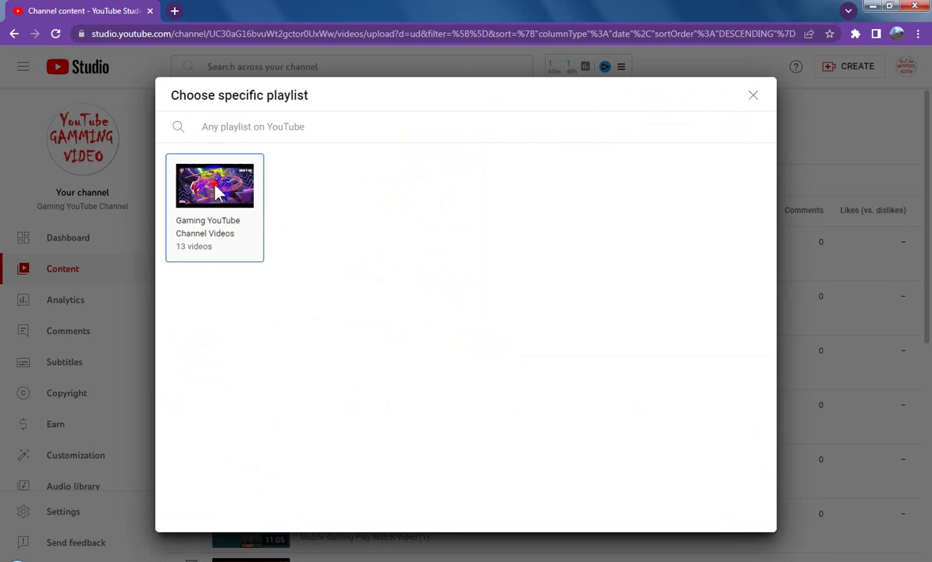
click(200, 170)
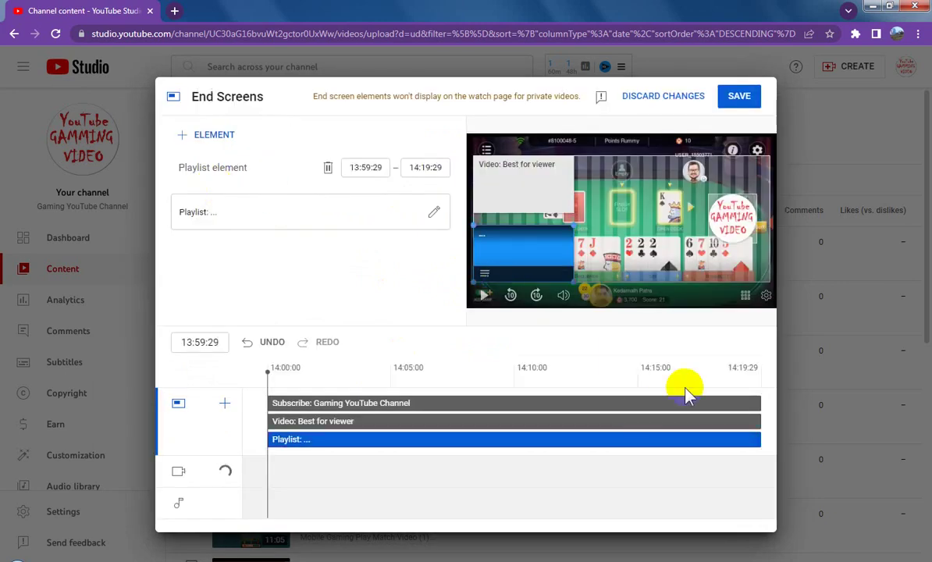
click(745, 102)
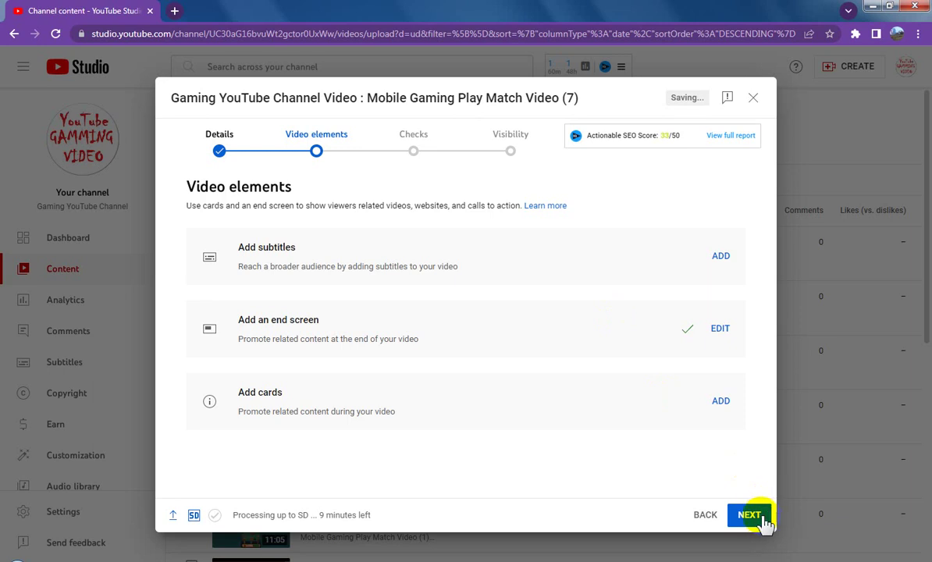
Publish Mobile Gaming Play Match Video (7) with Public visibility and dismiss the processing notice.
click(749, 516)
click(749, 517)
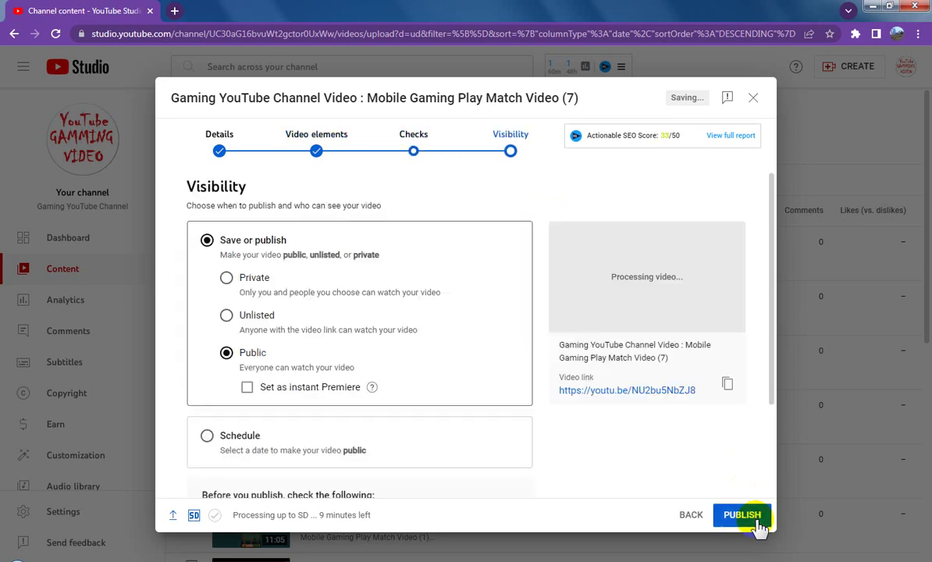
click(741, 516)
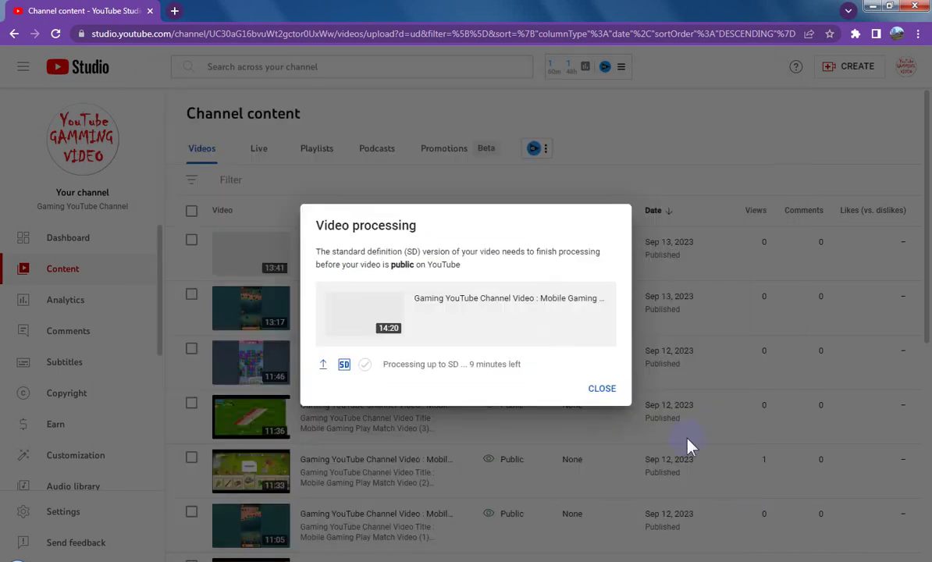
click(608, 392)
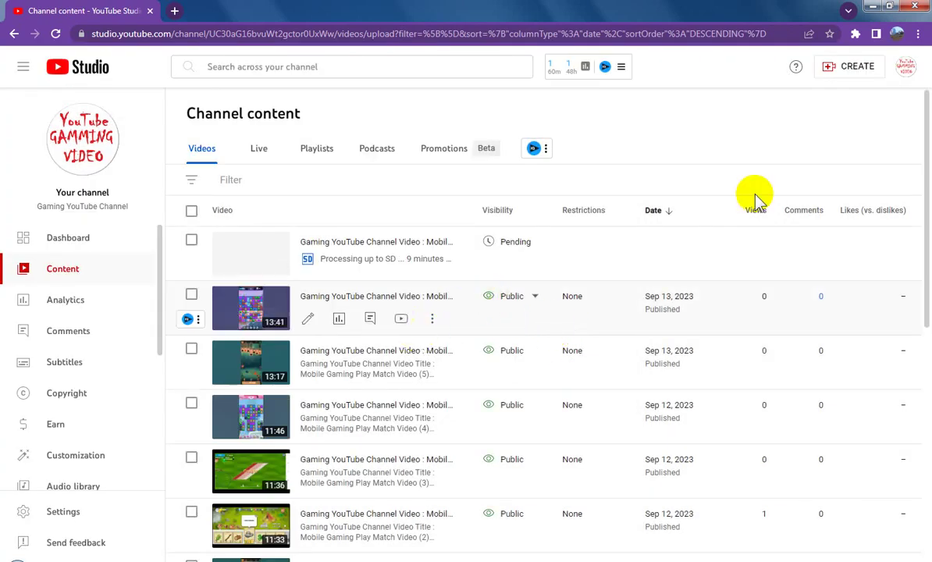
Start another video upload and move Mobile Gaming Play Match Video (8).mp4 from the Videos folder into a new folder inside UP.
click(850, 71)
click(846, 101)
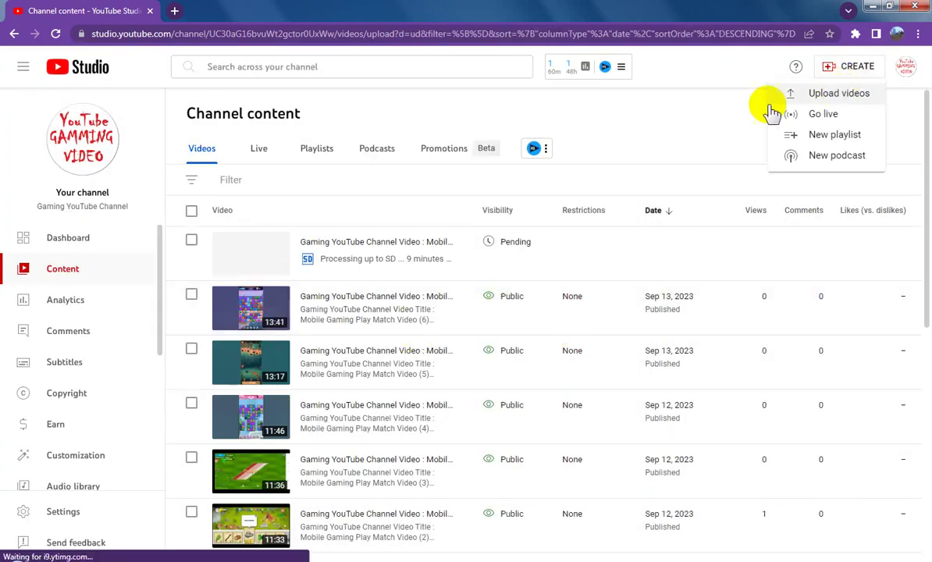
click(486, 257)
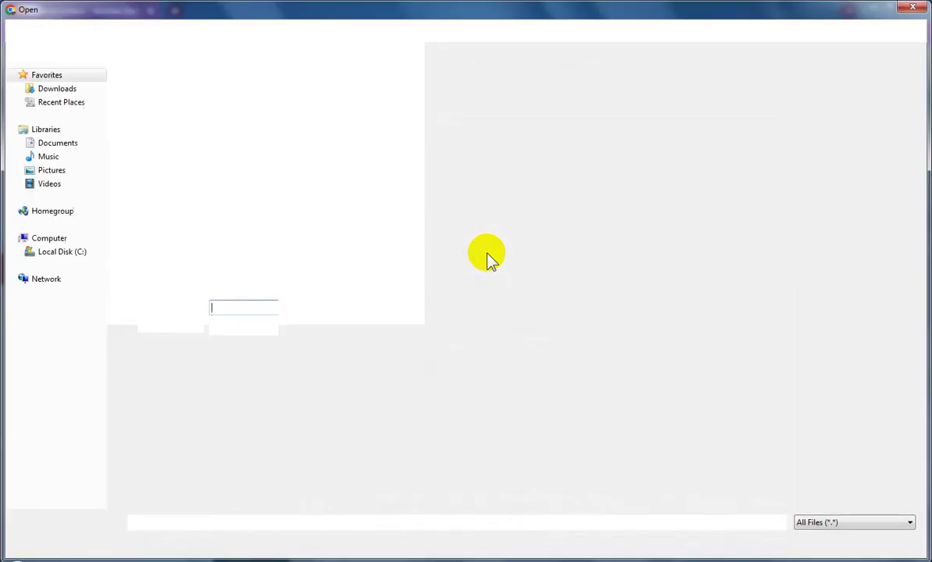
click(309, 30)
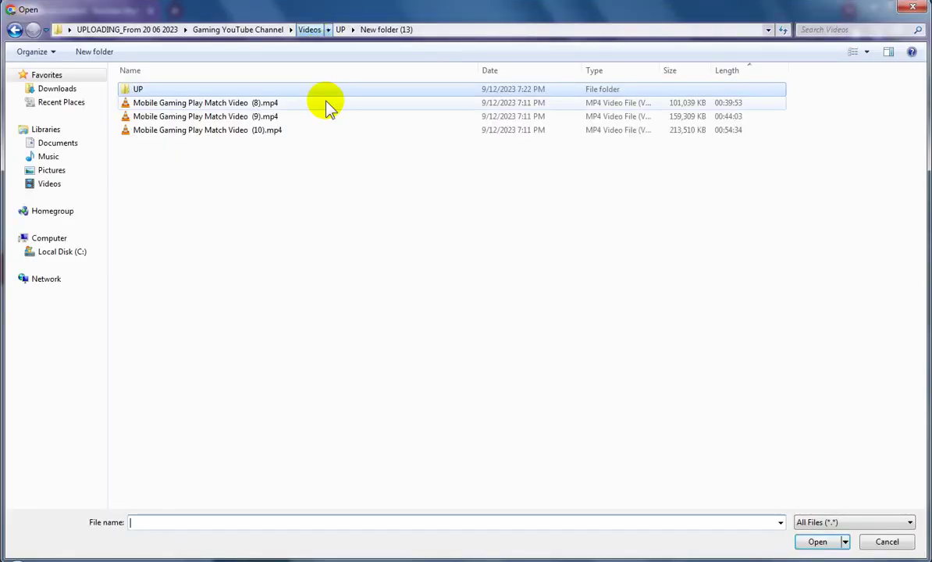
click(271, 110)
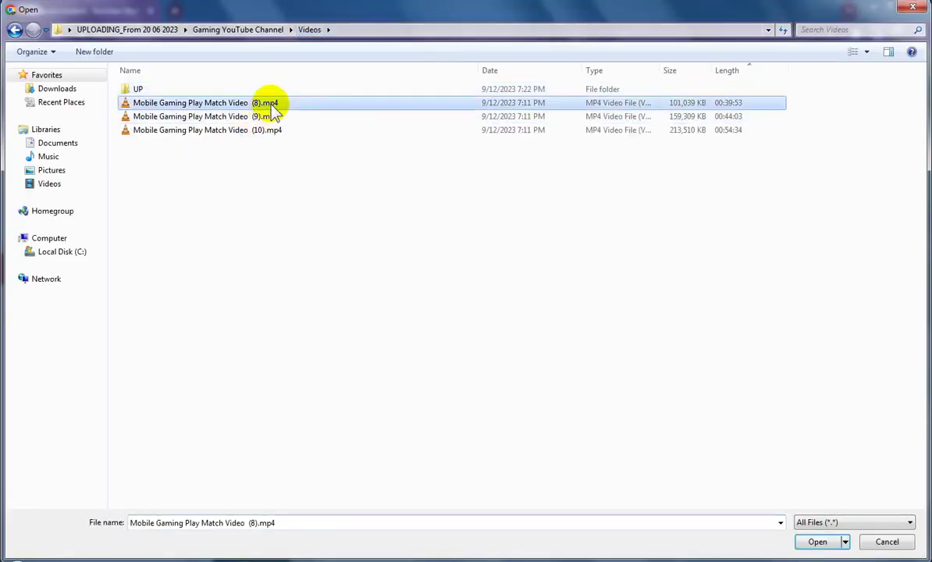
double_click(144, 89)
click(94, 52)
click(148, 90)
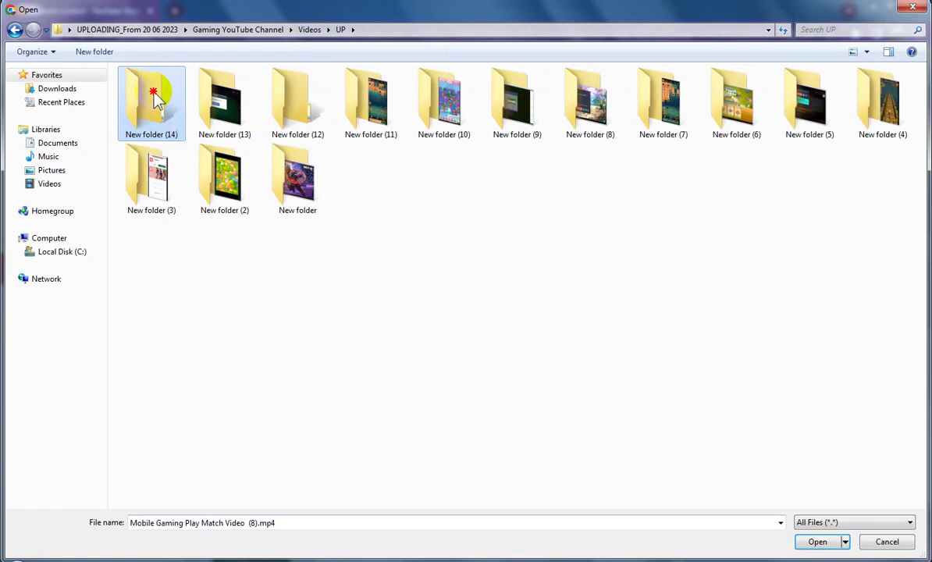
double_click(148, 90)
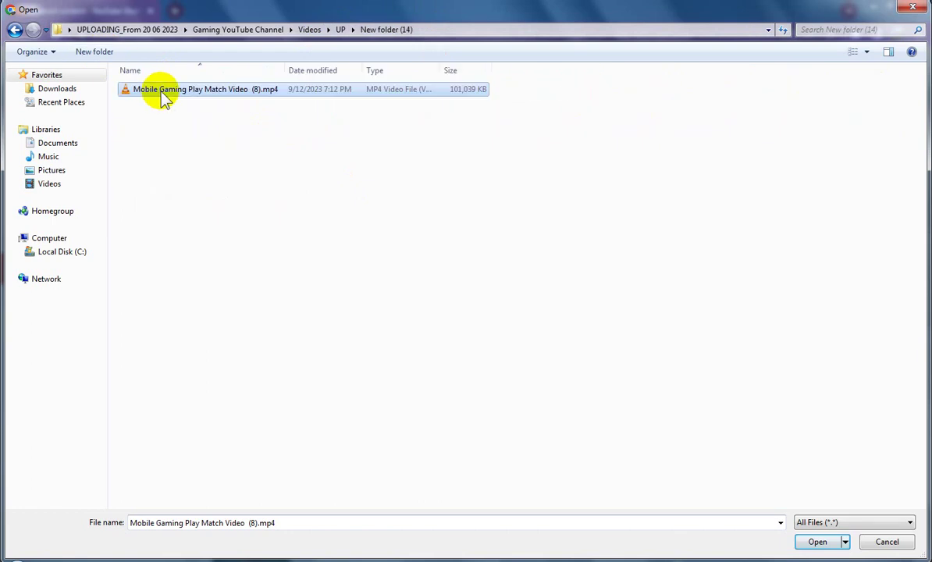
Copy the name of Mobile Gaming Play Match Video (8).mp4 and upload that file.
click(162, 97)
key(ctrl+c)
click(218, 117)
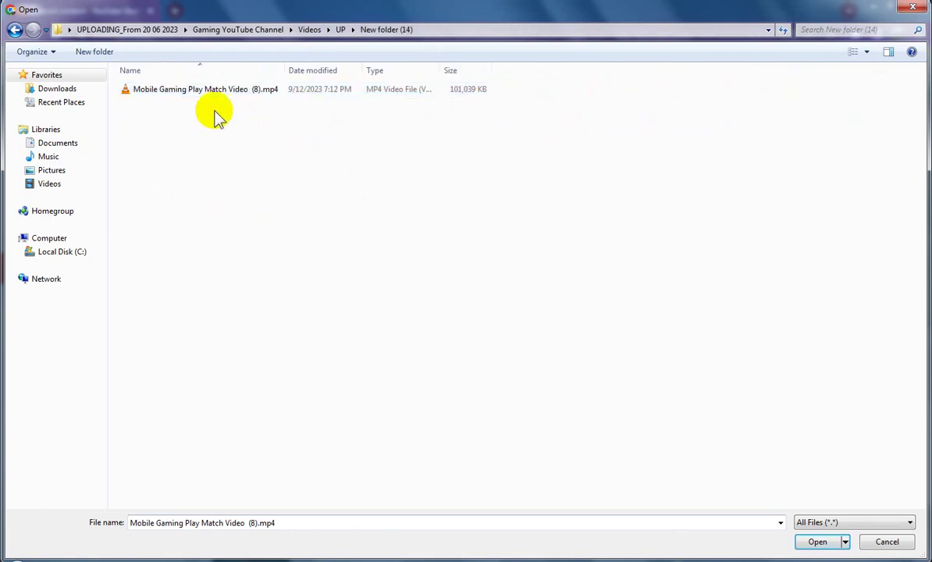
double_click(219, 91)
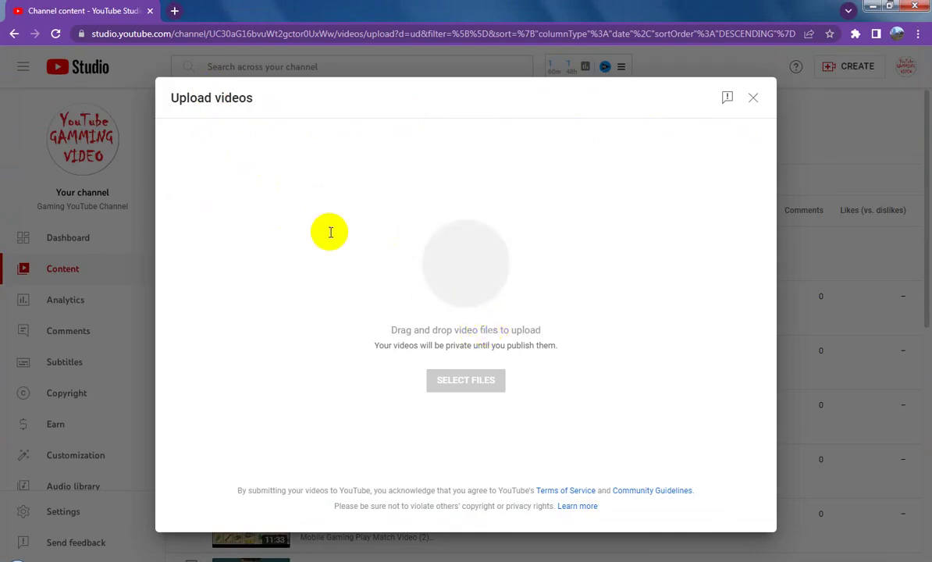
Append "Mobile Gaming Play Match Video (8)" to the video title and to the description's title line.
click(356, 237)
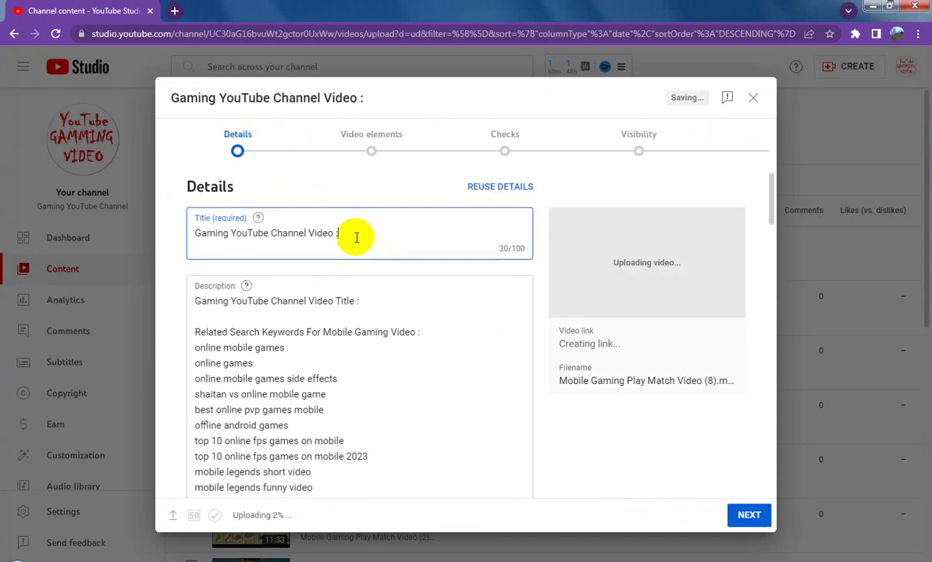
key(ctrl+v)
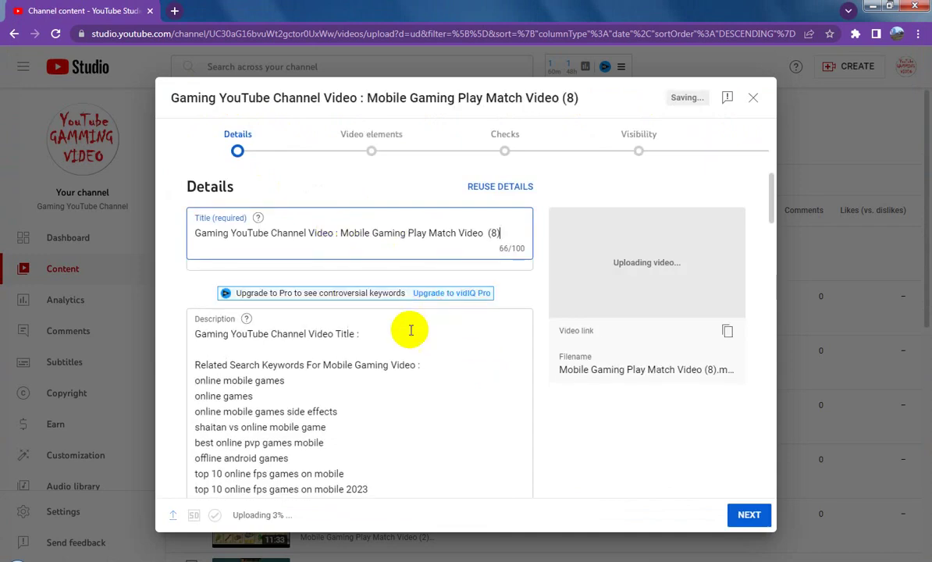
click(387, 333)
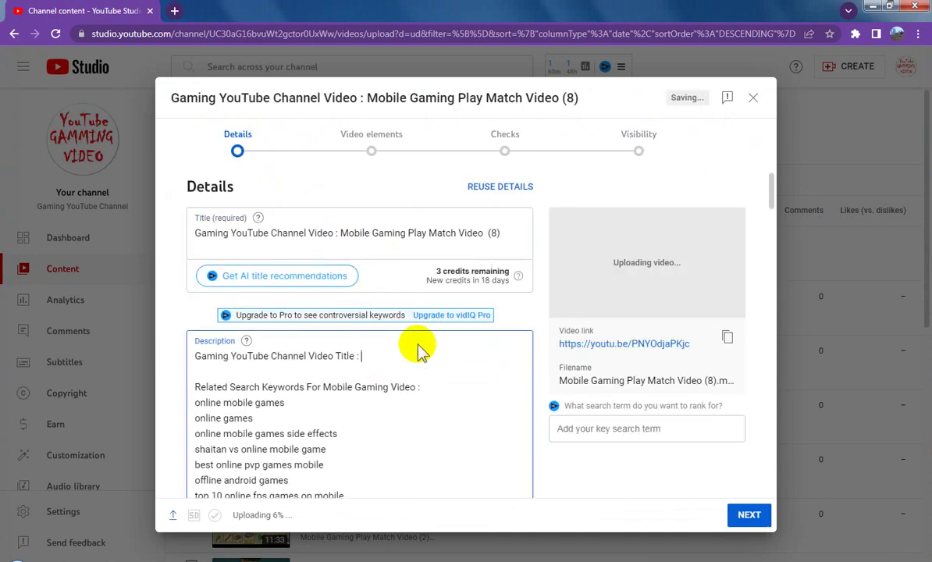
key(ctrl+v)
Add the Mobile Gaming Play Match Video (8) upload to the Gaming YouTube Channel Videos playlist.
scroll(504, 392, down, 5)
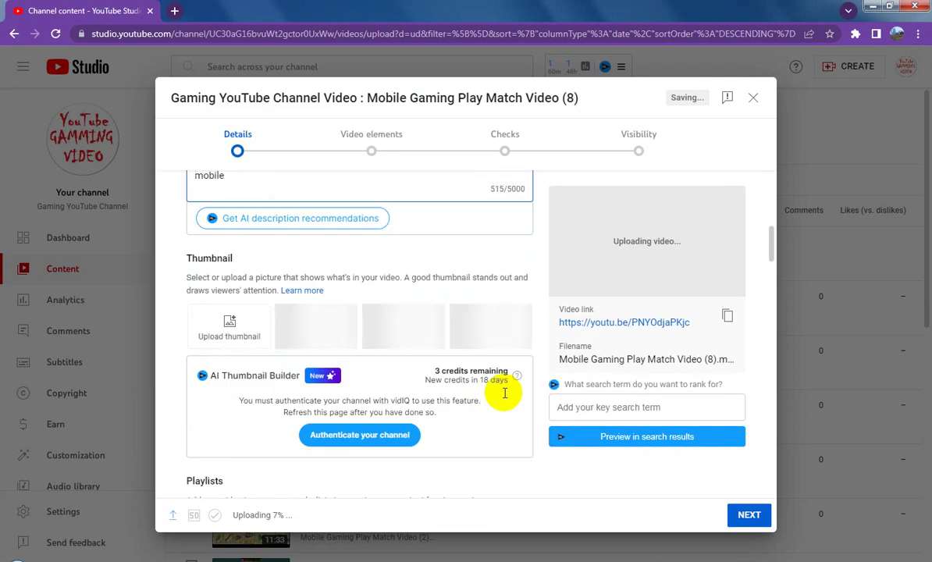
scroll(504, 392, down, 1)
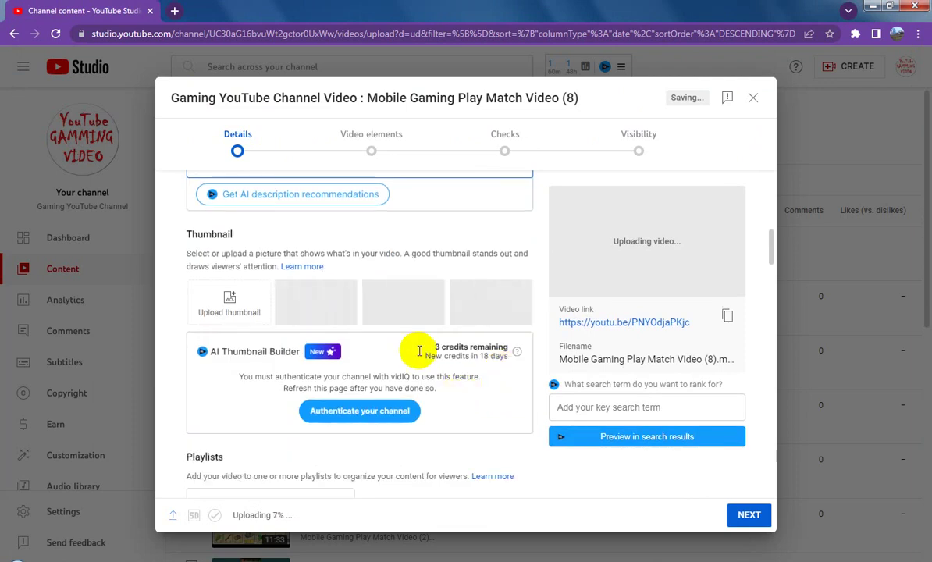
scroll(437, 363, down, 10)
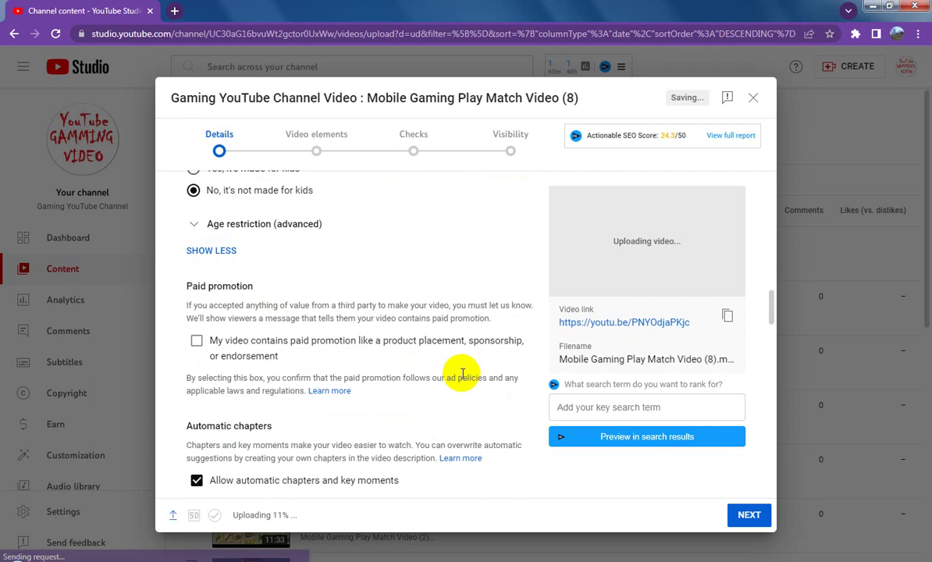
scroll(462, 375, up, 4)
scroll(465, 380, up, 1)
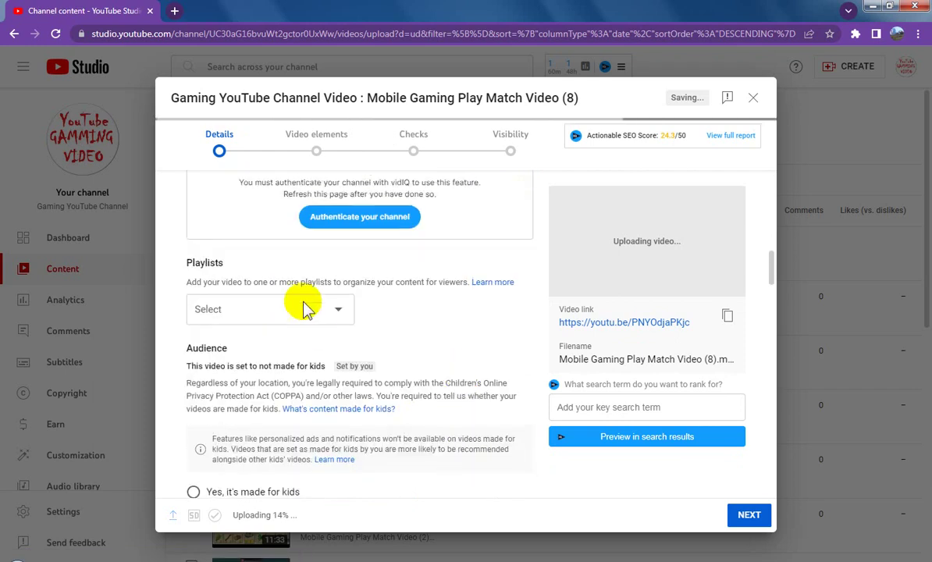
click(351, 309)
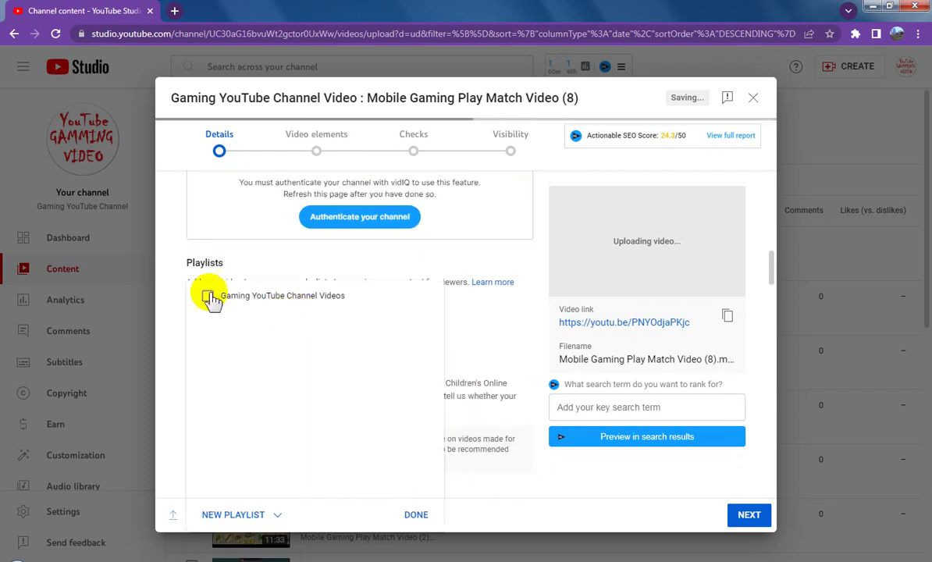
click(416, 515)
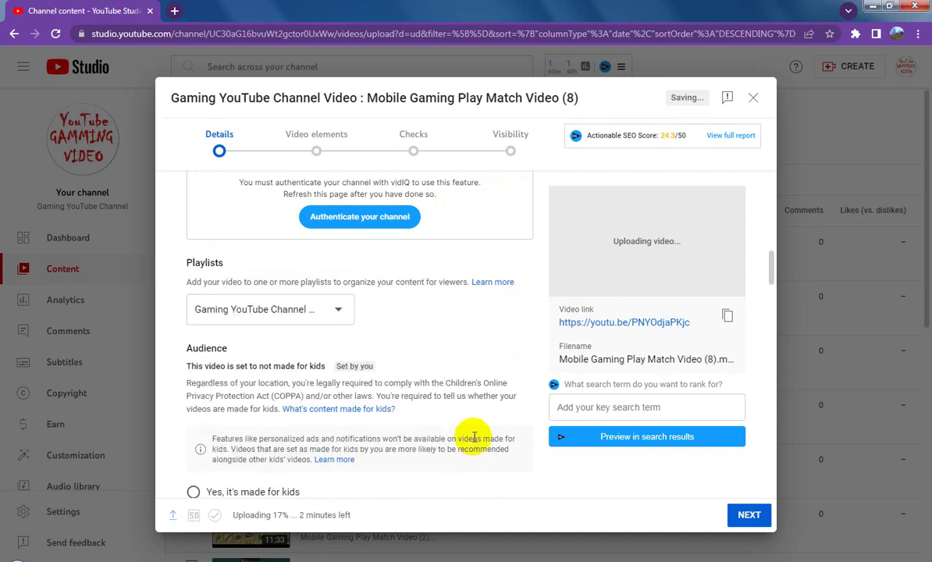
Add the copied name "Mobile Gaming Play Match Video (8)" as a tag after "android mobile gaming video".
scroll(468, 442, down, 4)
scroll(476, 442, down, 10)
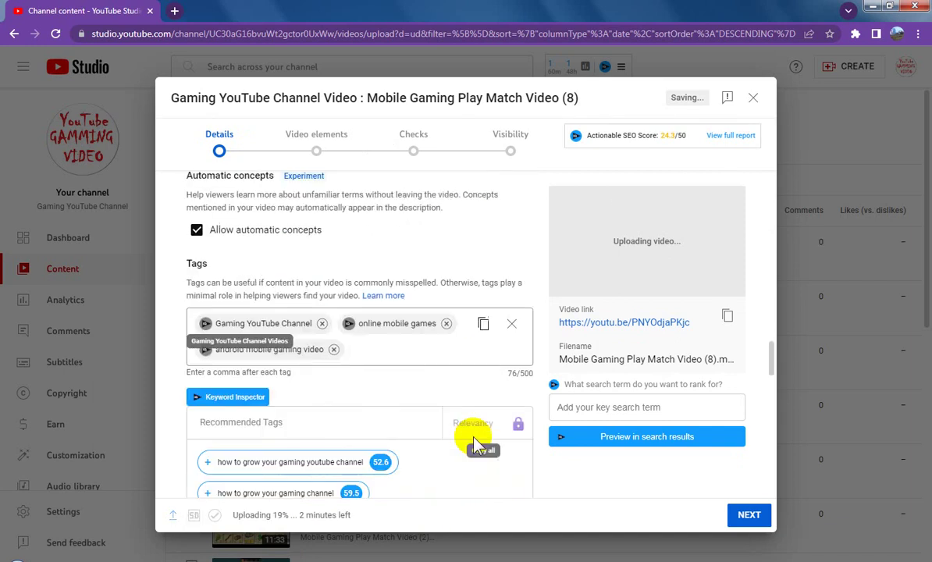
click(386, 316)
key(ctrl+v)
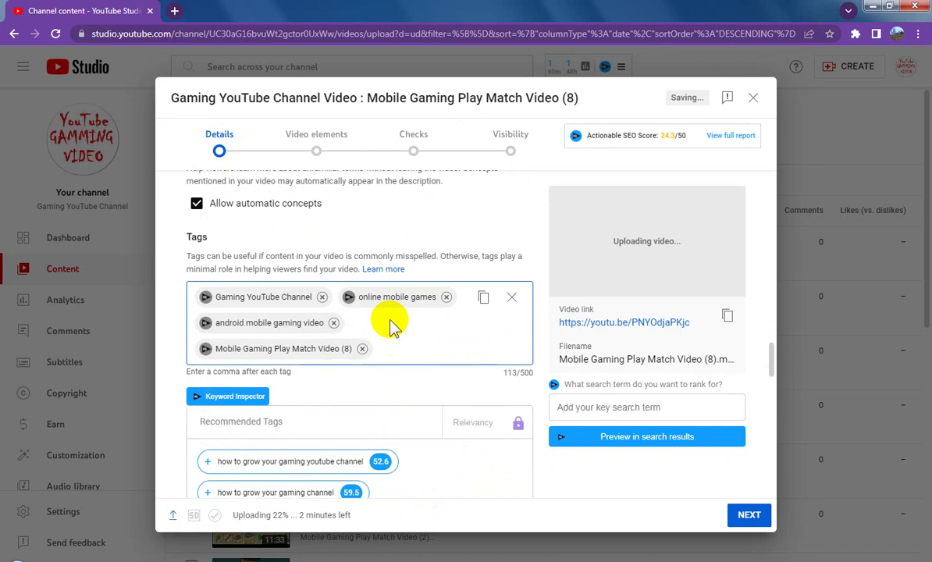
Set the Mobile Gaming Play Match Video (8) upload's recording date to Sep 13, 2023 and its video location to Mumbai, Maharashtra.
scroll(437, 394, down, 5)
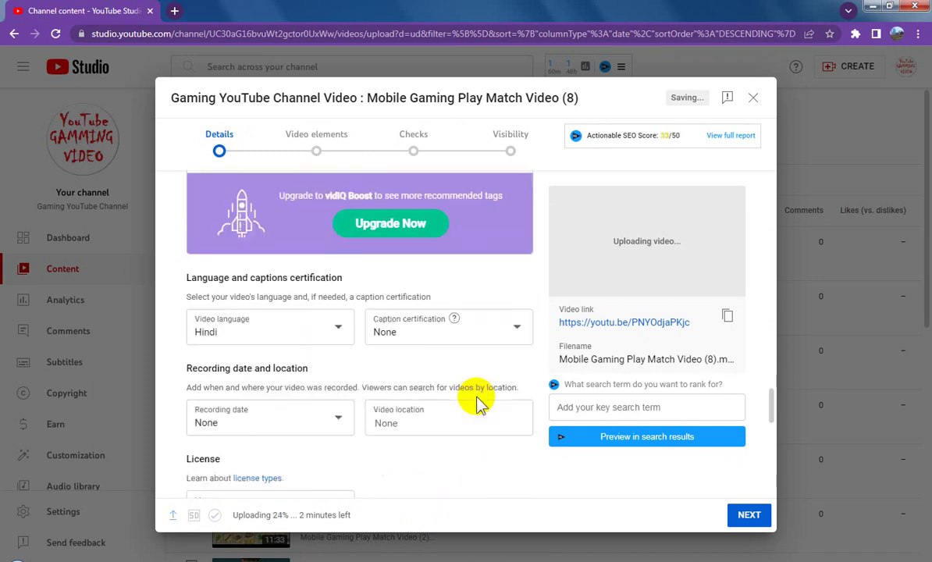
click(295, 407)
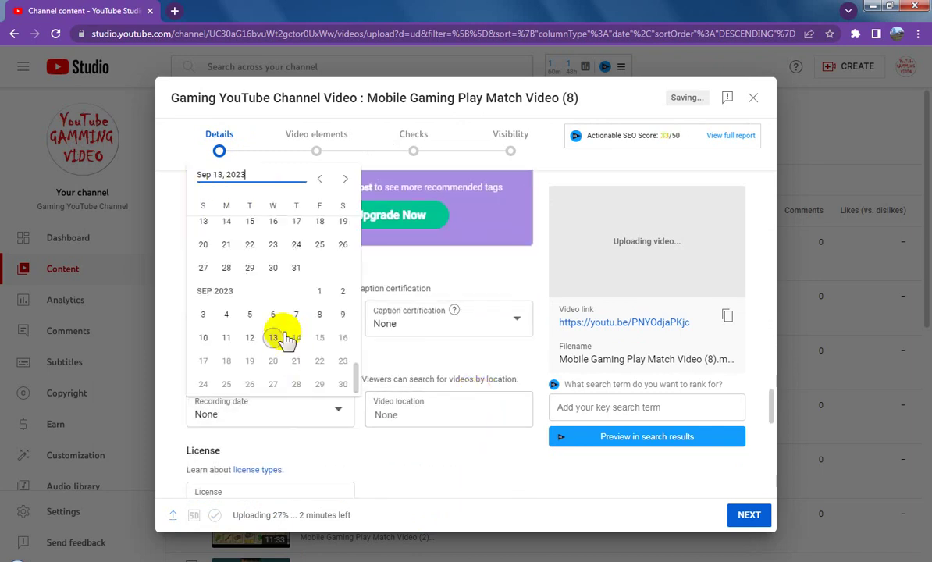
click(427, 414)
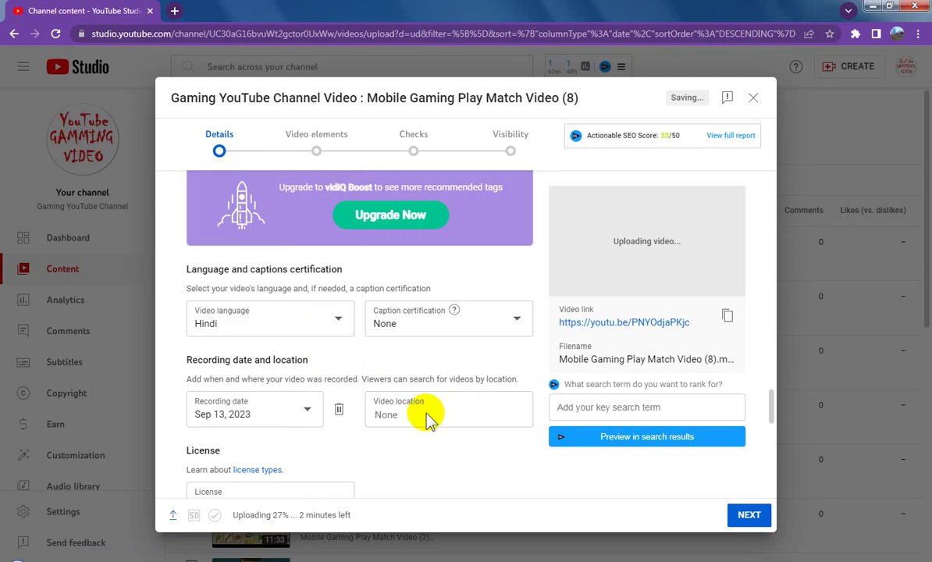
text(mum)
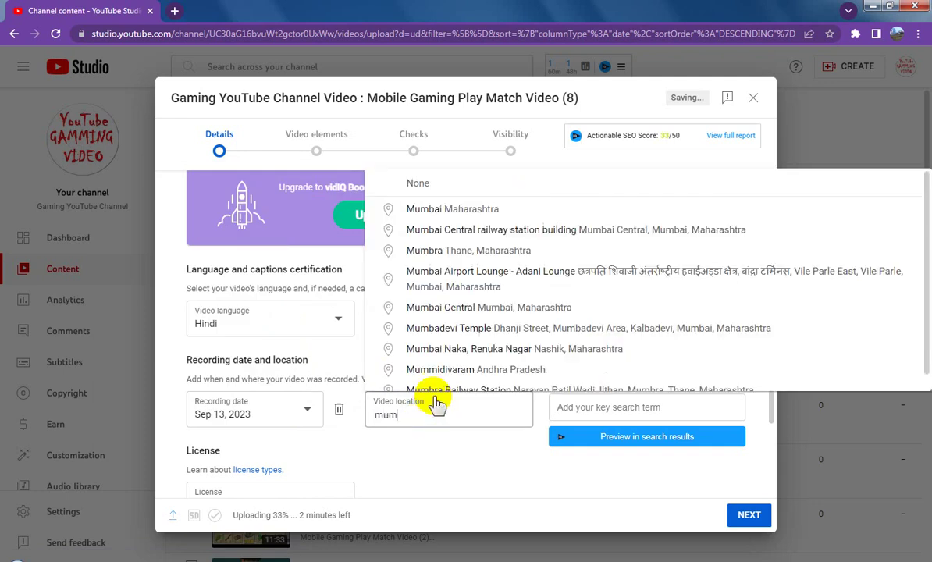
click(451, 211)
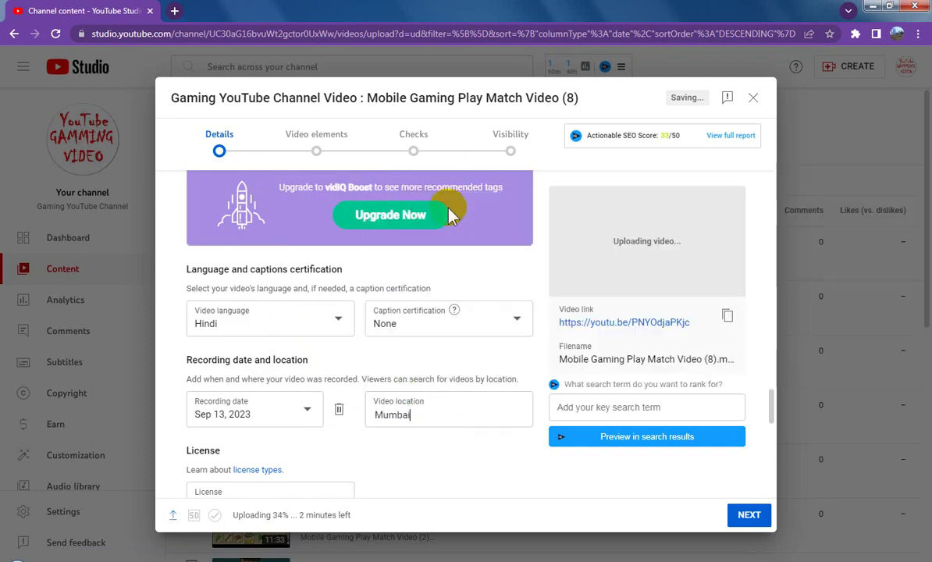
Publish the Mobile Gaming Play Match Video (8) upload as public without an end screen and dismiss the processing notice.
click(748, 515)
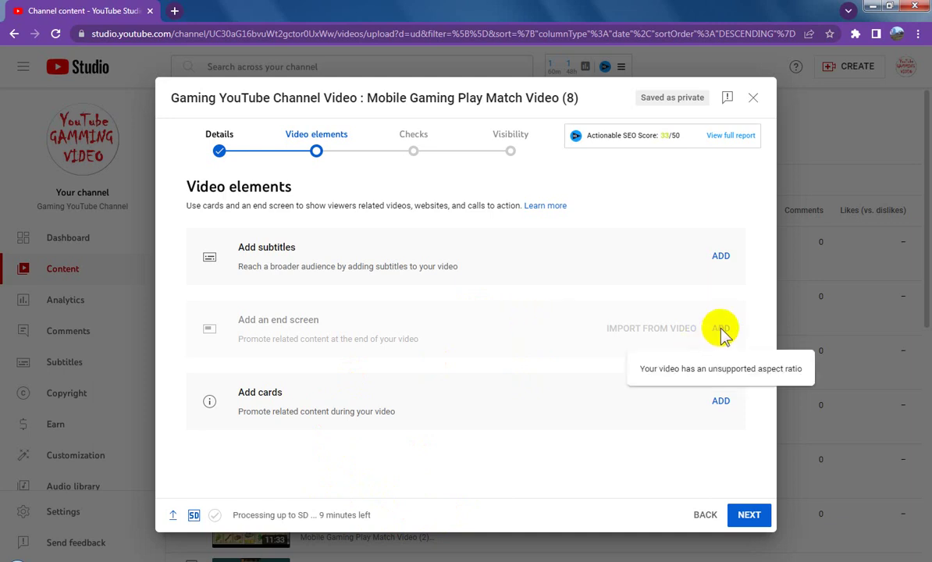
click(741, 518)
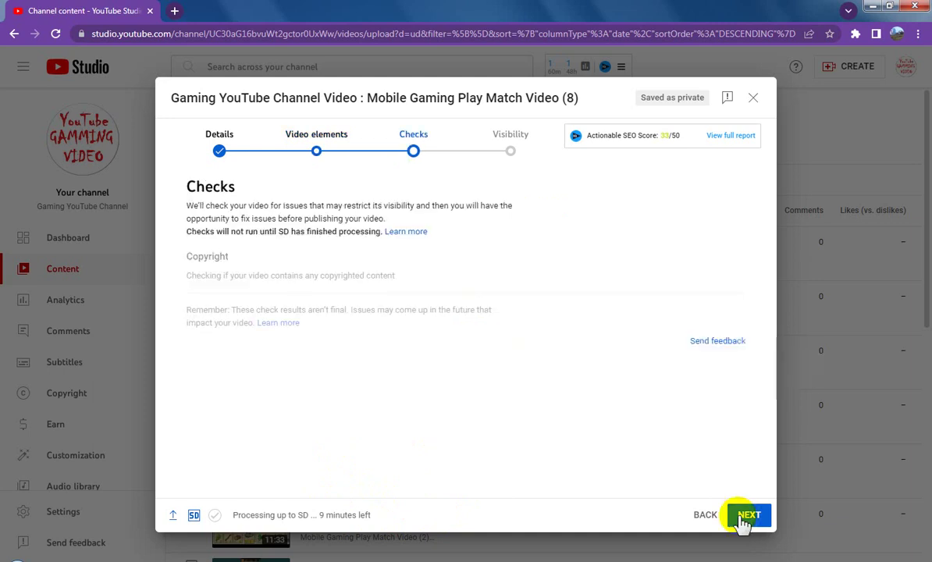
click(746, 517)
click(741, 519)
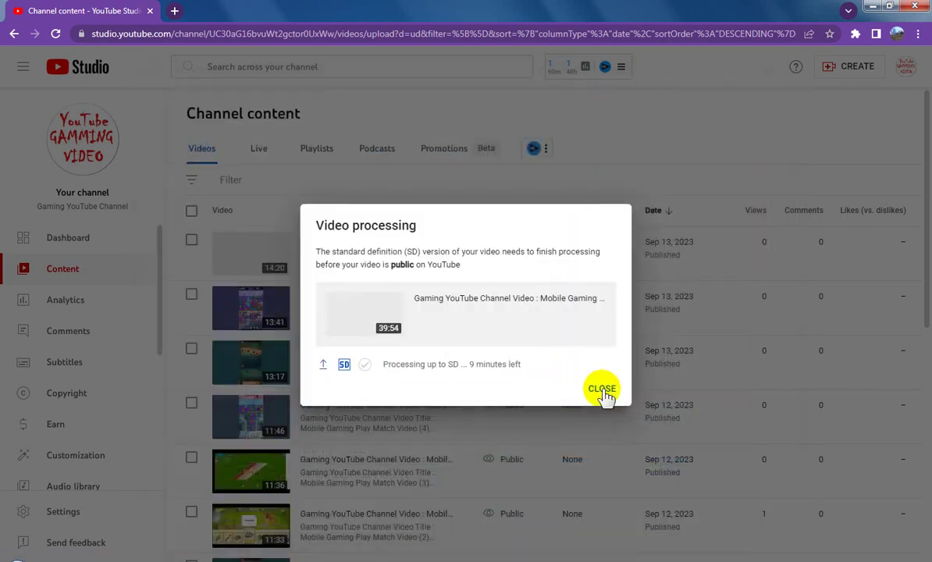
click(604, 391)
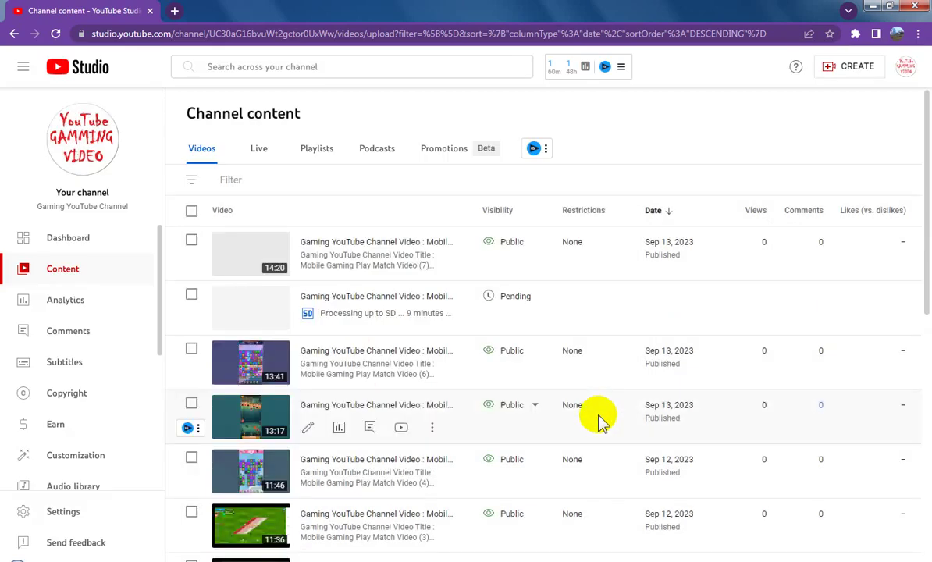
Start another video upload and move Mobile Gaming Play Match Video (9).mp4 from Videos into a new folder inside UP.
click(835, 72)
click(835, 100)
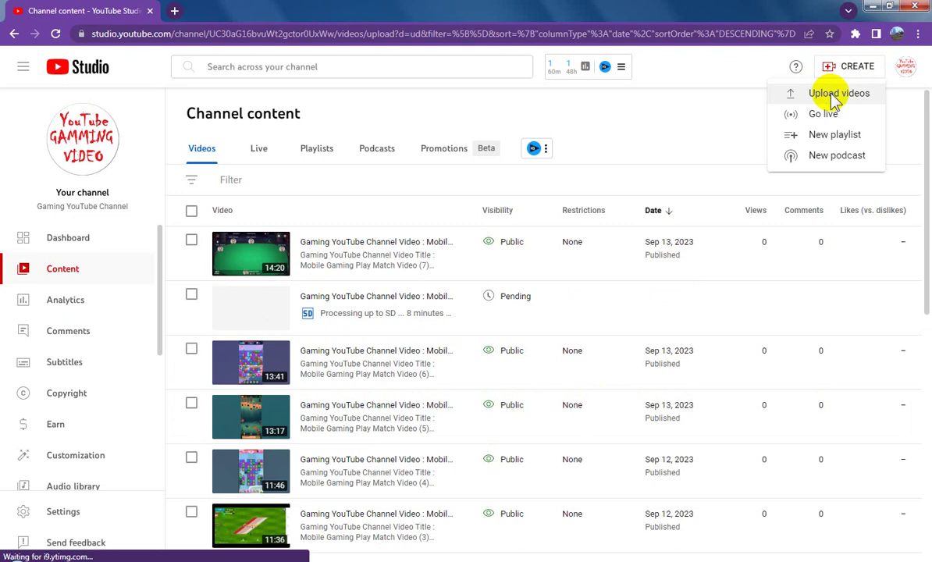
click(475, 254)
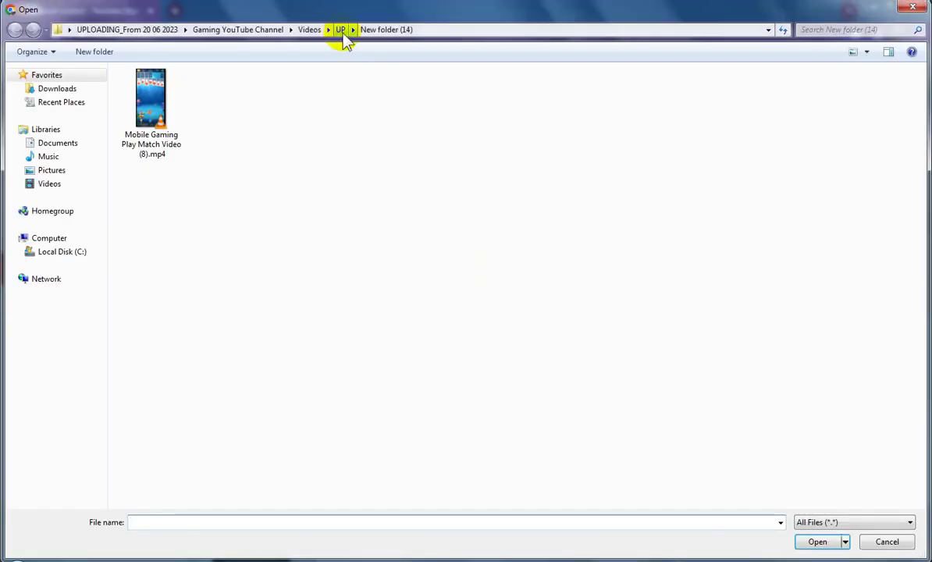
click(341, 31)
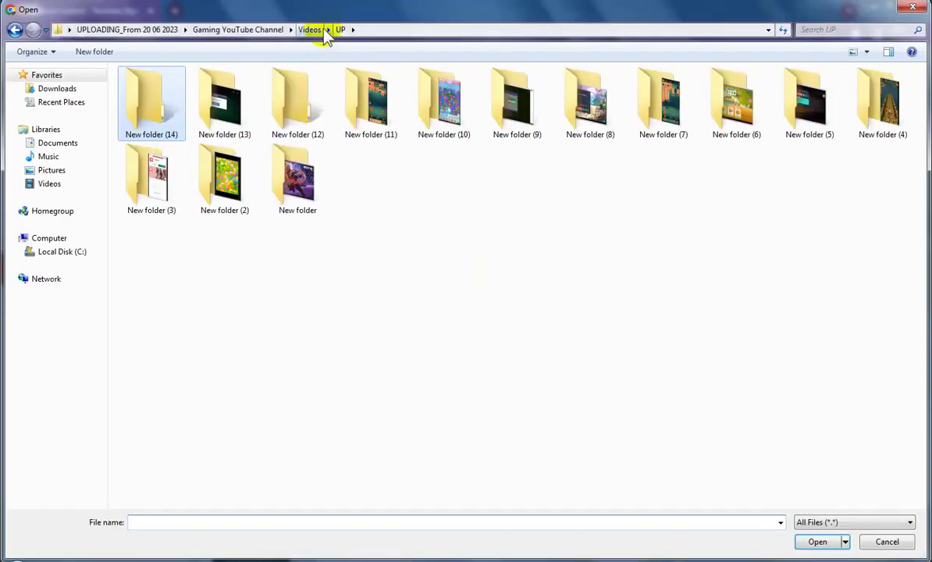
click(311, 29)
right_click(240, 110)
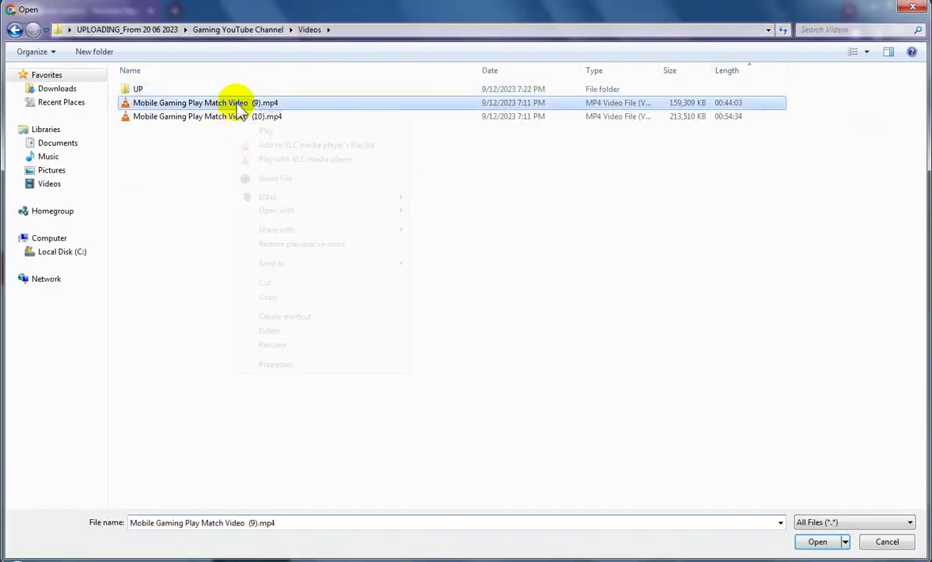
click(272, 284)
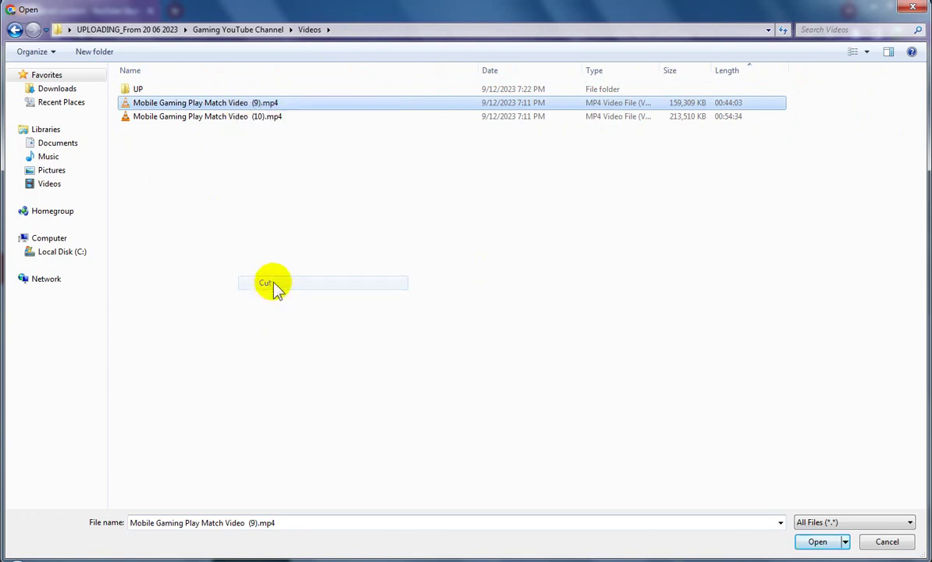
double_click(138, 91)
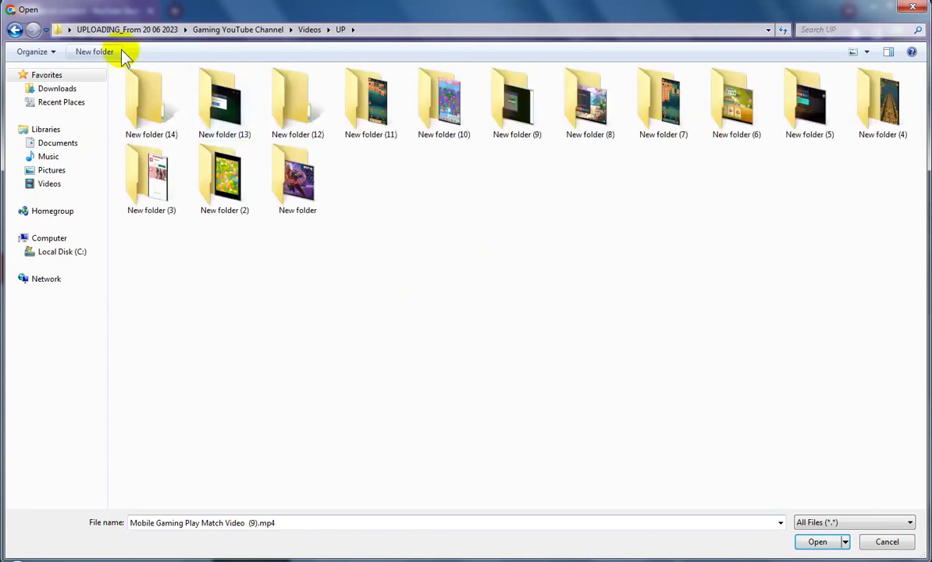
click(91, 52)
double_click(160, 98)
key(ctrl+v)
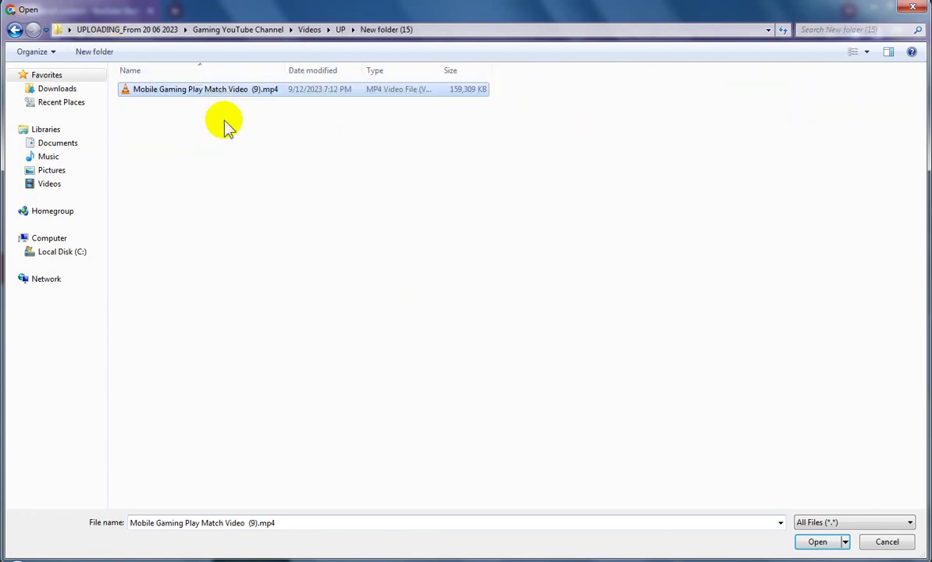
Copy the name of Mobile Gaming Play Match Video (9).mp4 and upload that file.
key(F2)
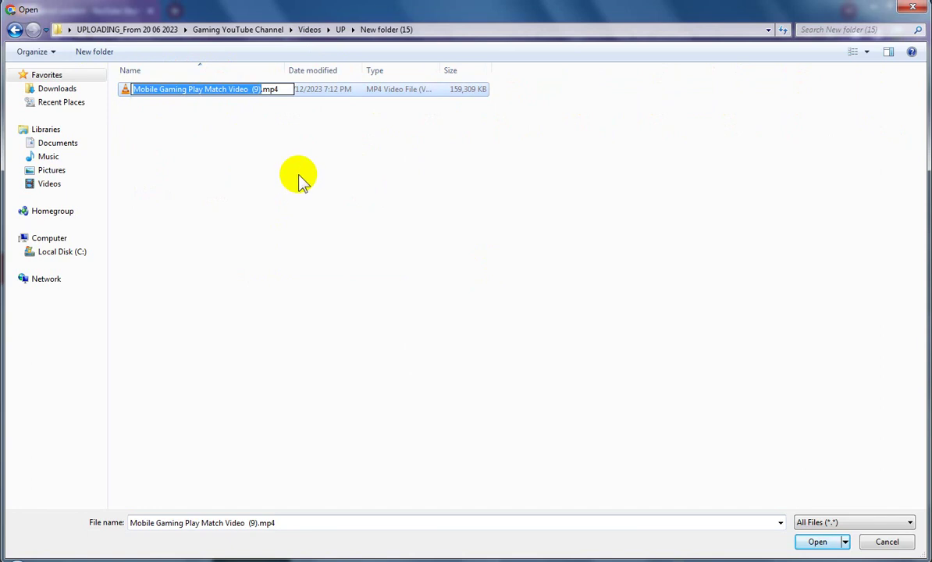
click(296, 183)
double_click(242, 92)
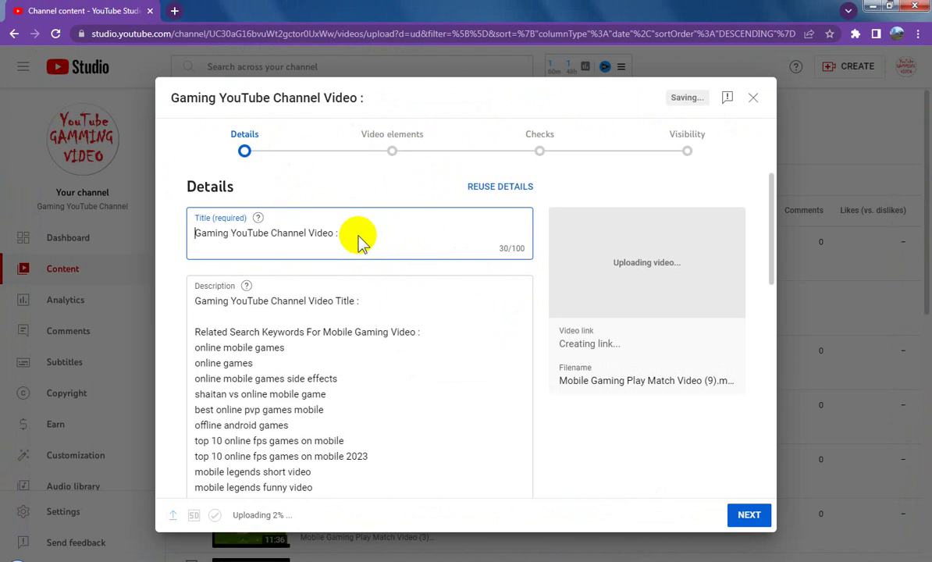
Append "Mobile Gaming Play Match Video (9)" to the video title and to the description's title line.
click(361, 235)
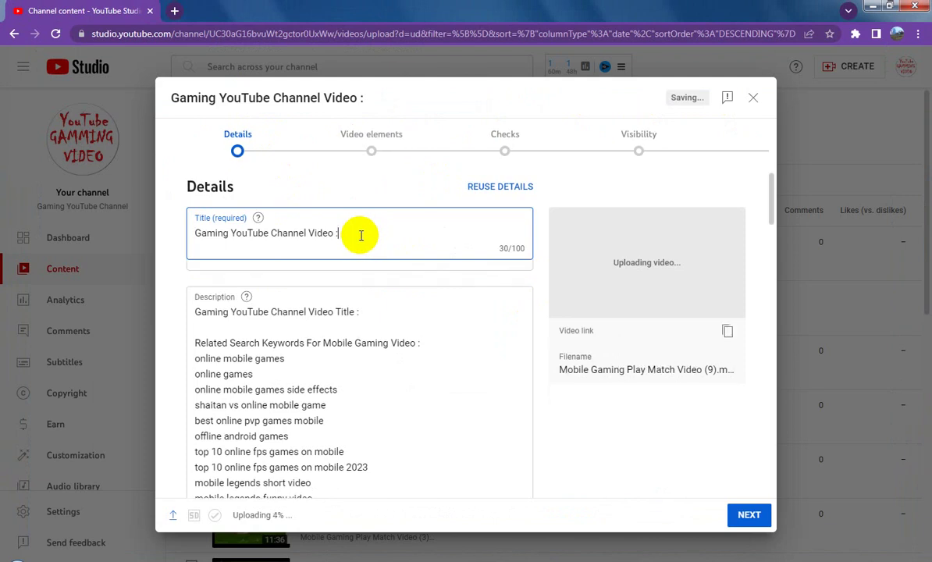
key(ctrl+v)
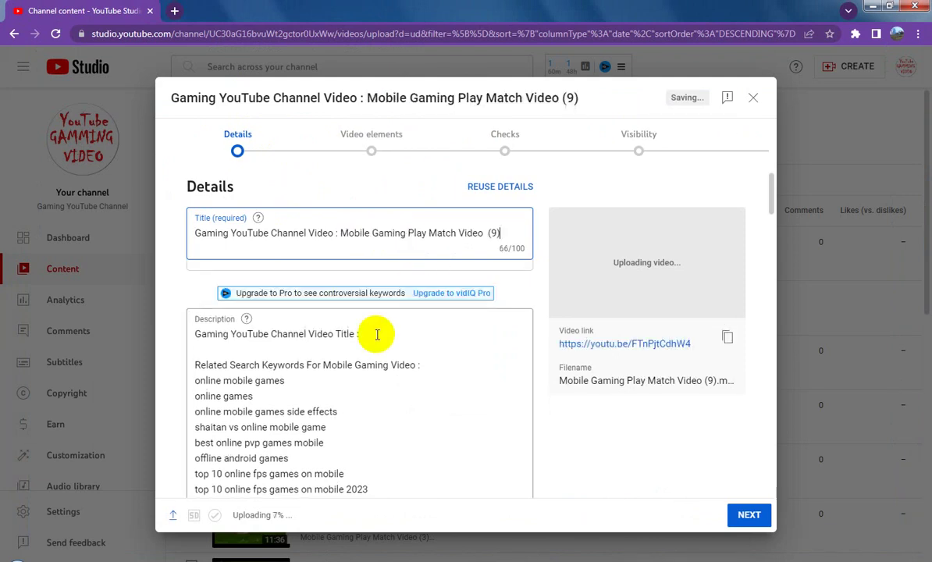
click(376, 335)
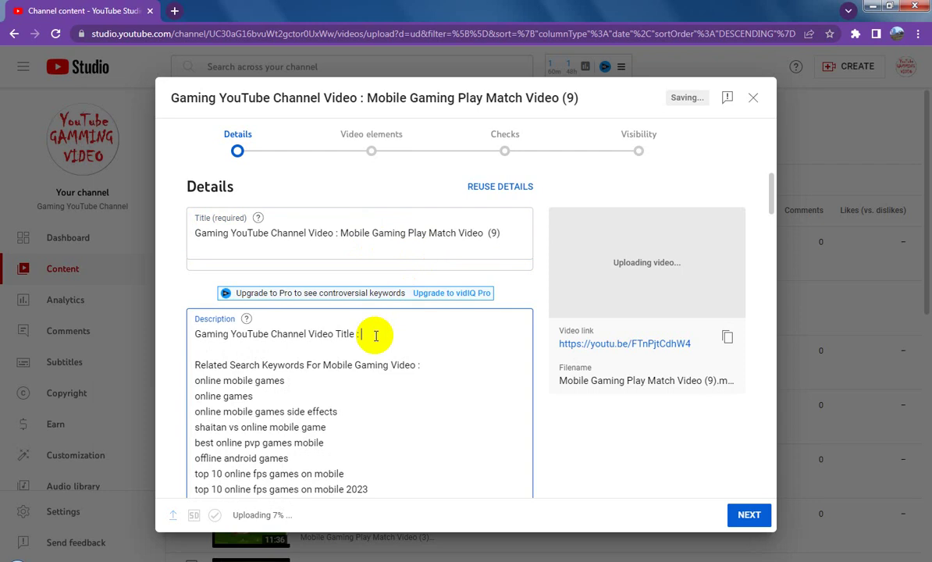
key(ctrl+v)
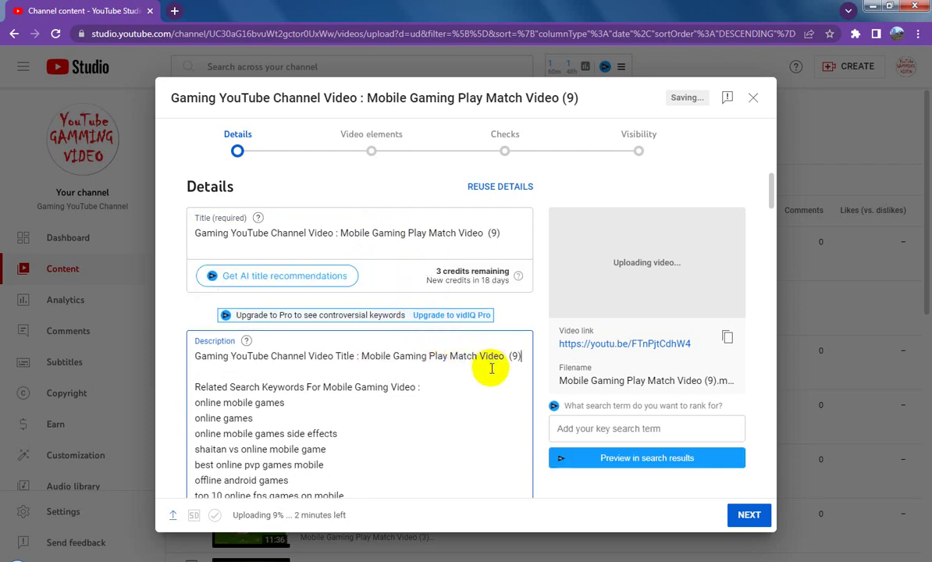
Add the Mobile Gaming Play Match Video (9) upload to the Gaming YouTube Channel Videos playlist.
scroll(550, 382, down, 3)
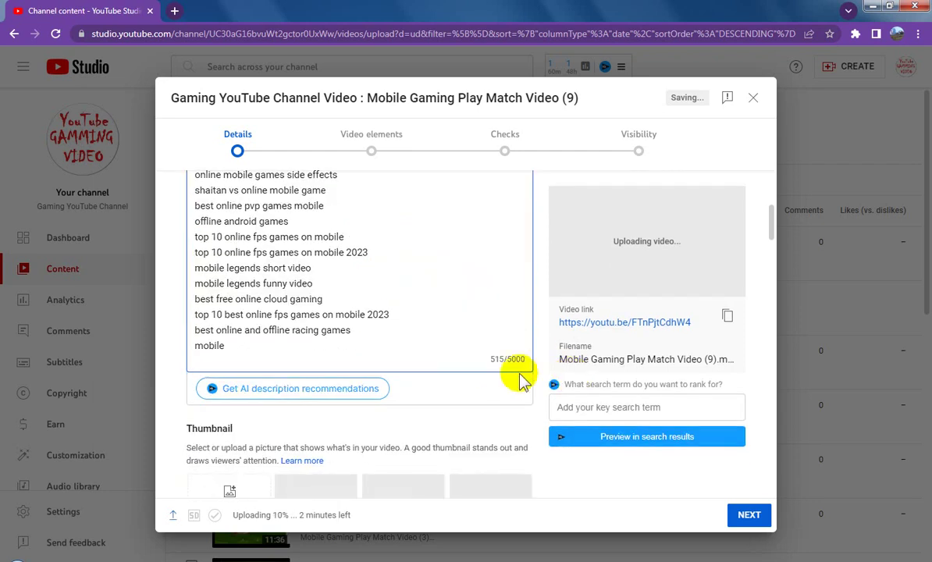
scroll(433, 383, down, 10)
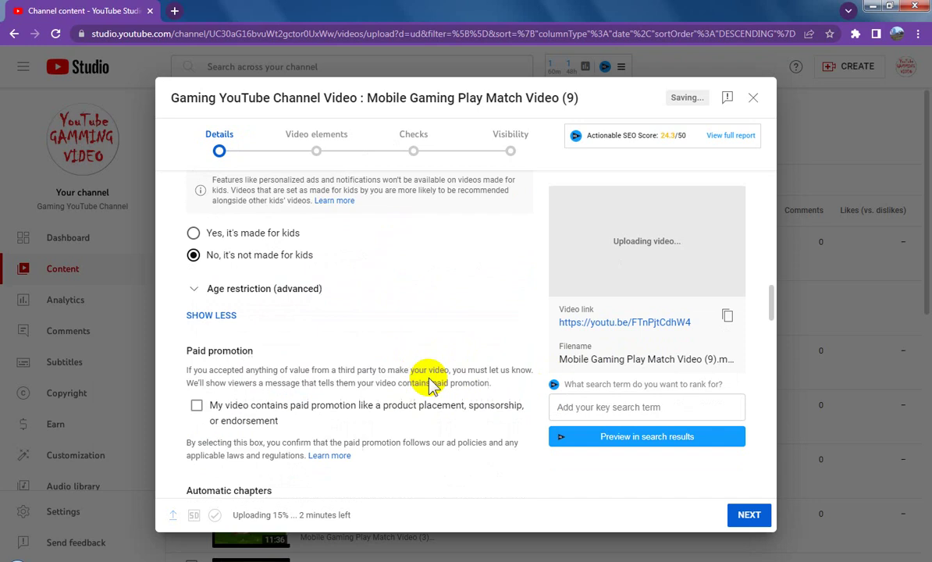
scroll(426, 381, up, 3)
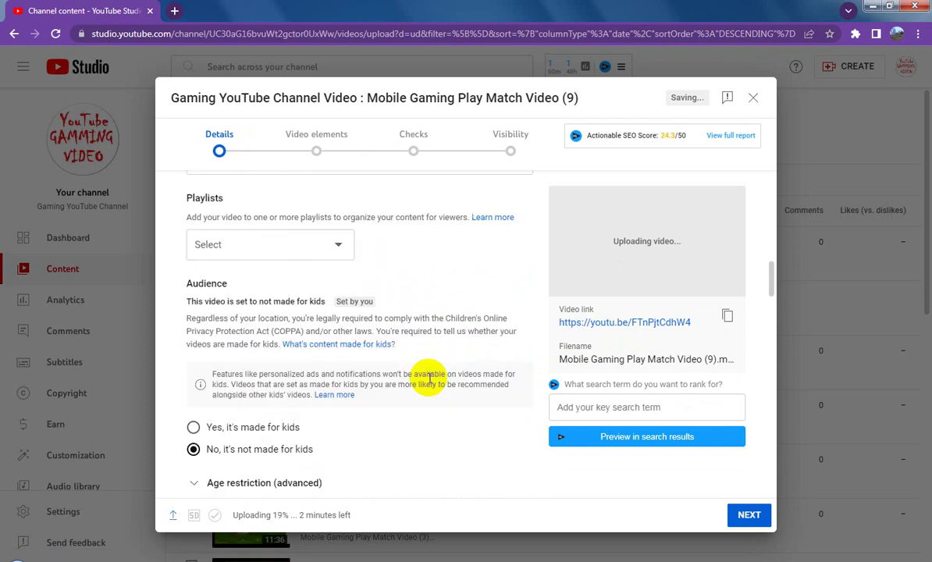
click(310, 250)
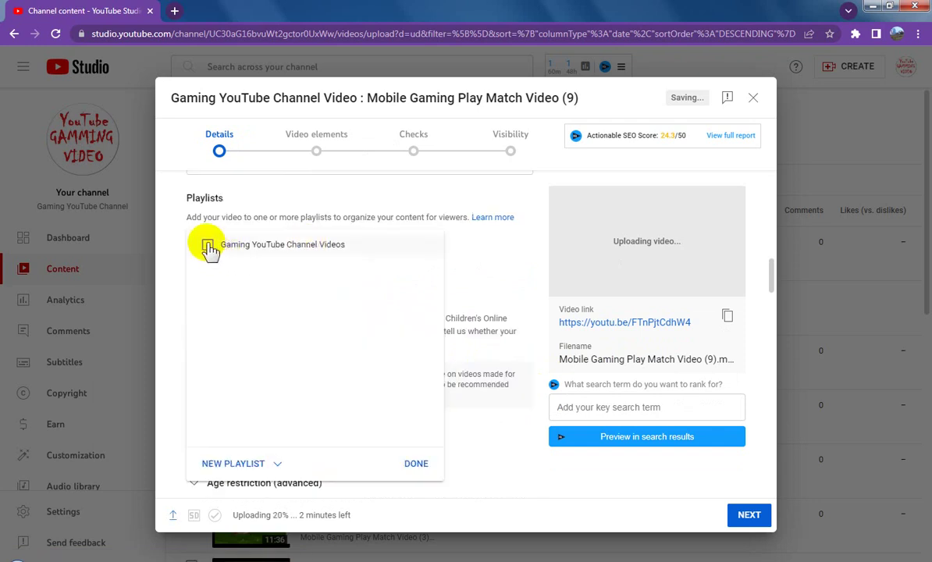
click(417, 461)
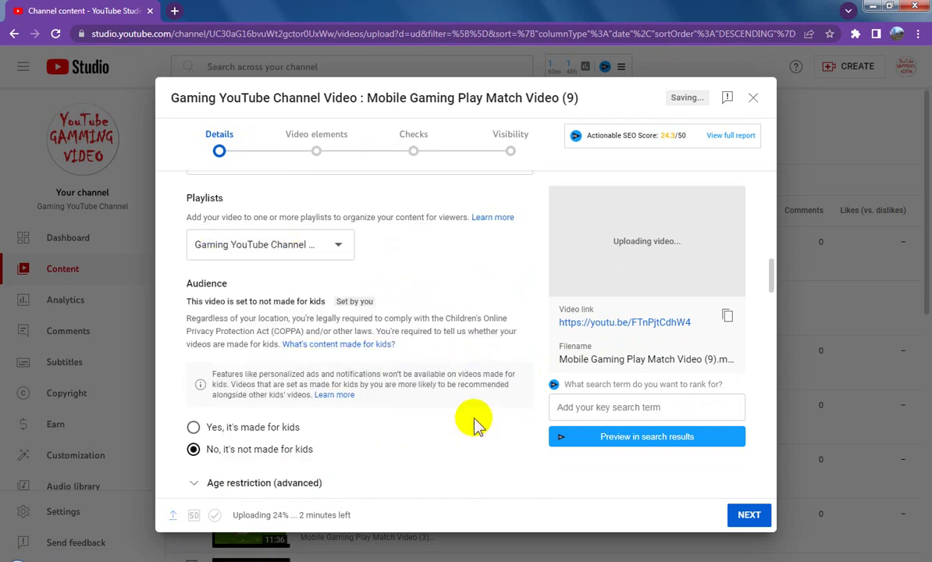
Add the copied name "Mobile Gaming Play Match Video (9)" as a tag after "android mobile gaming video".
scroll(474, 426, down, 3)
scroll(477, 425, down, 6)
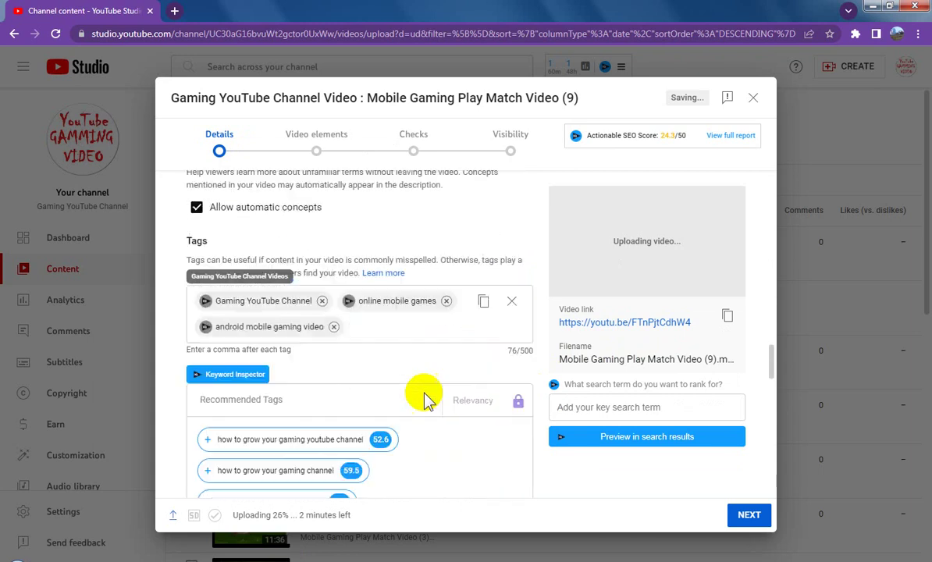
key(ctrl+v)
key(Return)
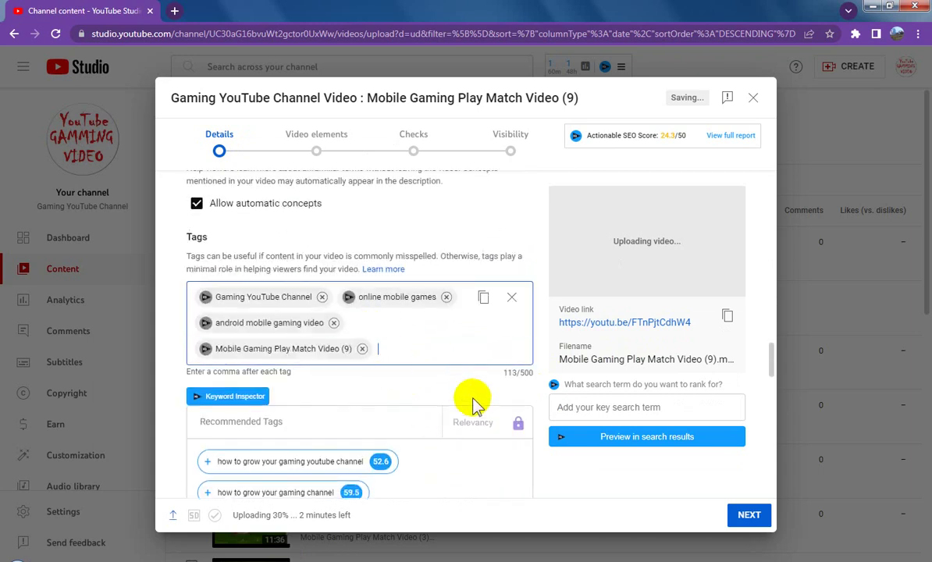
Set the Mobile Gaming Play Match Video (9) upload's recording date to Sep 13, 2023 and its video location to Mumbai, Maharashtra.
scroll(474, 402, down, 2)
scroll(478, 404, down, 3)
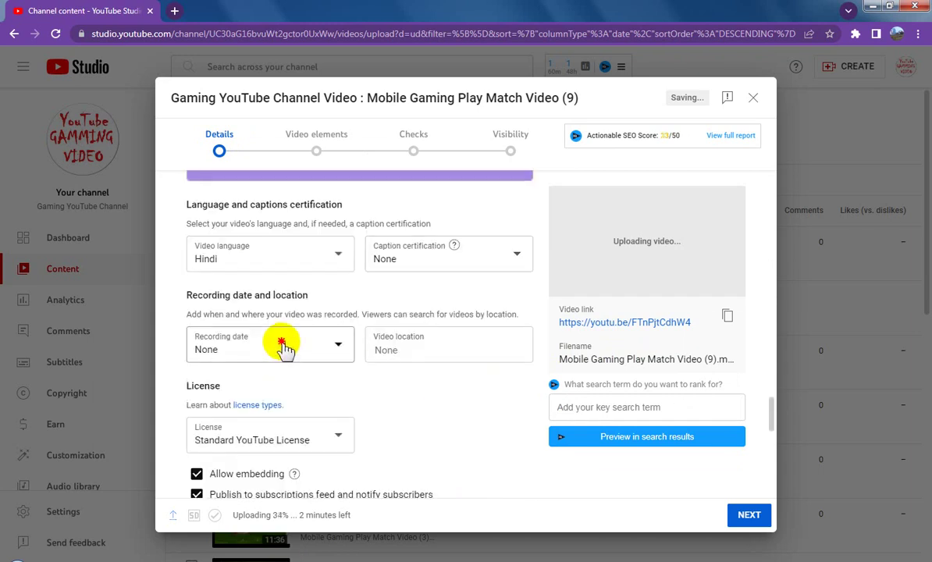
click(283, 348)
click(272, 273)
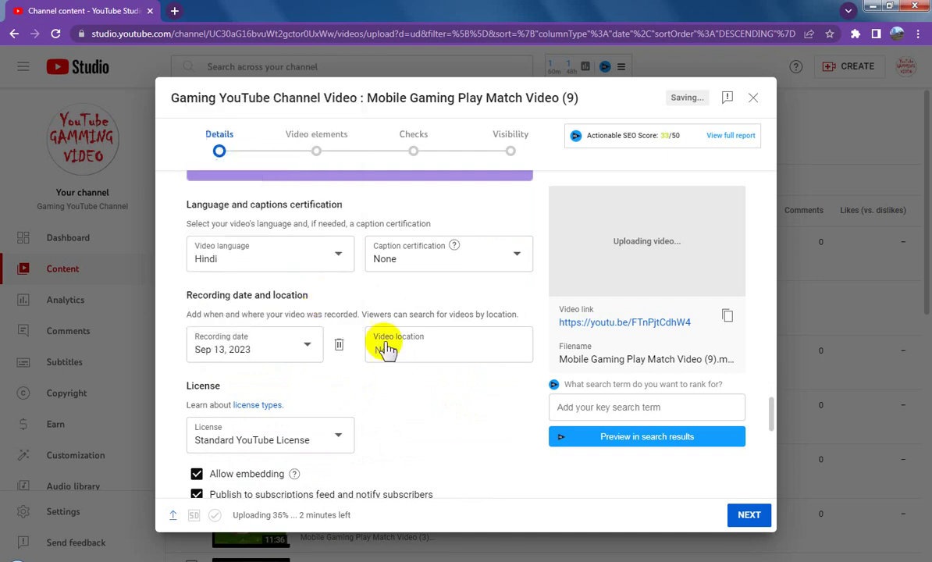
click(399, 349)
text(mu)
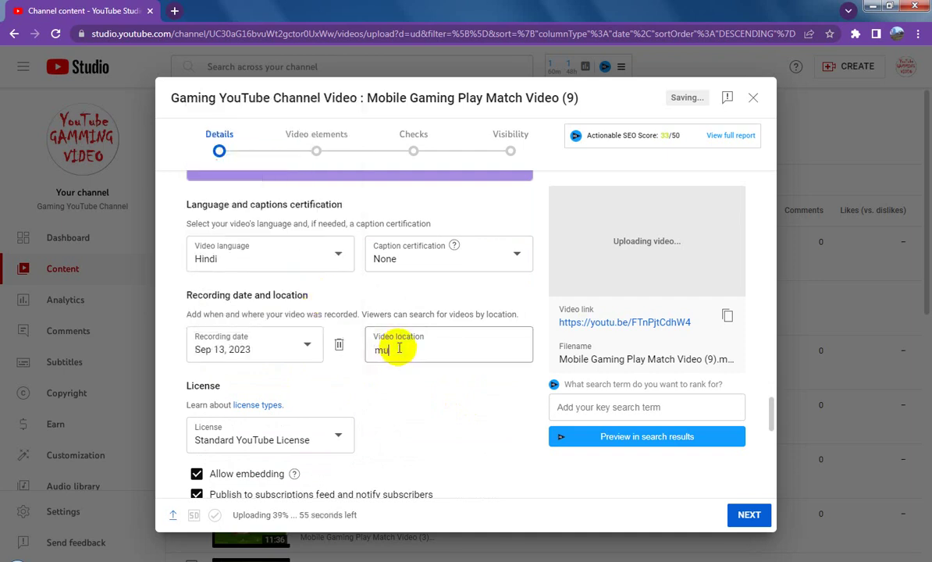
text(m)
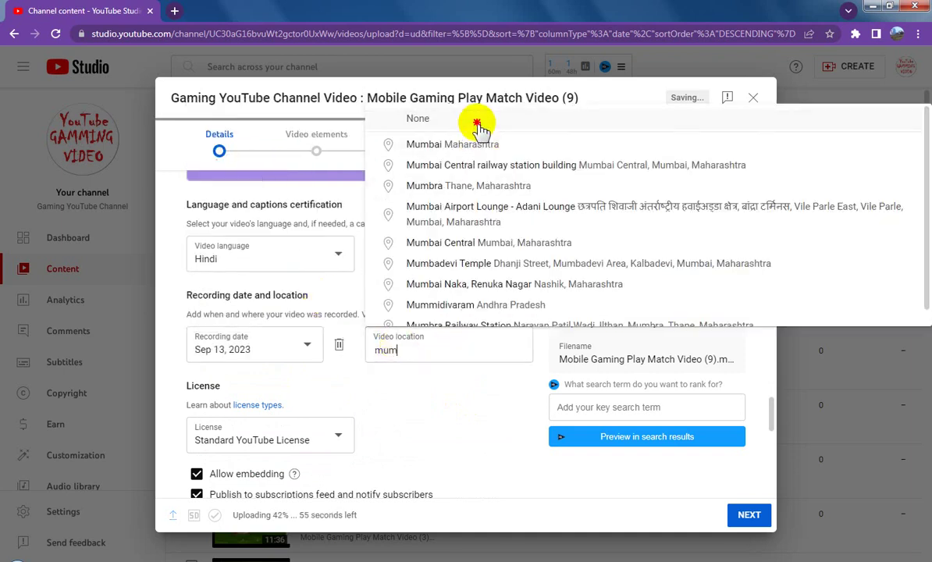
drag(474, 136, 475, 145)
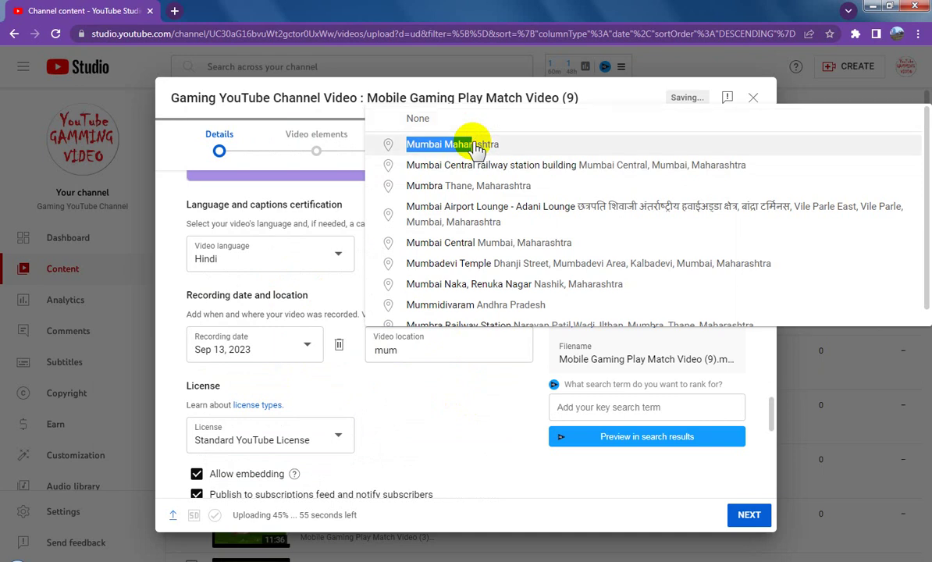
click(475, 145)
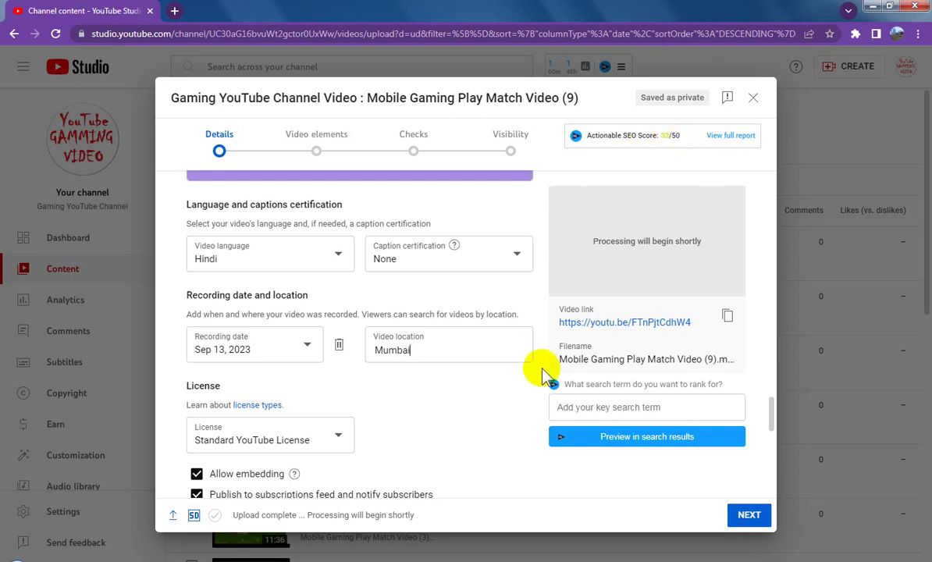
Add an end screen with one video, one playlist and one subscribe element, using the Gaming YouTube Channel Videos playlist, and save it.
click(756, 516)
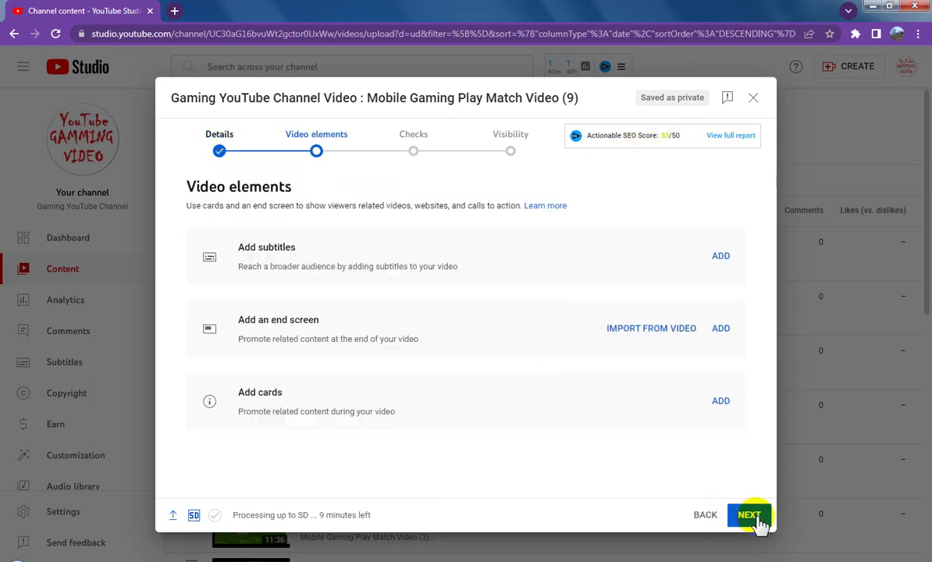
click(721, 331)
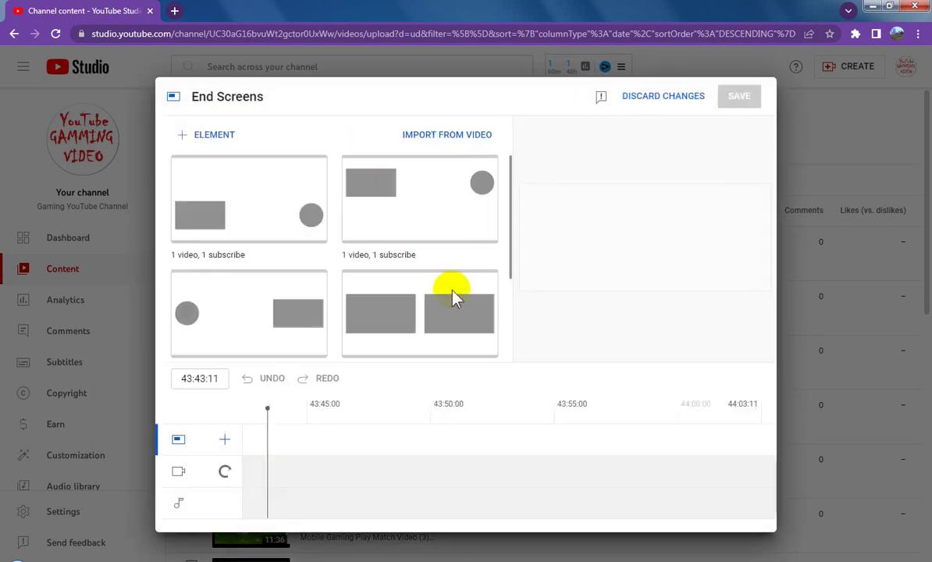
scroll(457, 297, down, 2)
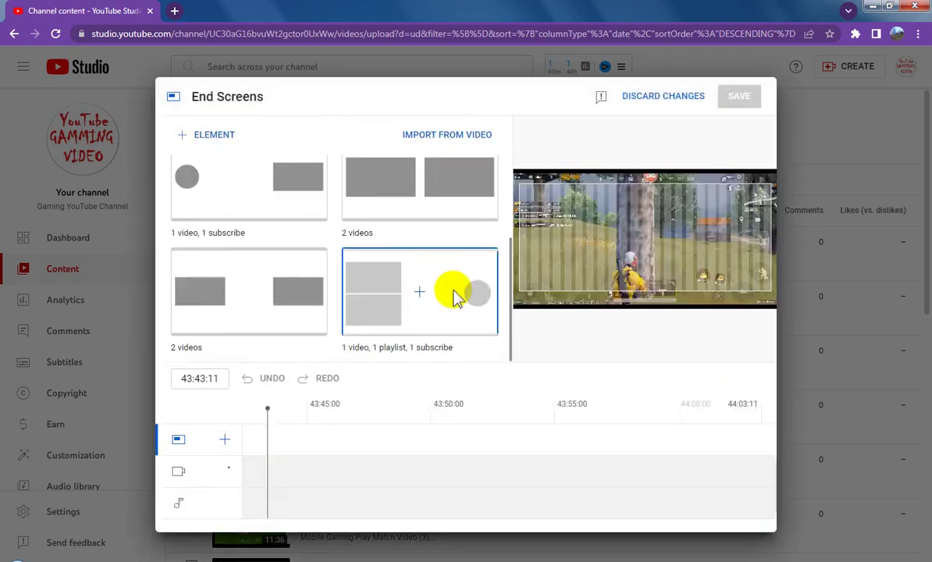
click(452, 292)
click(401, 439)
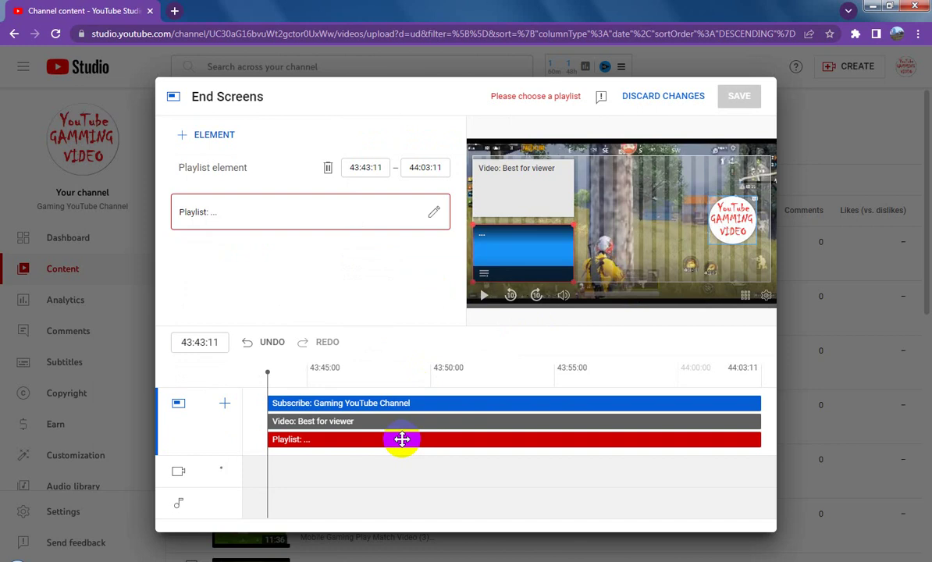
click(355, 225)
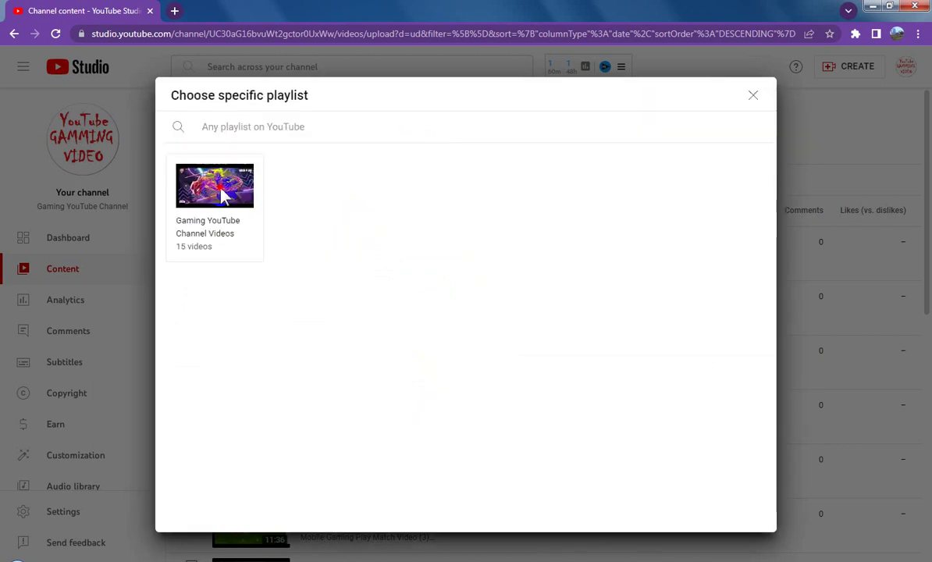
click(222, 193)
click(736, 99)
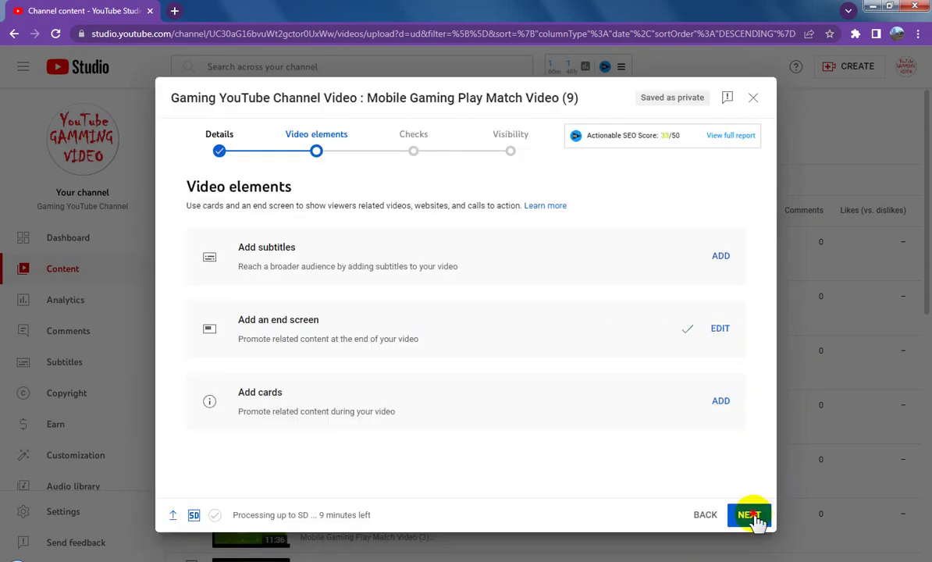
Publish the Mobile Gaming Play Match Video (9) upload with public visibility and dismiss the processing dialog.
click(751, 517)
click(751, 517)
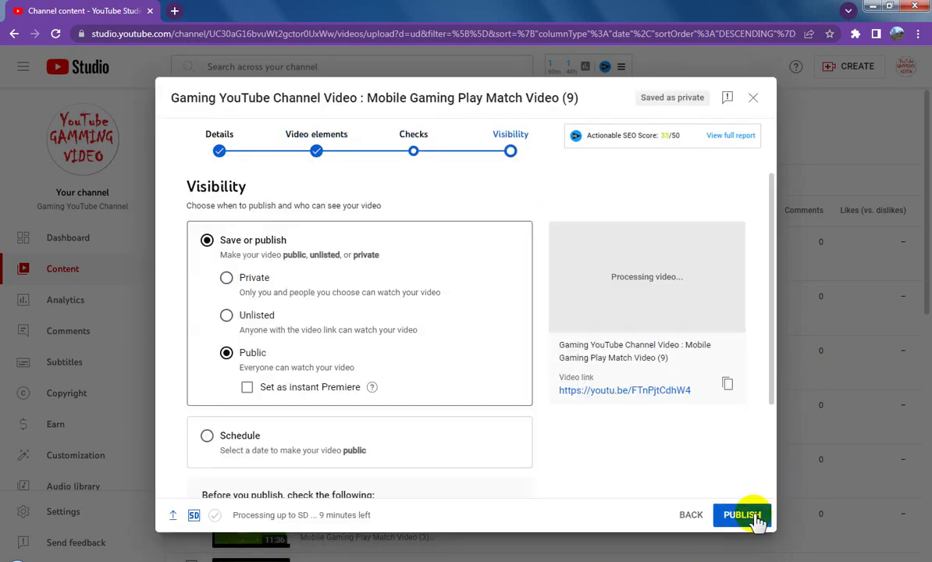
click(751, 516)
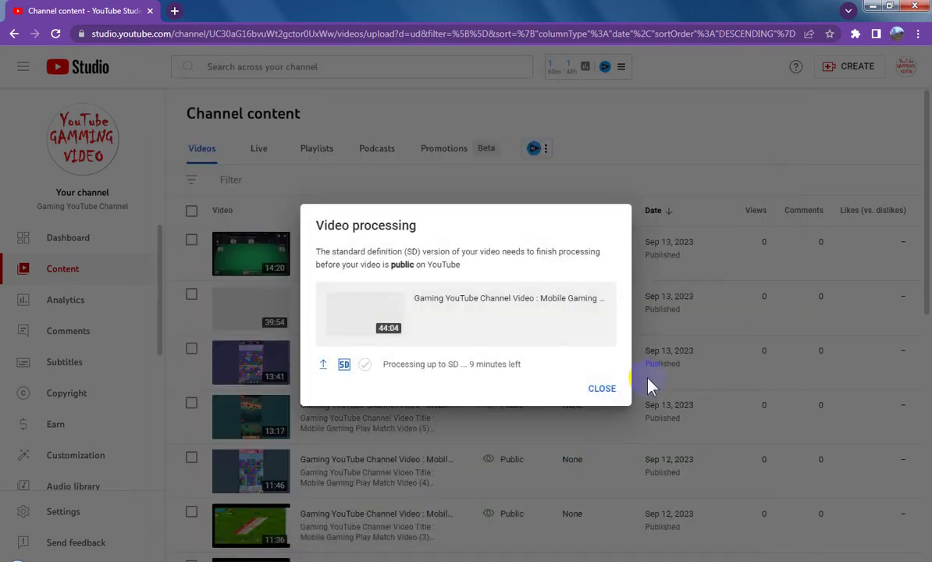
click(602, 388)
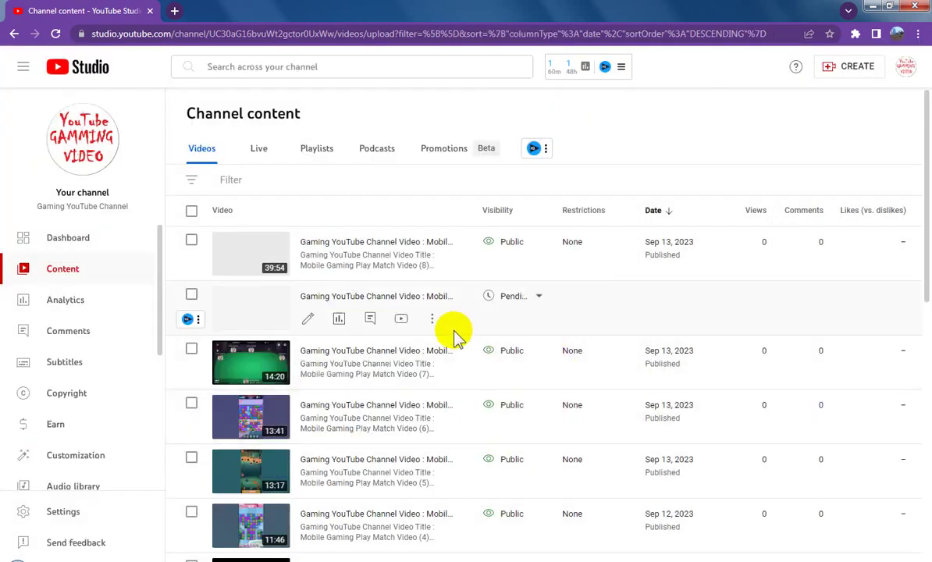
Start a new video upload and move Mobile Gaming Play Match Video (10).mp4 from the Videos folder into a new folder inside UP.
click(833, 70)
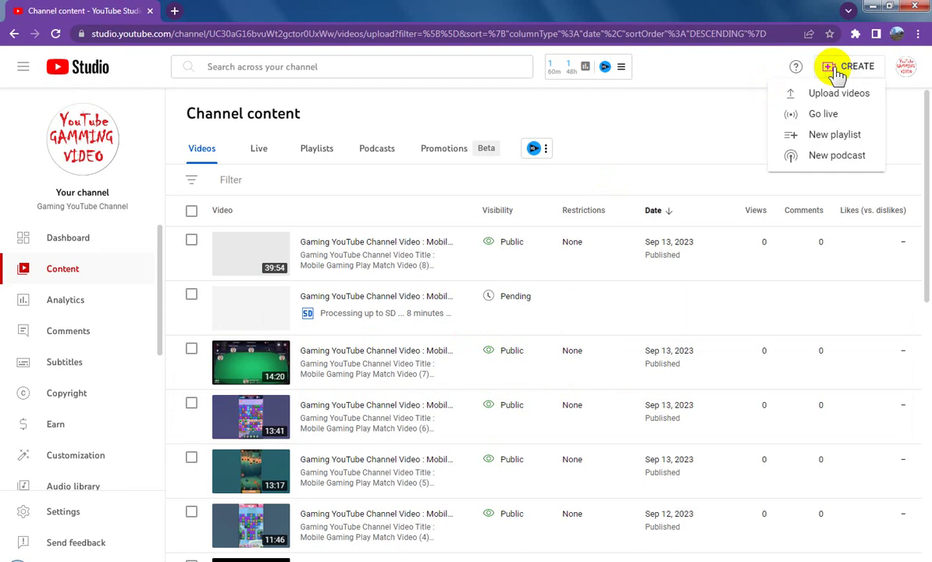
click(834, 94)
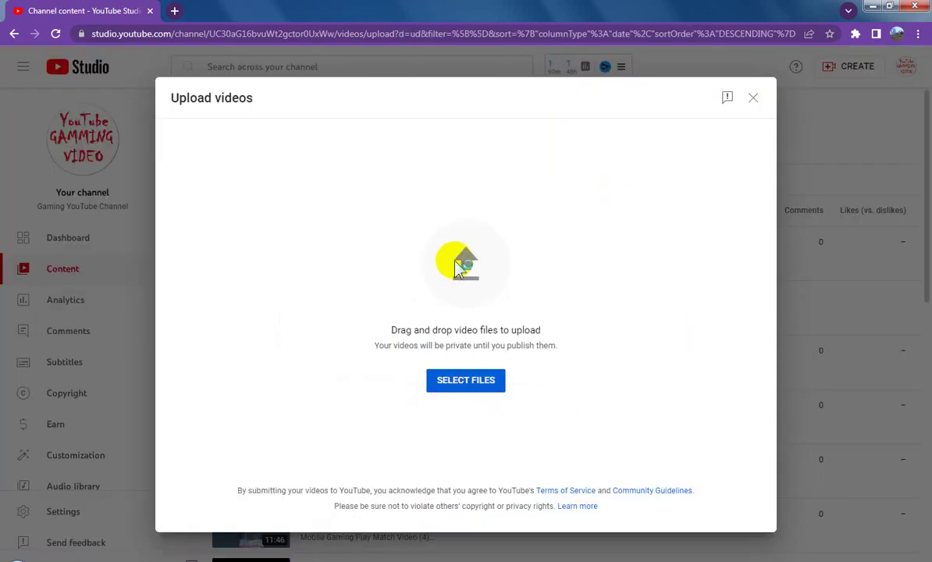
click(530, 269)
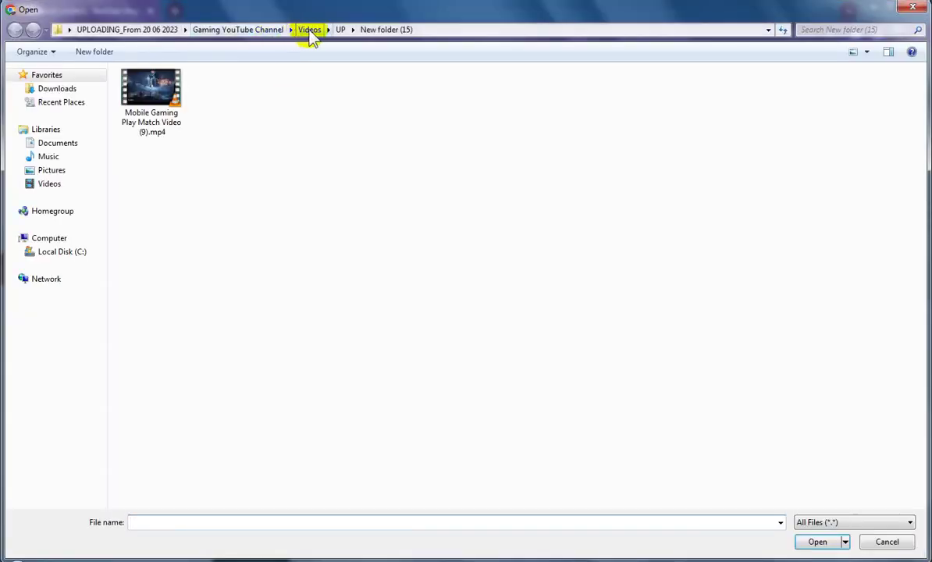
click(310, 31)
click(237, 103)
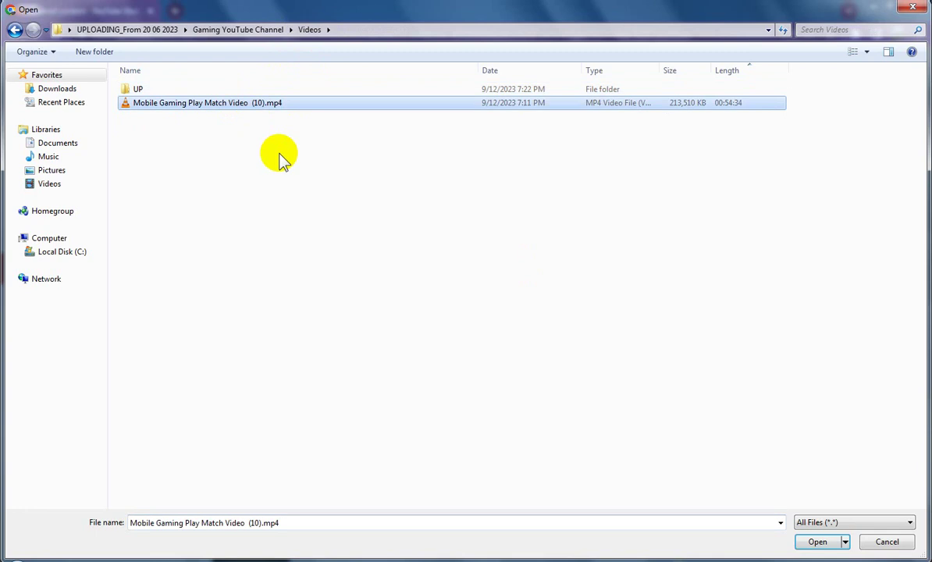
double_click(147, 88)
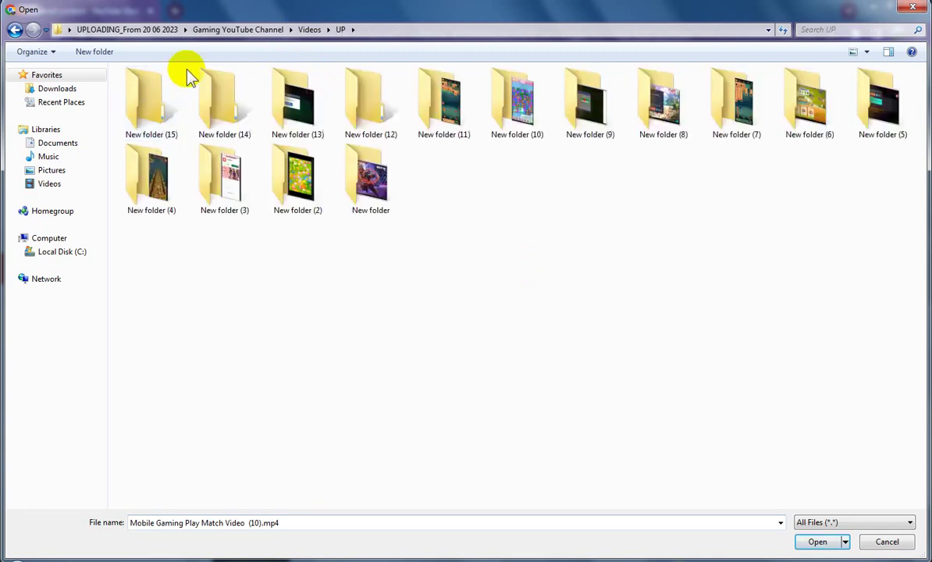
click(95, 51)
double_click(148, 94)
key(ctrl+v)
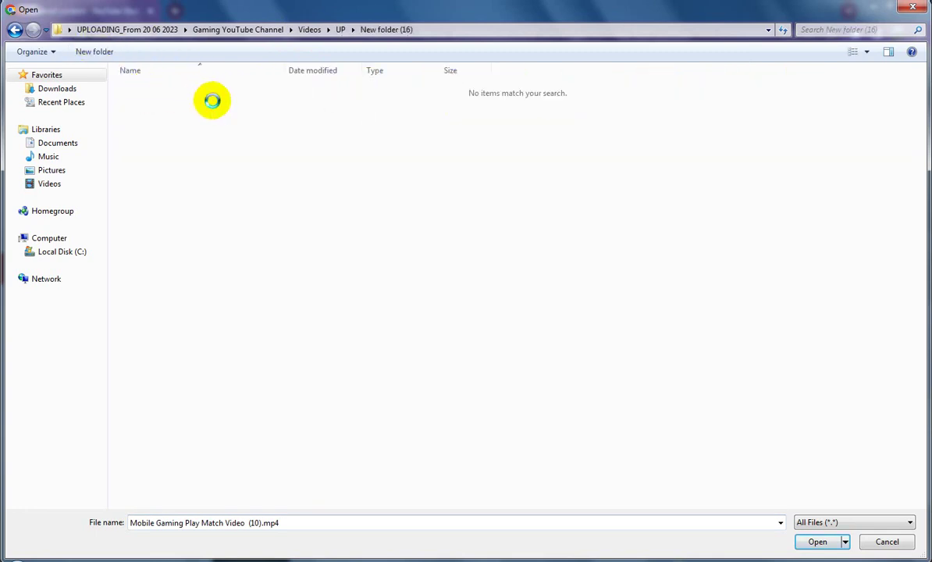
Copy the file's name without its extension and upload Mobile Gaming Play Match Video (10).mp4.
click(219, 106)
key(ctrl+c)
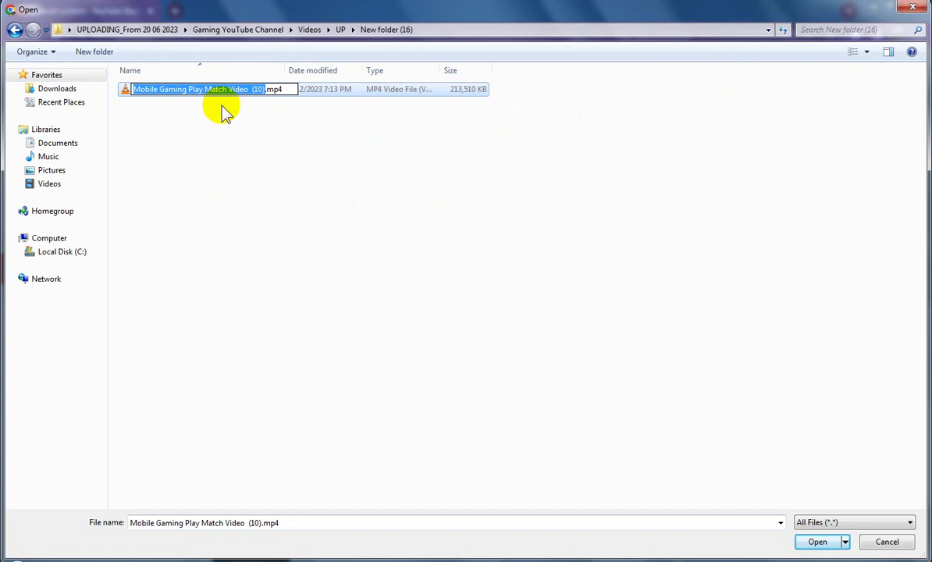
click(238, 104)
double_click(239, 92)
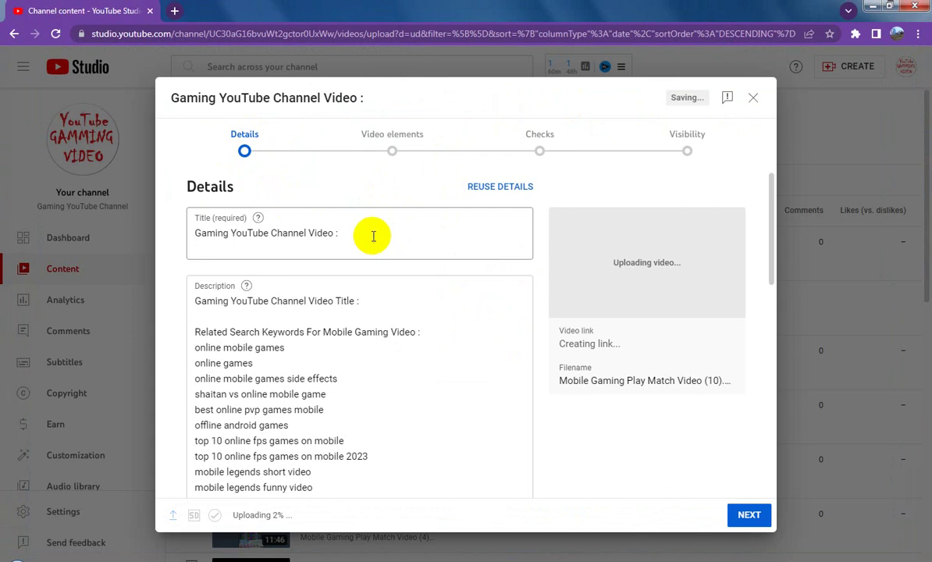
Append the copied name "Mobile Gaming Play Match Video (10)" to the video title and to the description's title line.
click(372, 236)
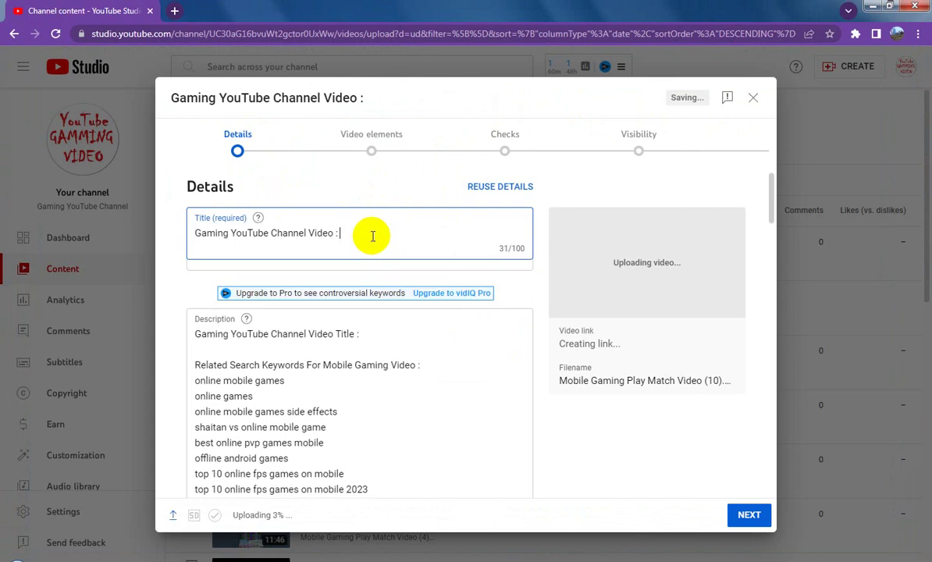
key(ctrl+v)
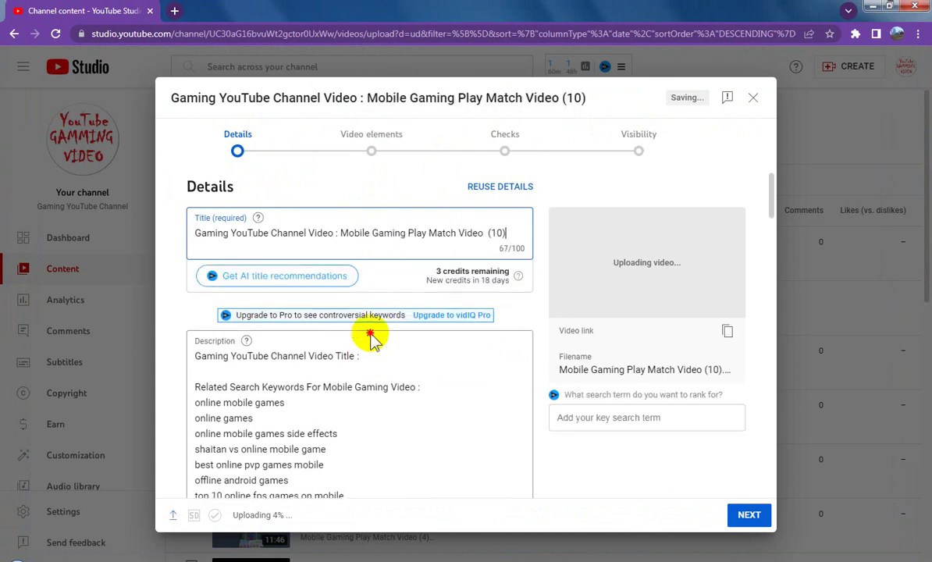
click(370, 356)
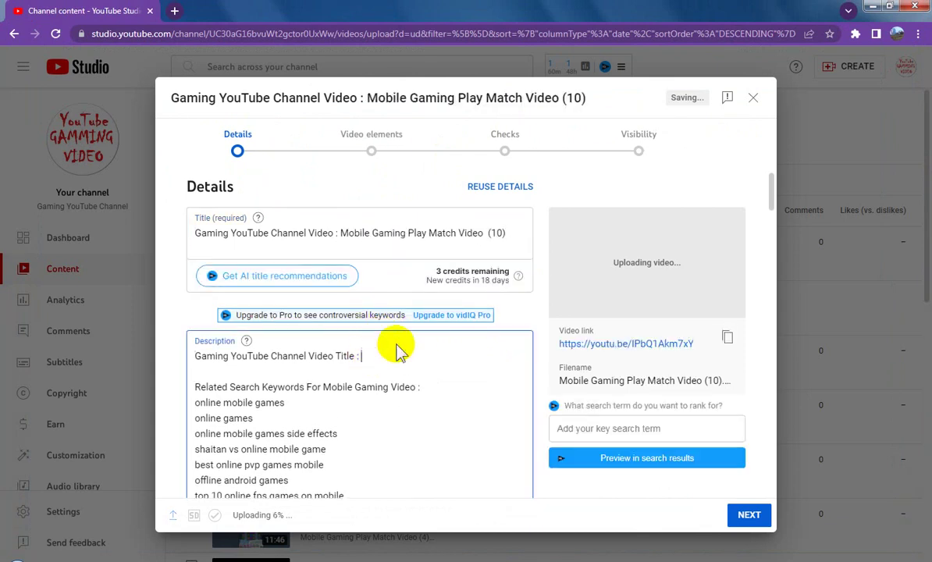
key(ctrl+v)
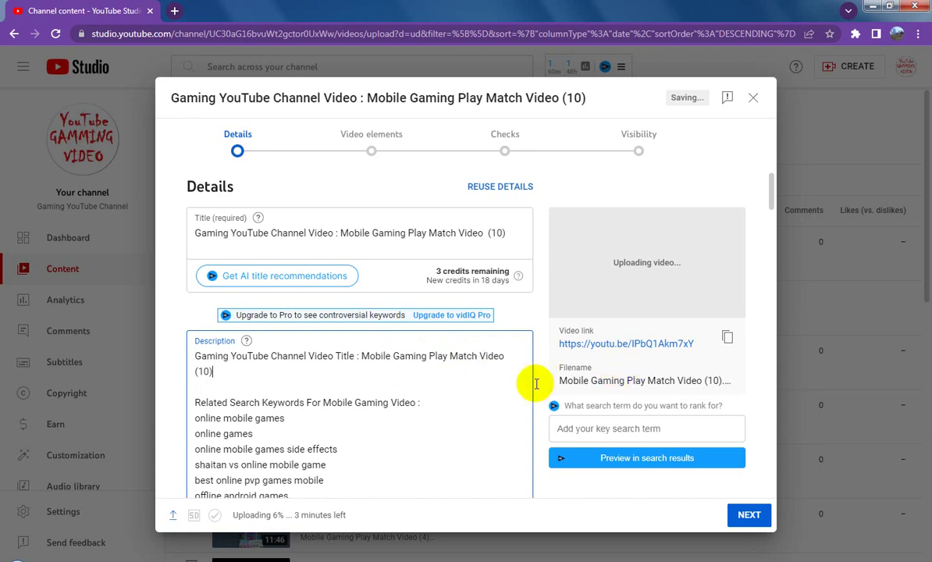
Add the Mobile Gaming Play Match Video (10) upload to the Gaming YouTube Channel Videos playlist.
scroll(484, 389, down, 10)
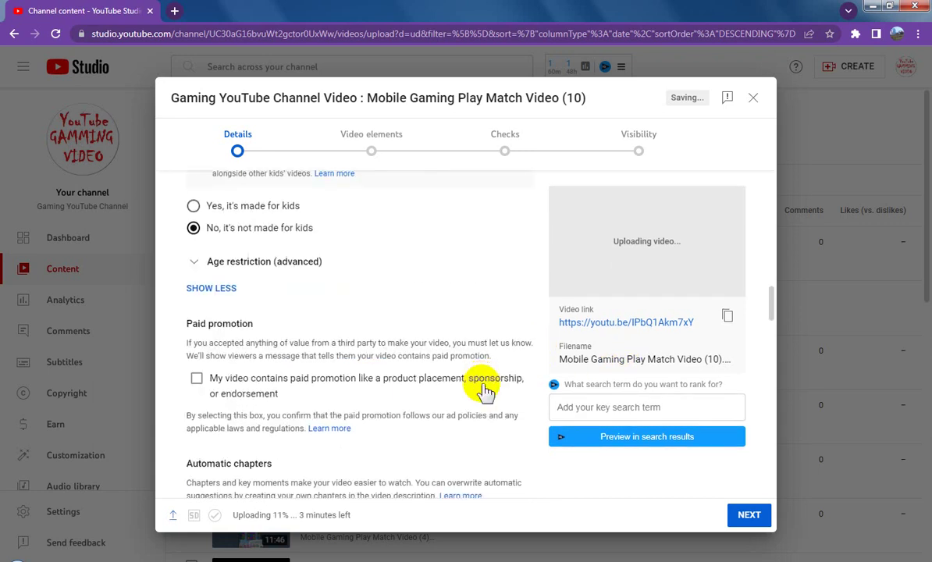
scroll(479, 391, up, 3)
scroll(443, 360, up, 2)
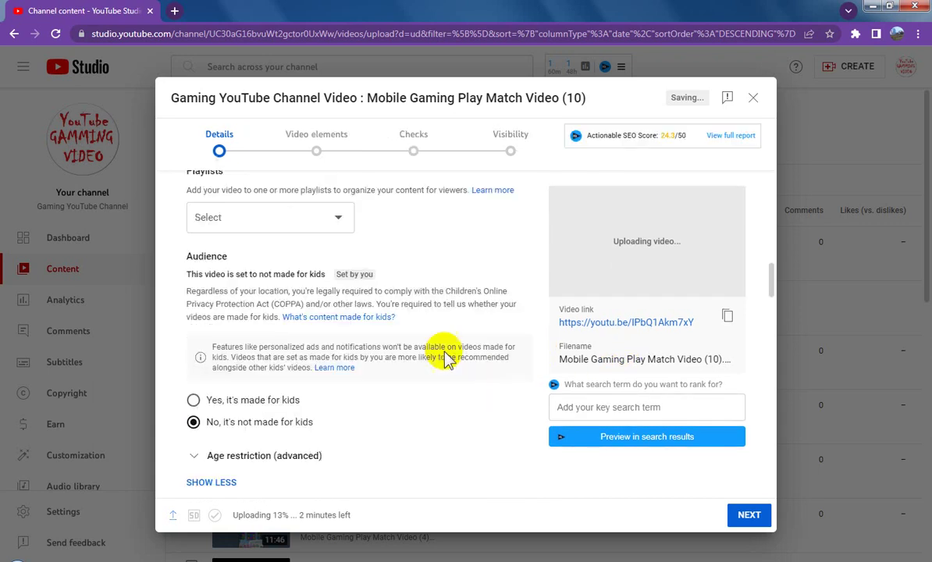
click(264, 218)
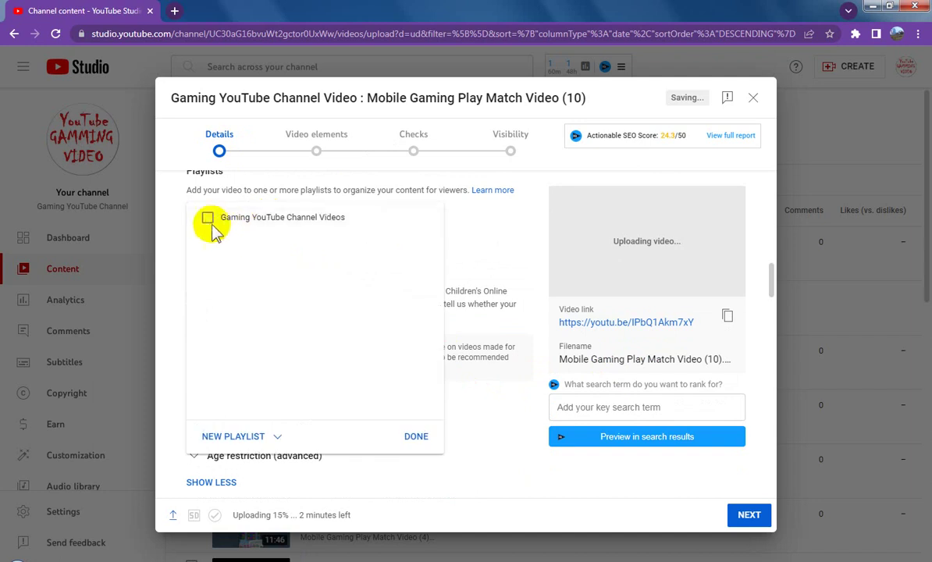
click(208, 217)
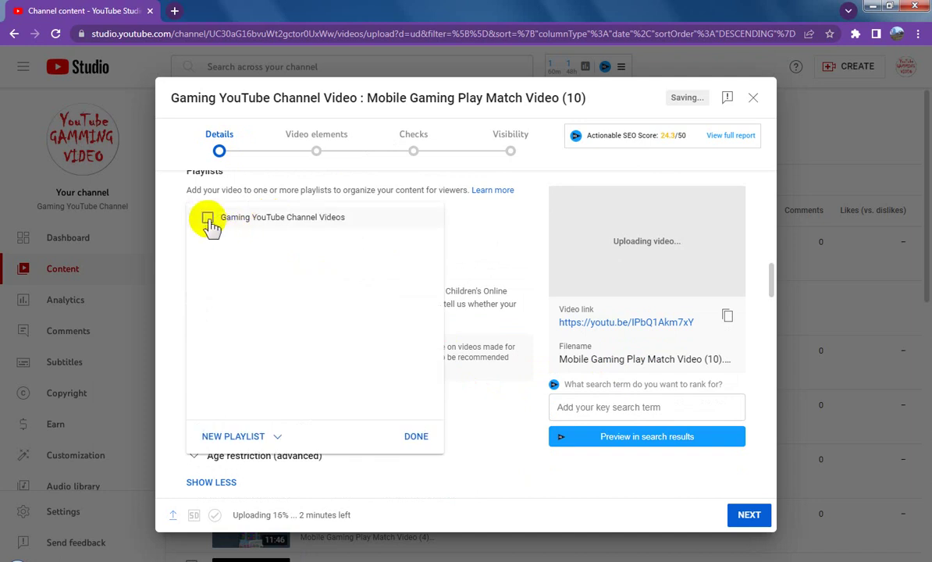
click(413, 436)
Add the copied name "Mobile Gaming Play Match Video (10)" as a tag after "android mobile gaming video".
scroll(447, 384, down, 10)
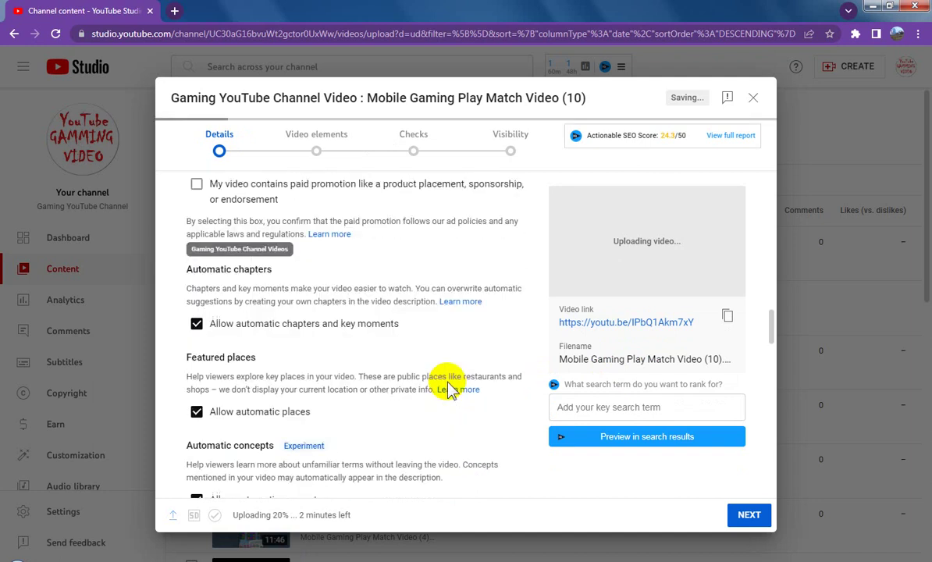
scroll(447, 384, down, 3)
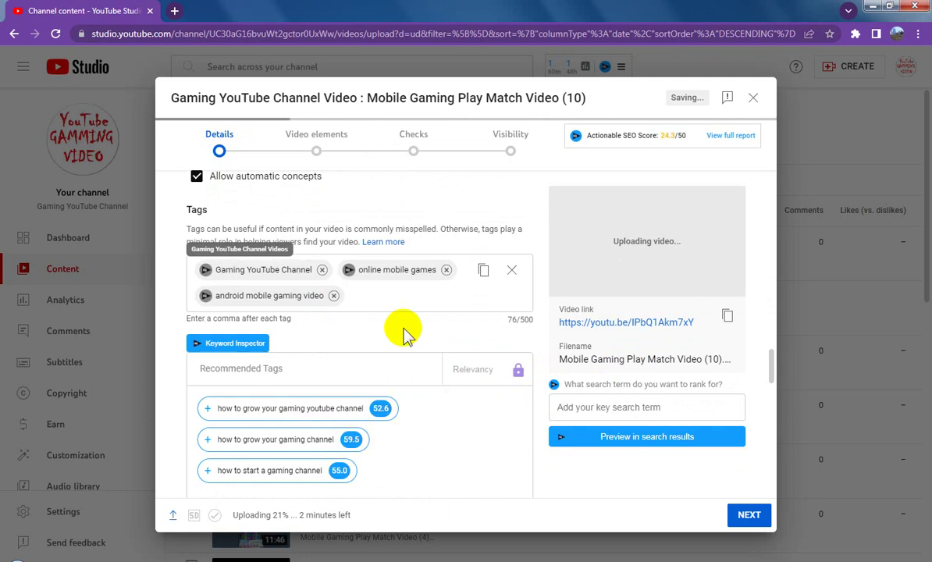
click(406, 296)
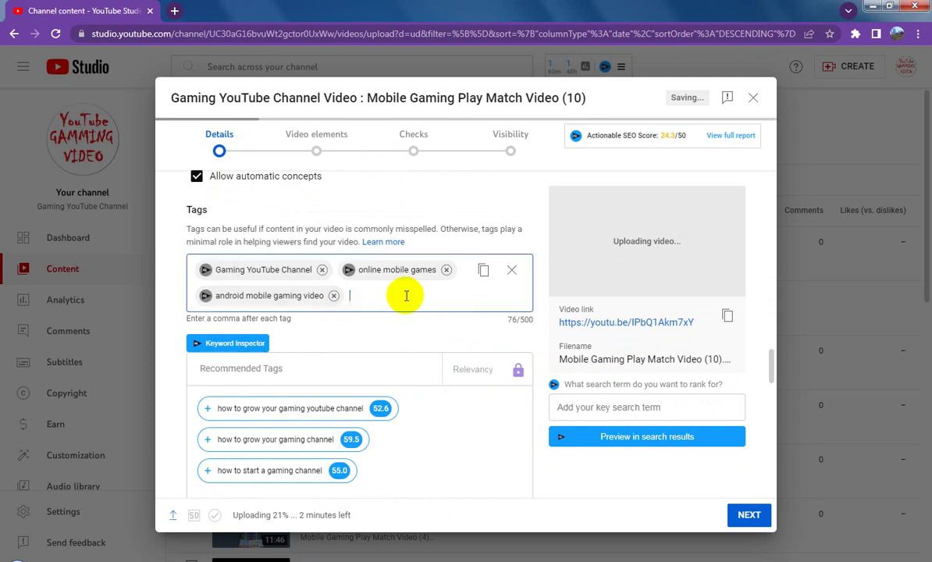
key(ctrl+v)
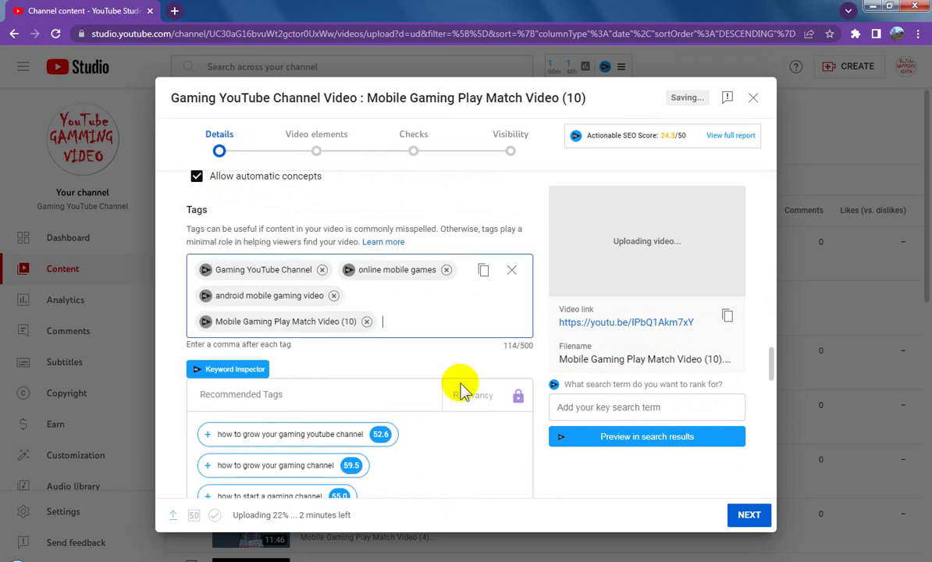
Set the Mobile Gaming Play Match Video (10) upload's recording date to Sep 13, 2023 and its video location to Mumbai, Maharashtra.
scroll(460, 383, down, 3)
scroll(488, 387, down, 3)
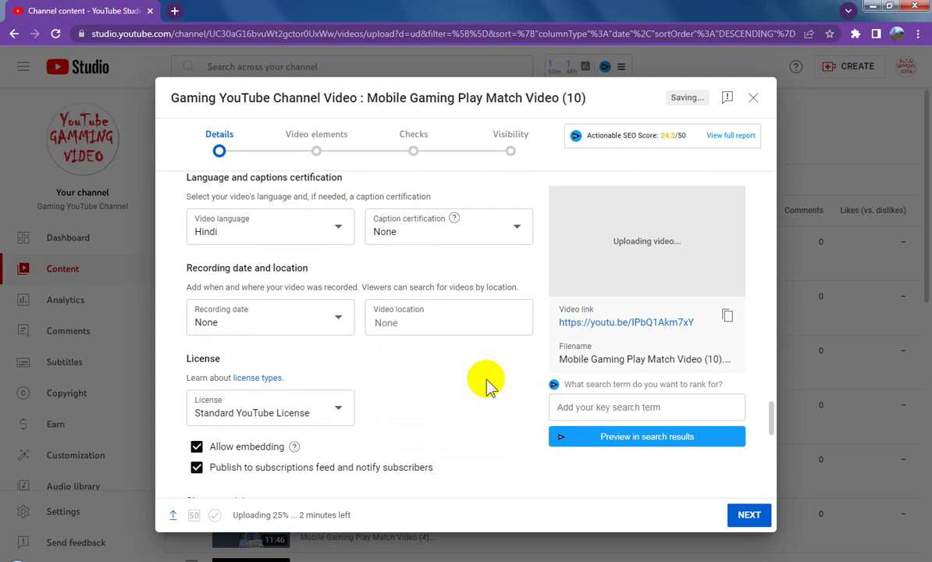
click(313, 323)
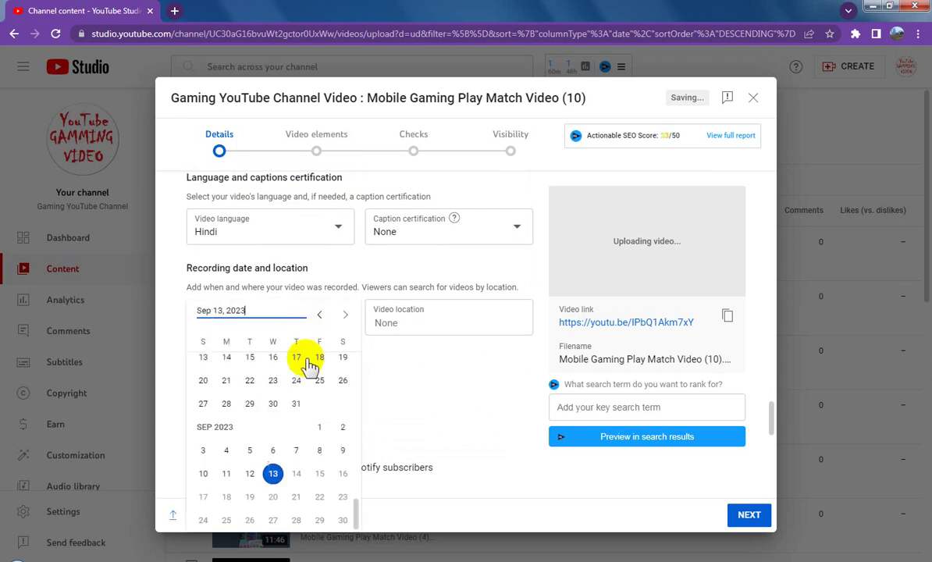
click(273, 475)
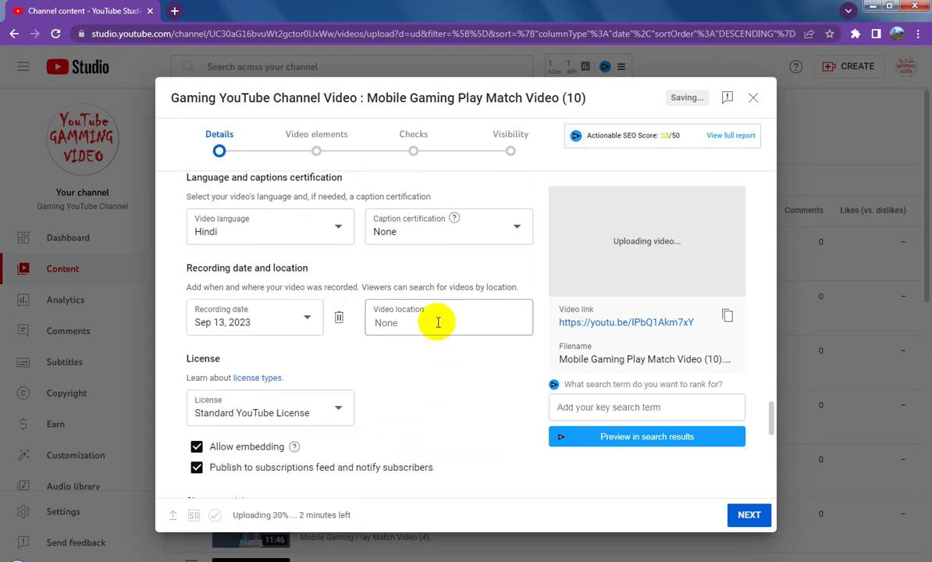
click(437, 322)
text(mum)
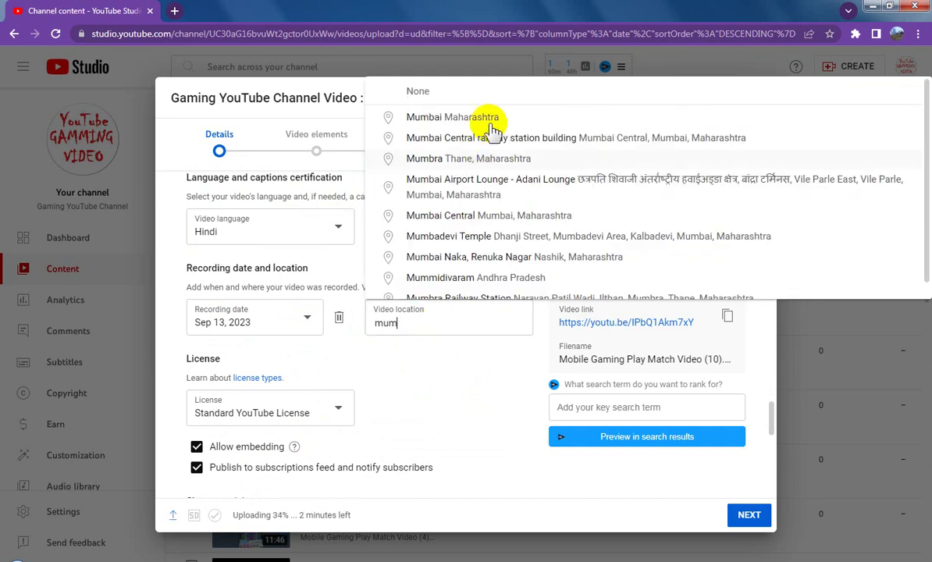
click(493, 124)
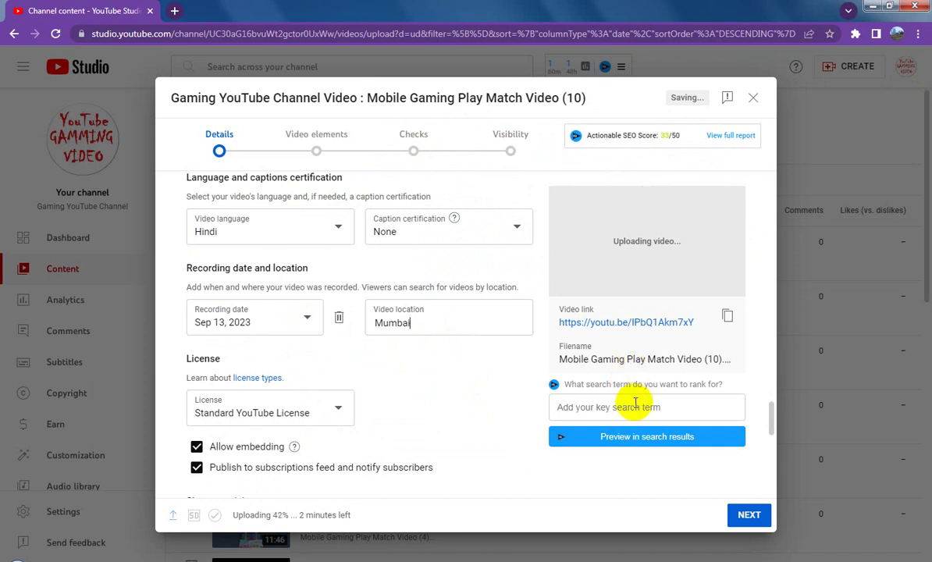
click(406, 316)
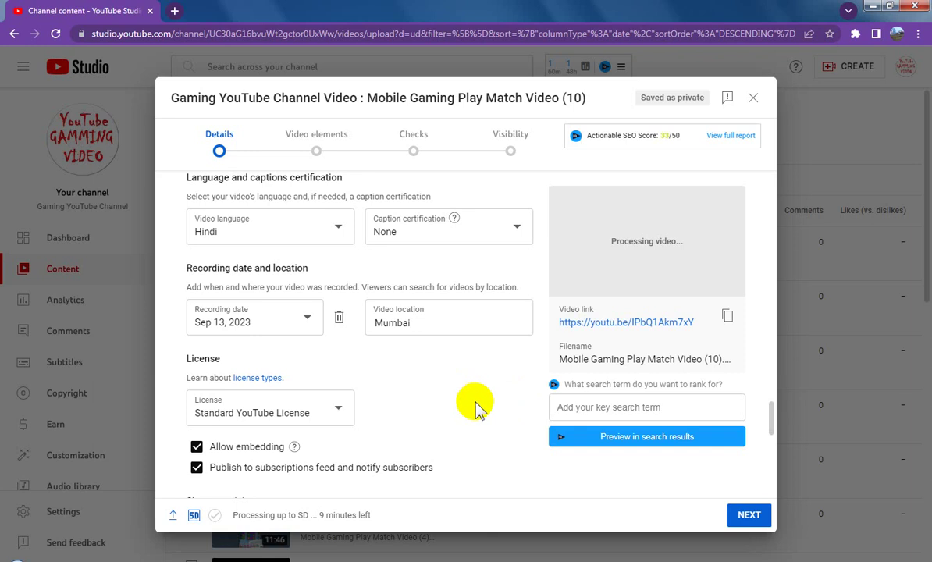
Add an end screen with one video, one playlist and one subscribe element, using the Gaming YouTube Channel Videos playlist, and save it.
click(748, 517)
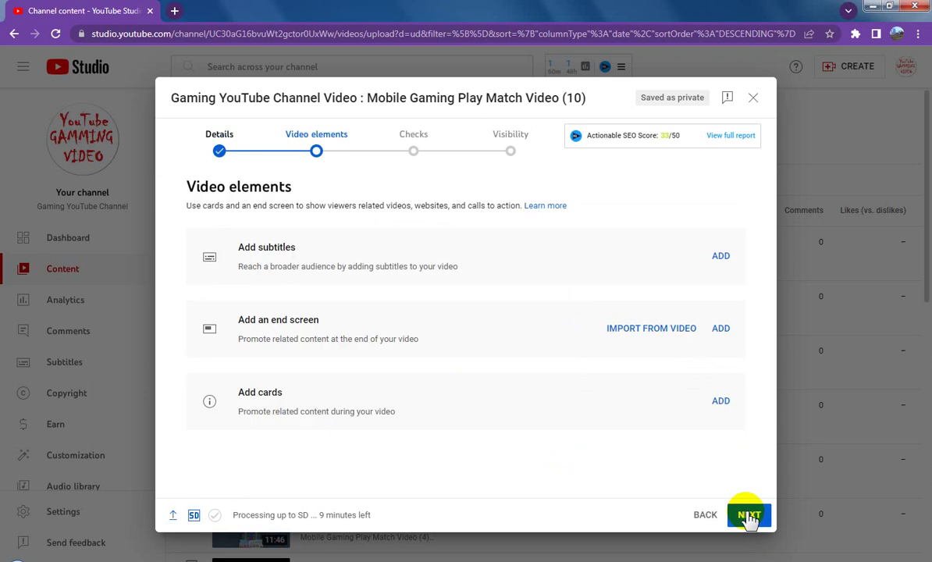
click(722, 328)
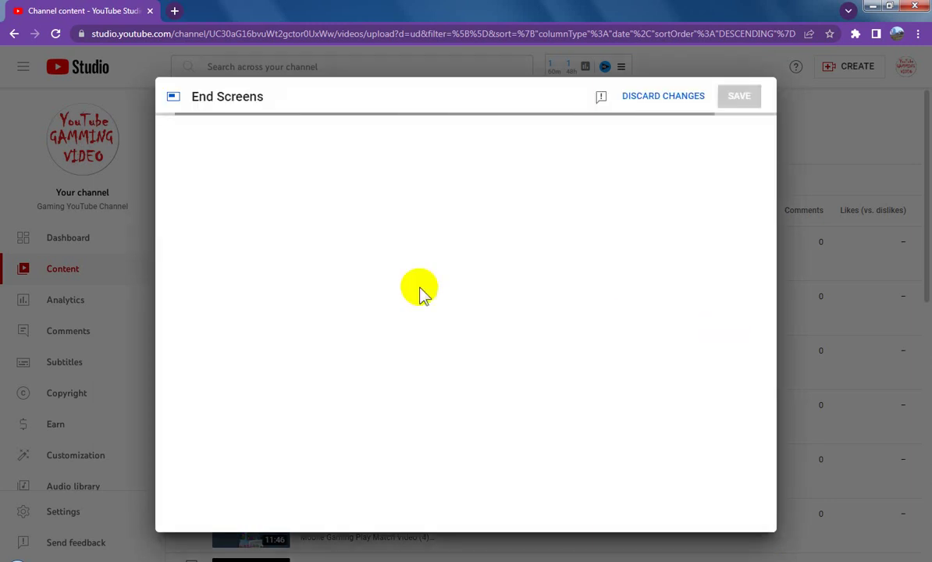
scroll(449, 316, down, 2)
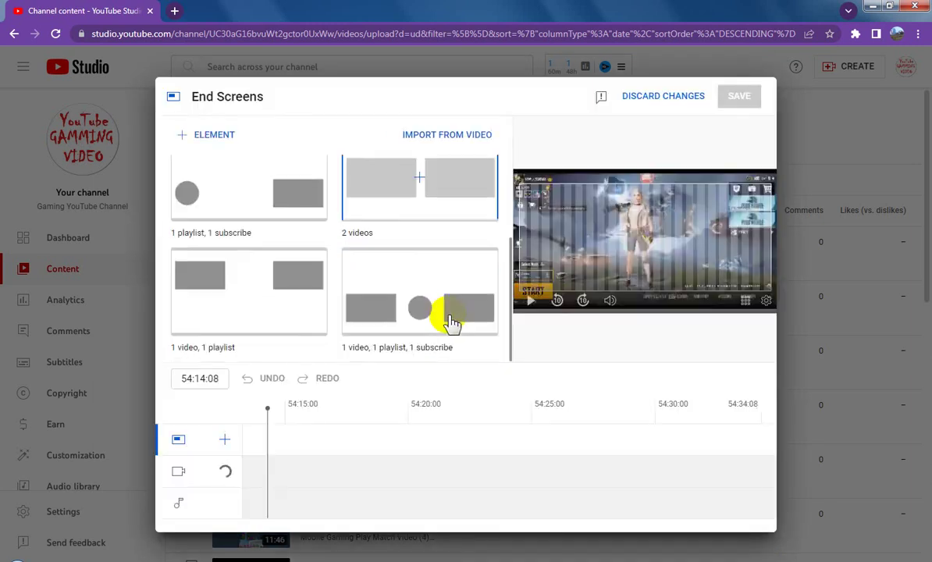
click(470, 303)
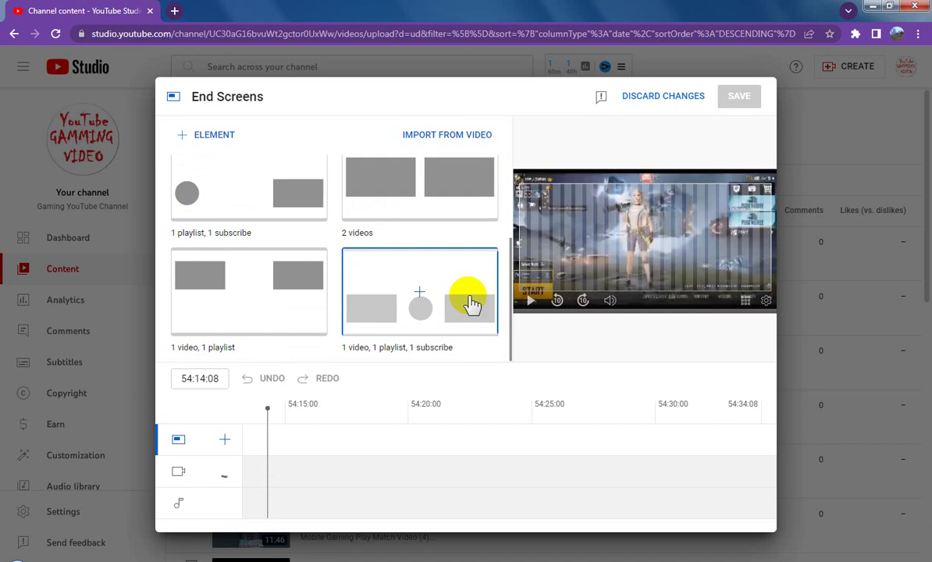
click(350, 438)
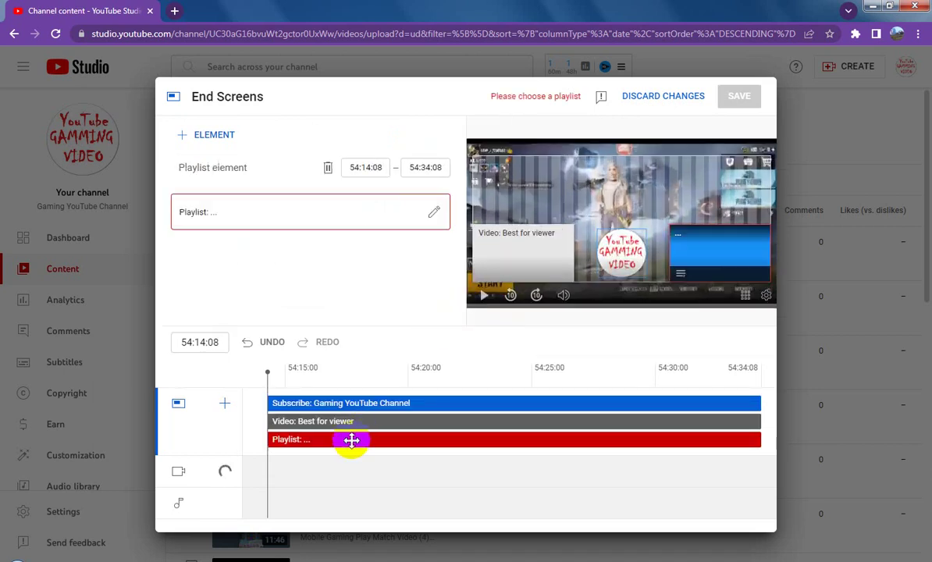
click(334, 224)
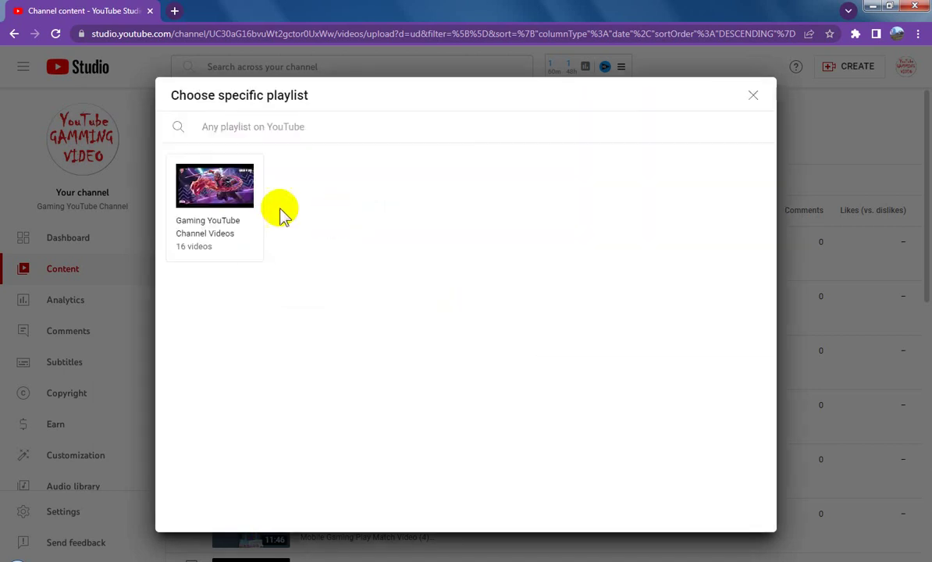
click(207, 201)
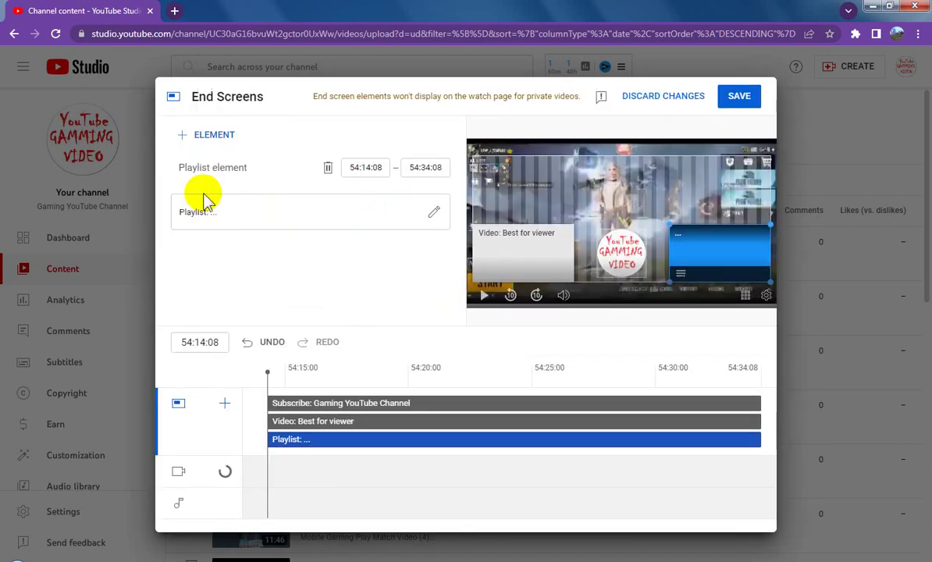
click(739, 98)
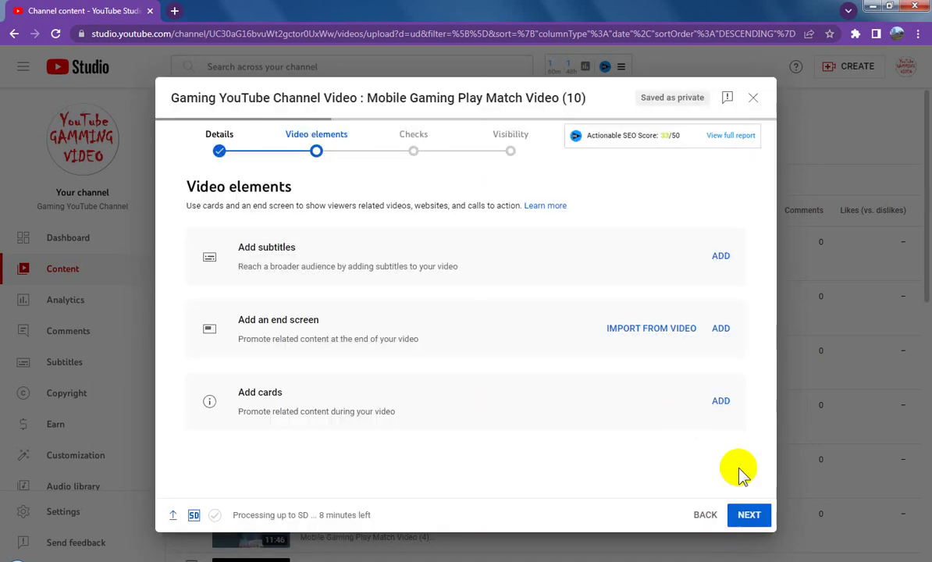
Publish the Mobile Gaming Play Match Video (10) upload as Public and dismiss the processing notice.
click(752, 514)
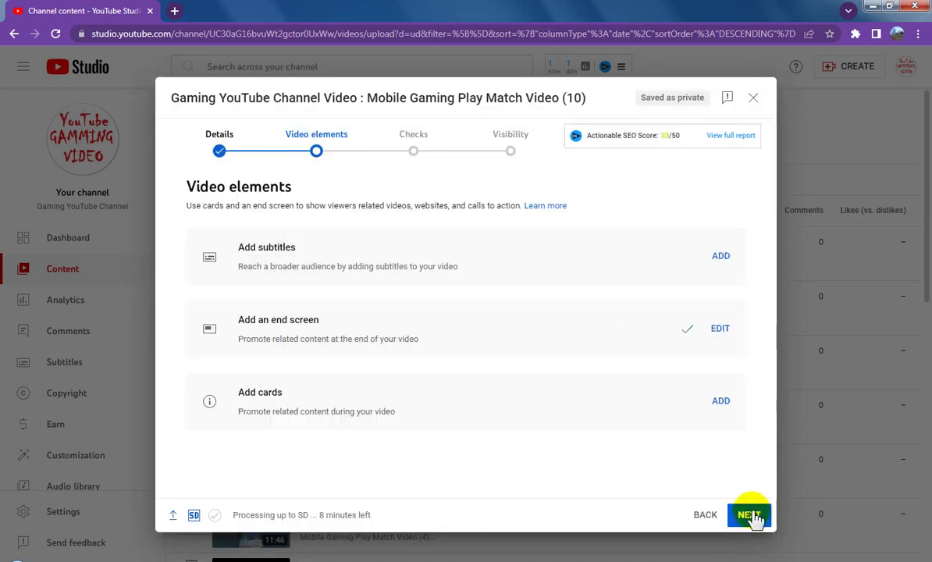
click(749, 515)
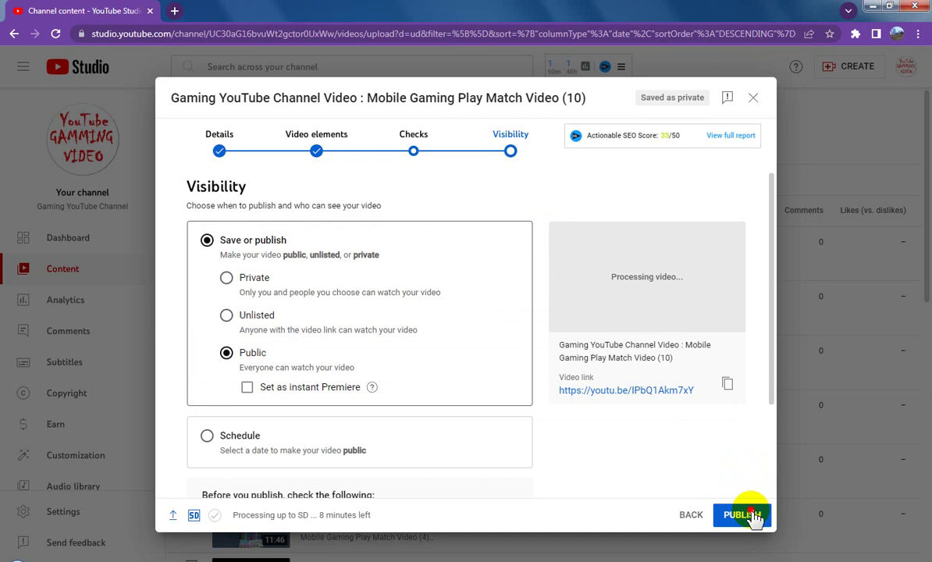
click(748, 515)
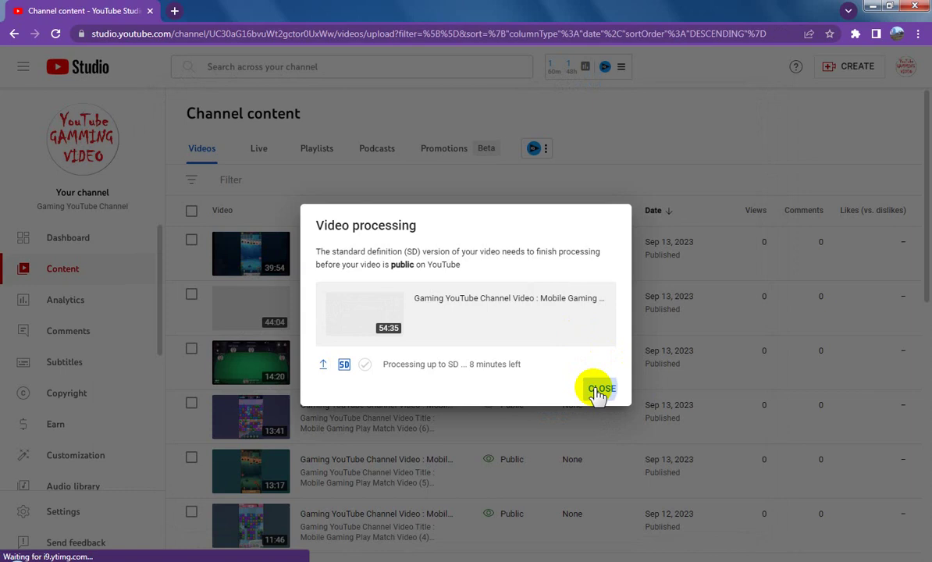
click(600, 390)
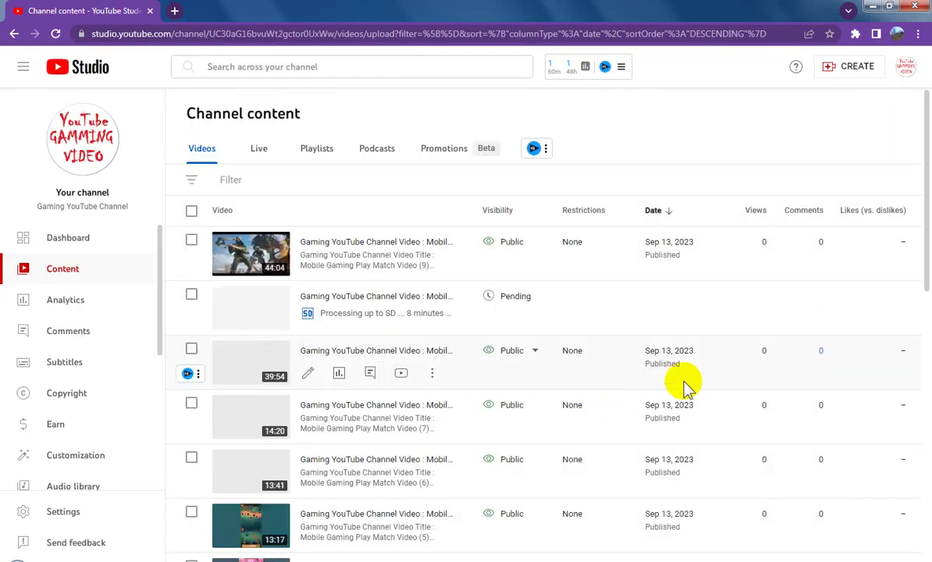
Review the full channel content list, checking each video's visibility, restrictions and publish date.
scroll(719, 405, down, 5)
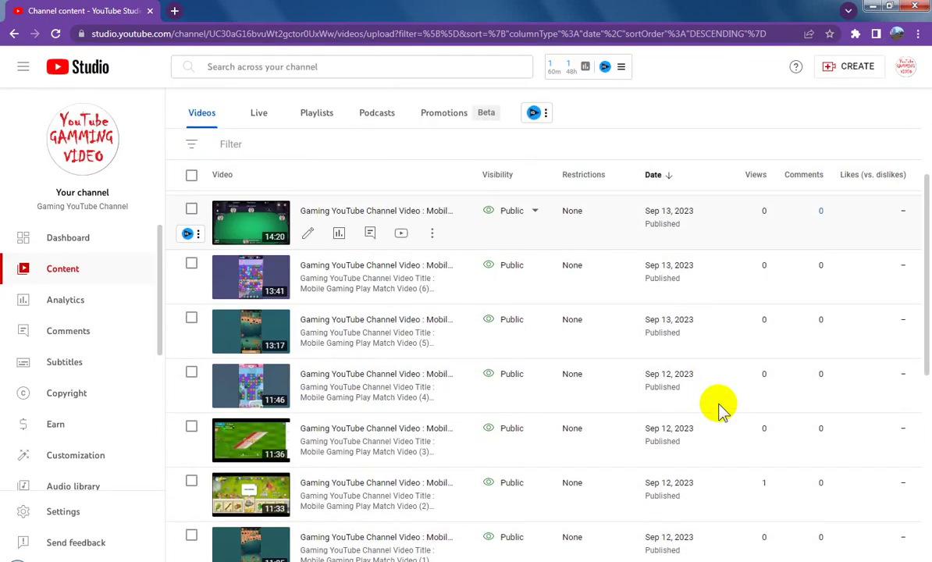
scroll(719, 406, down, 2)
scroll(719, 406, down, 3)
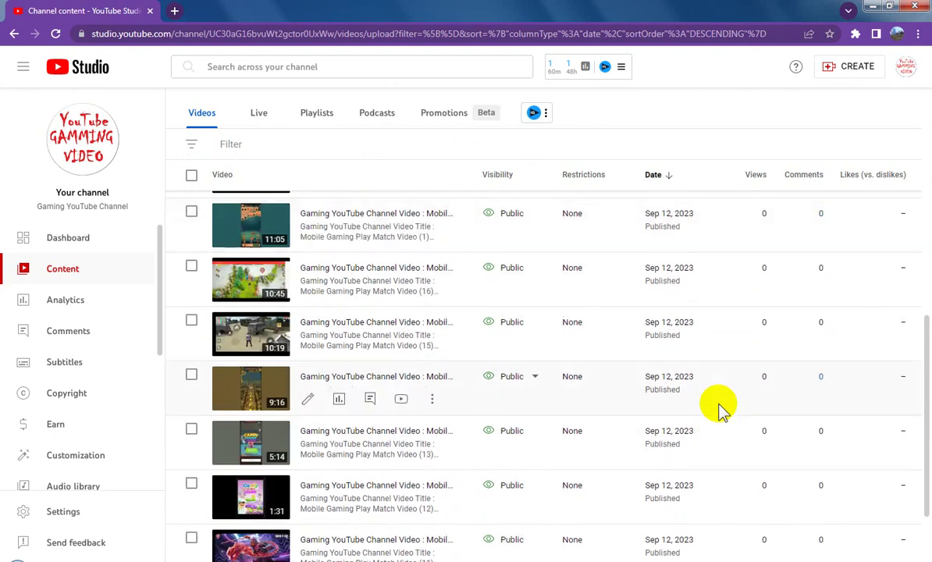
scroll(719, 406, up, 2)
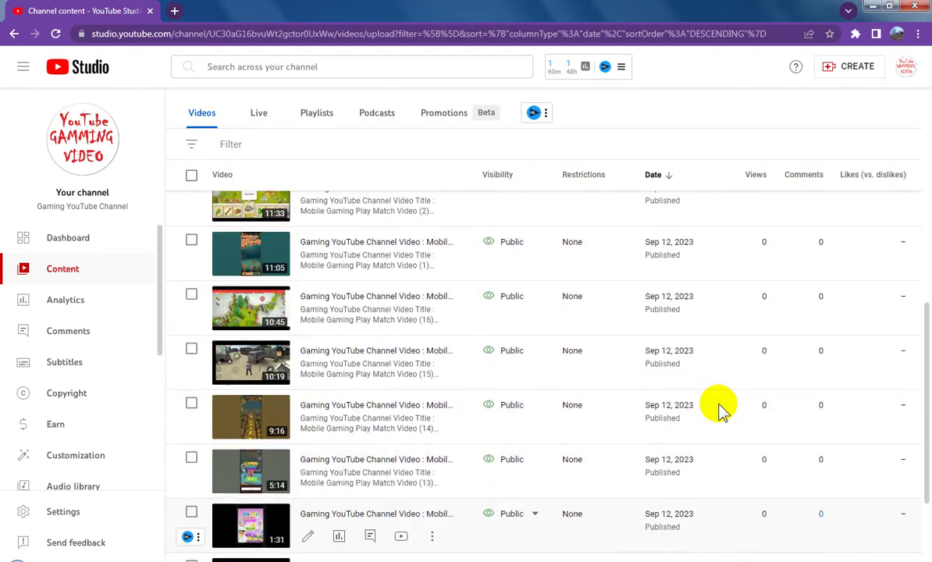
scroll(719, 406, down, 2)
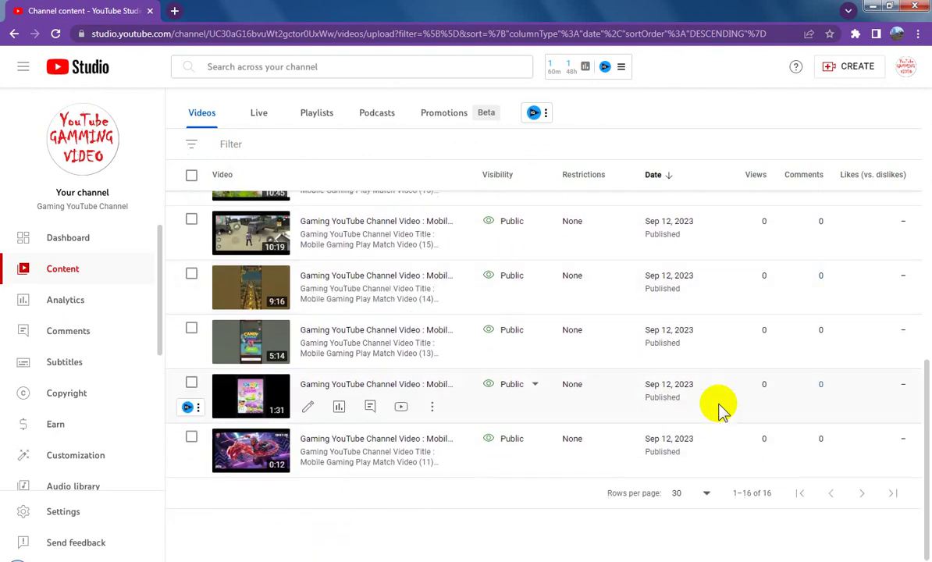
scroll(719, 406, up, 2)
scroll(718, 406, up, 2)
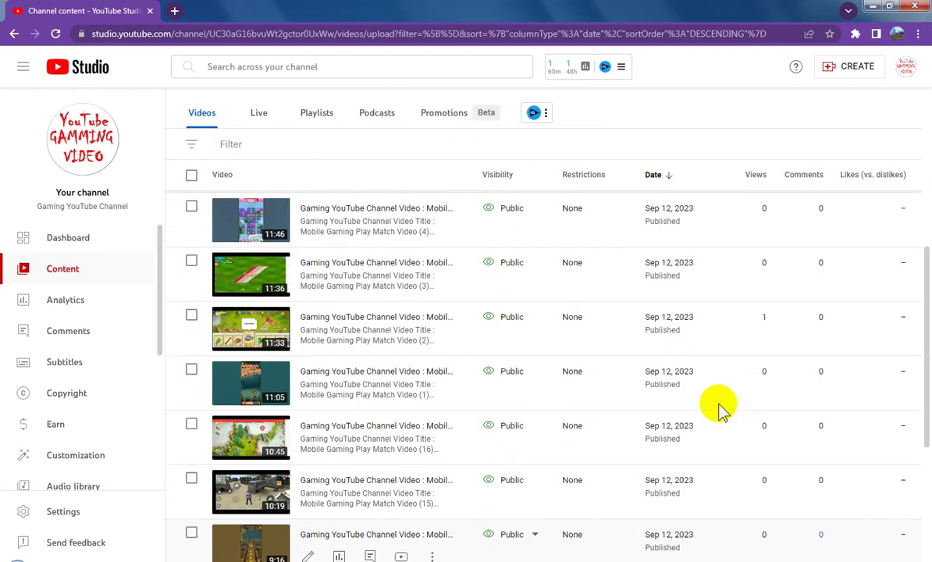
scroll(719, 406, up, 2)
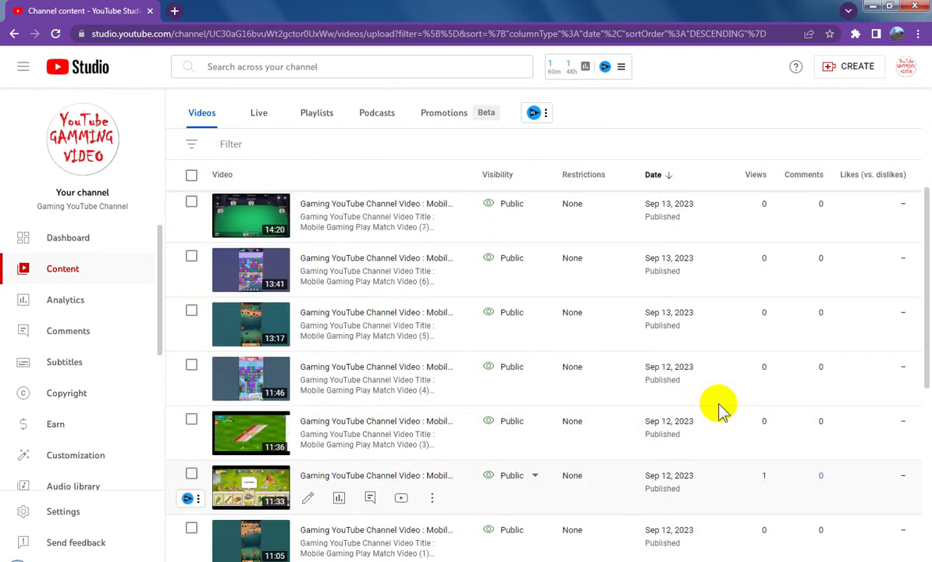
scroll(718, 406, down, 3)
scroll(719, 406, down, 3)
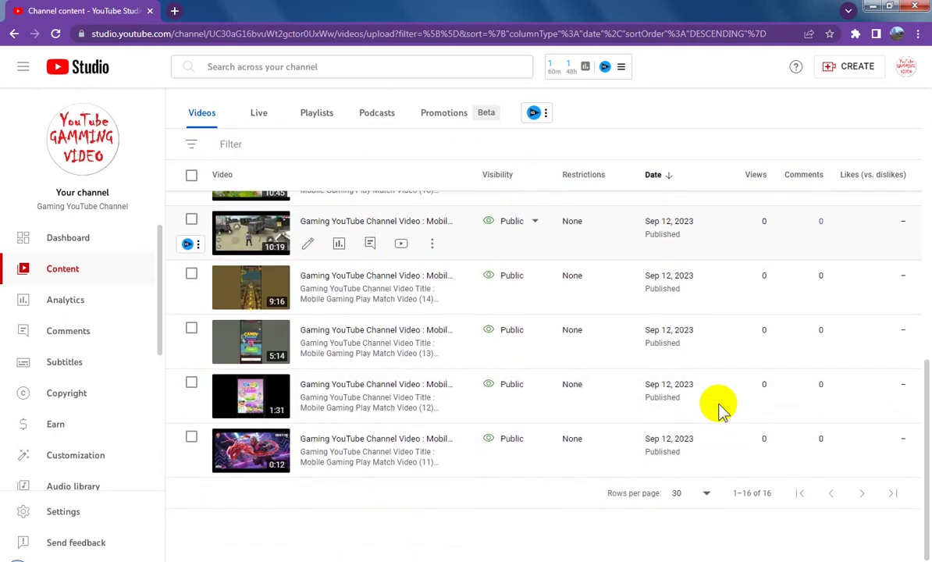
scroll(719, 406, up, 4)
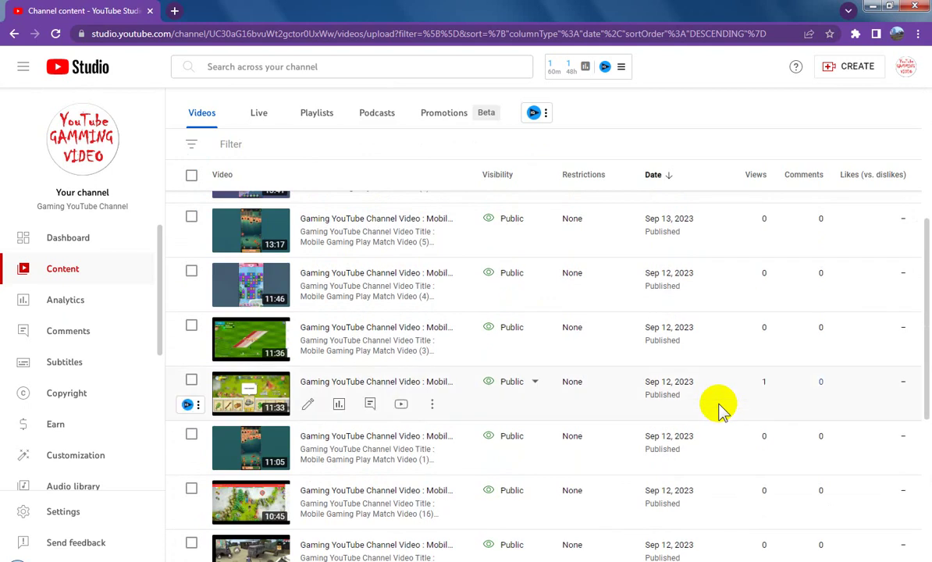
scroll(719, 406, up, 5)
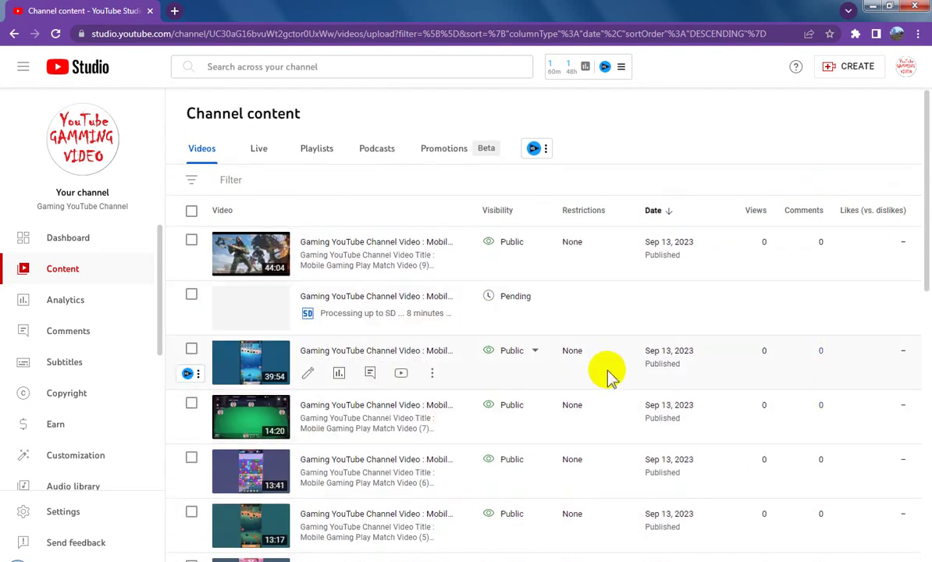
View the public channel page and look through its published videos from latest to oldest.
click(84, 136)
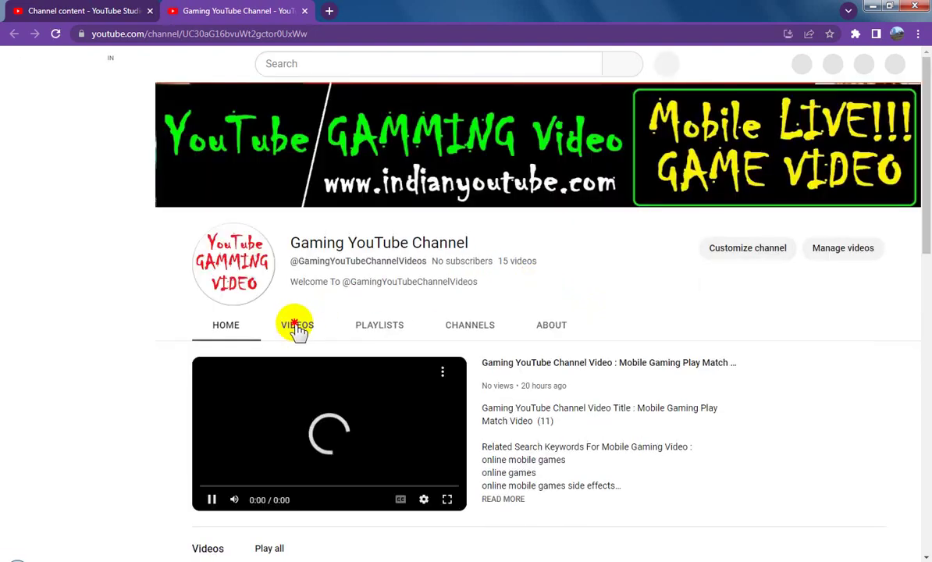
click(296, 326)
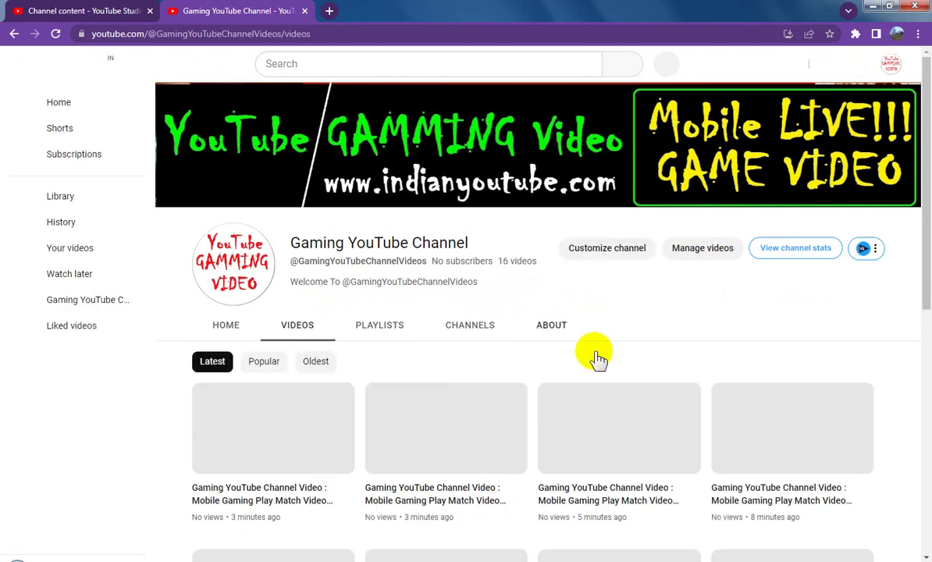
scroll(609, 361, down, 5)
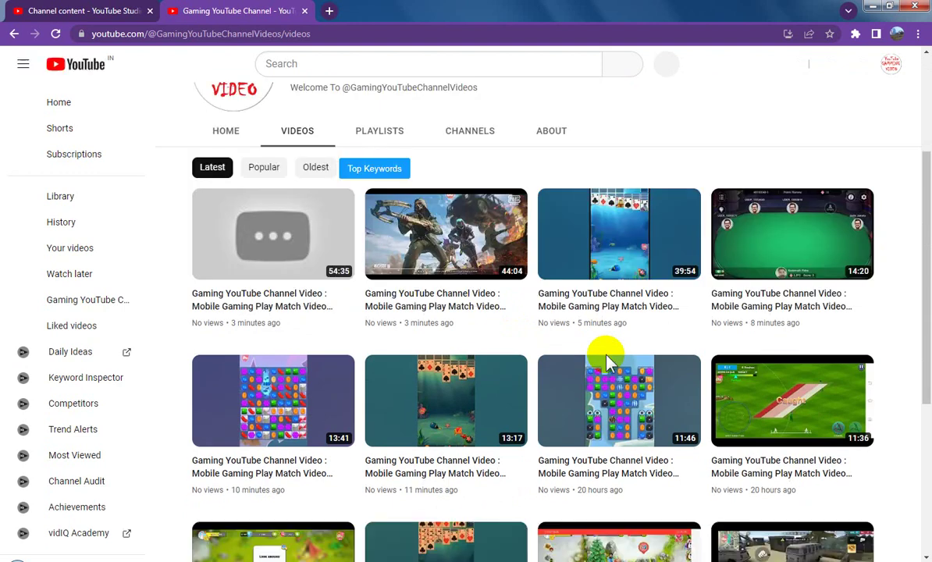
scroll(610, 362, down, 1)
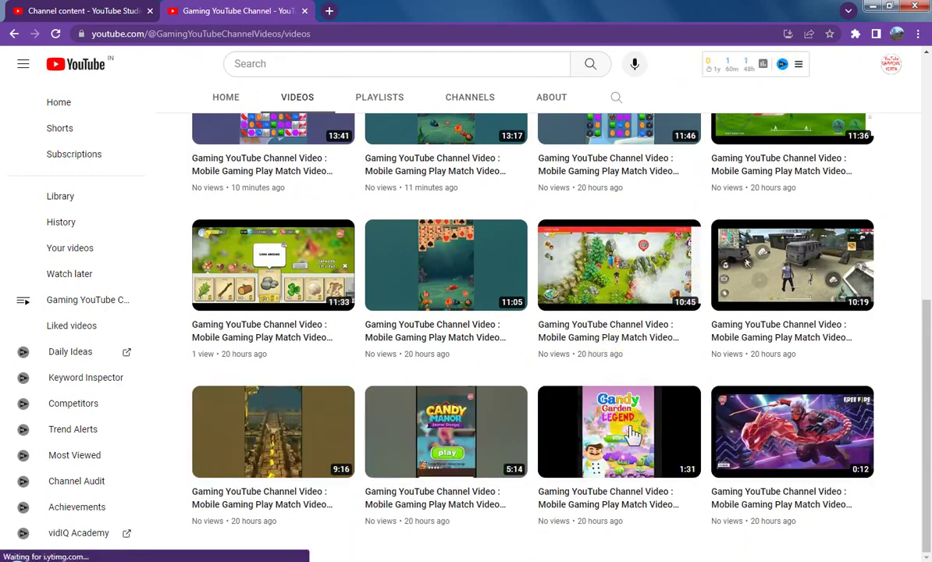
scroll(633, 434, up, 5)
scroll(632, 434, up, 1)
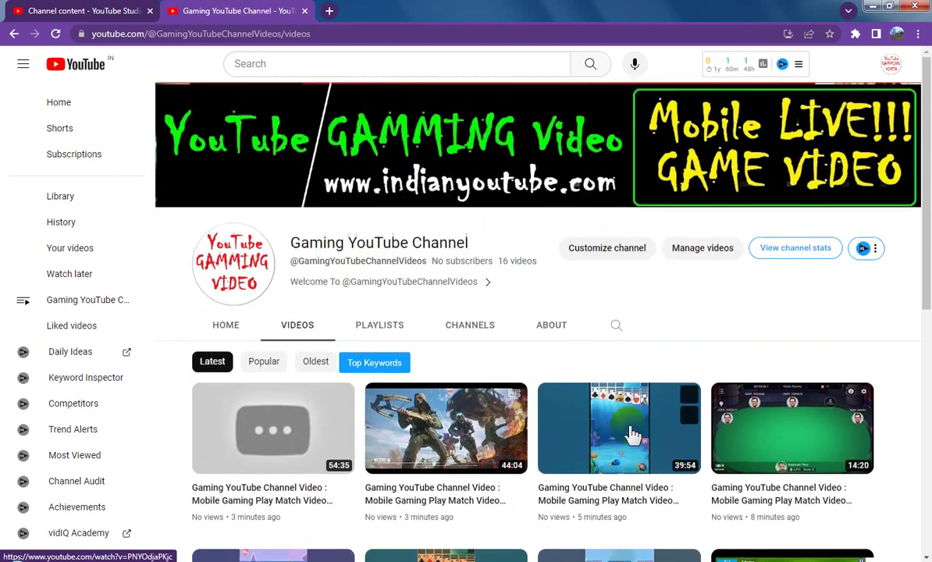
Look at the channel's created playlists and its featured channels on the public page.
click(412, 321)
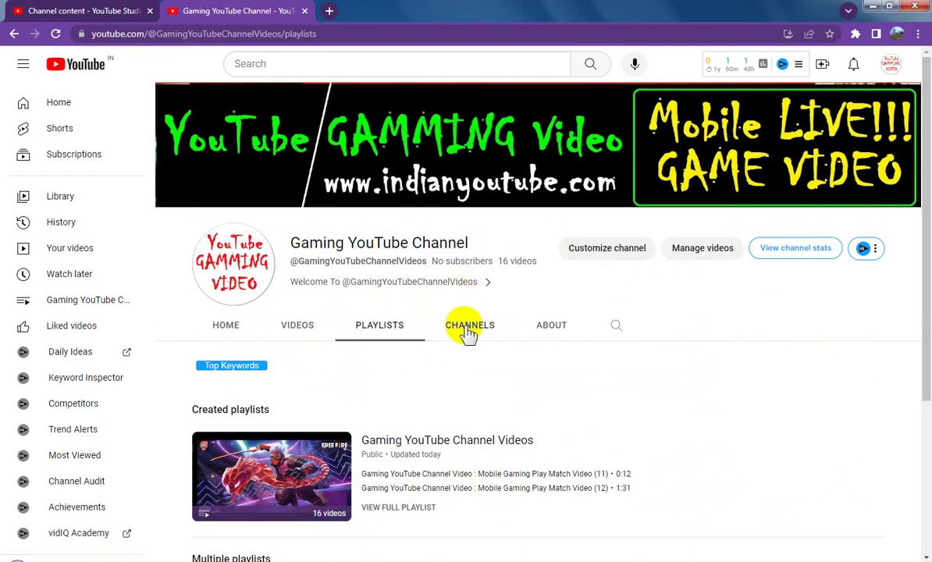
click(464, 326)
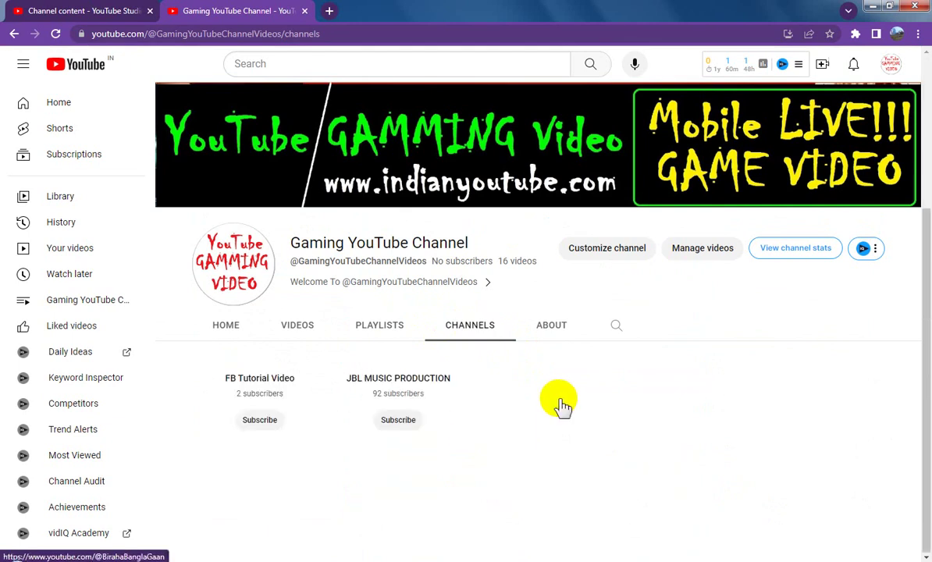
scroll(559, 402, down, 3)
scroll(559, 402, up, 2)
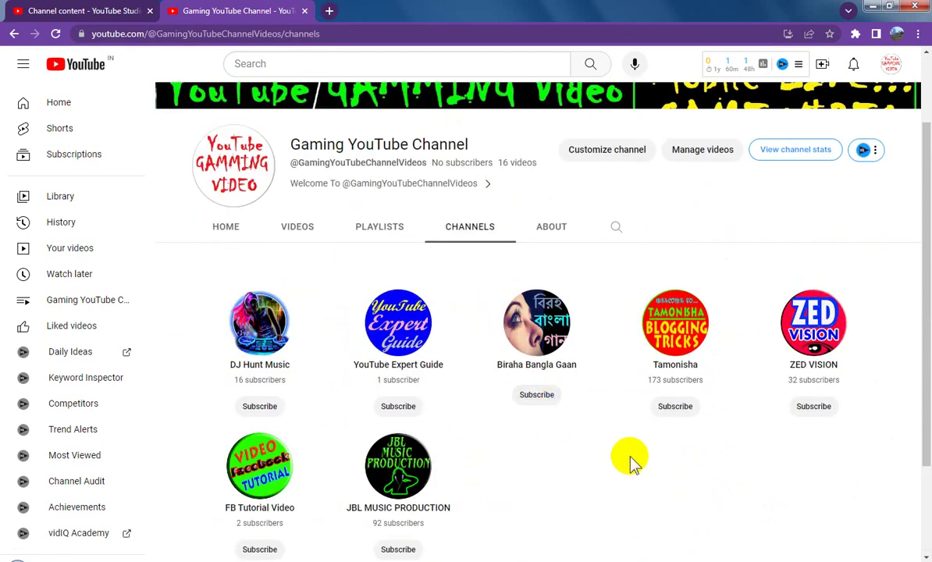
scroll(644, 468, down, 2)
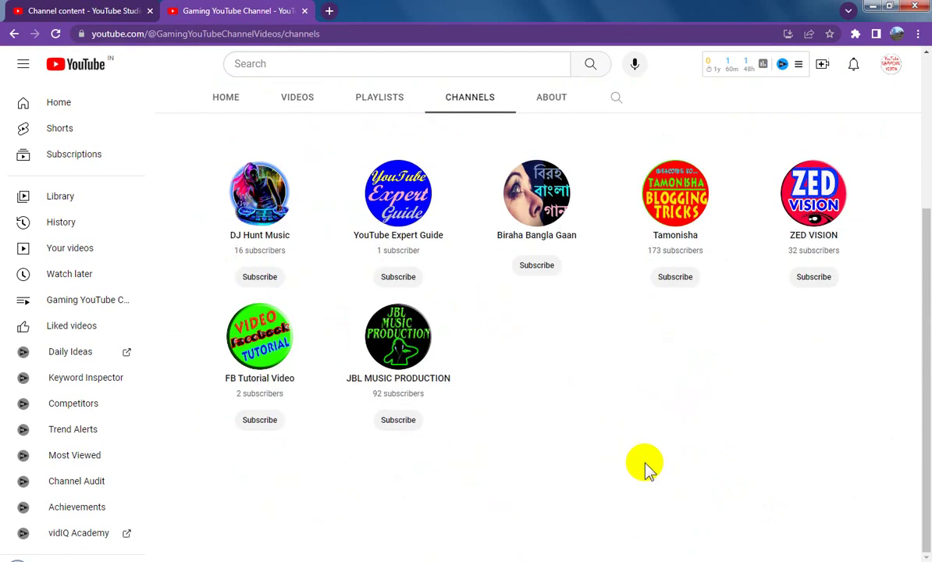
scroll(644, 468, up, 3)
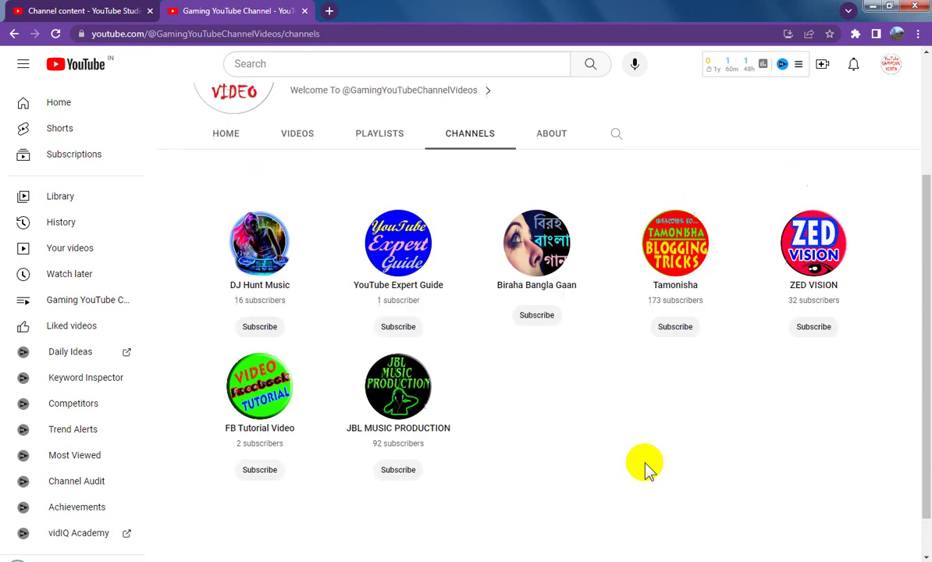
scroll(644, 468, down, 2)
scroll(645, 468, up, 1)
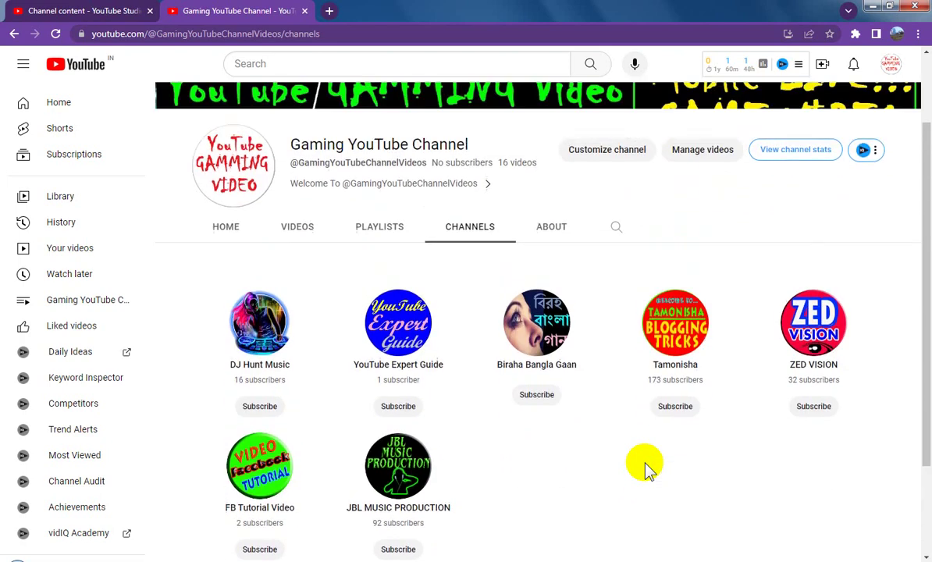
Read the channel's public description, search keywords and stats.
click(555, 234)
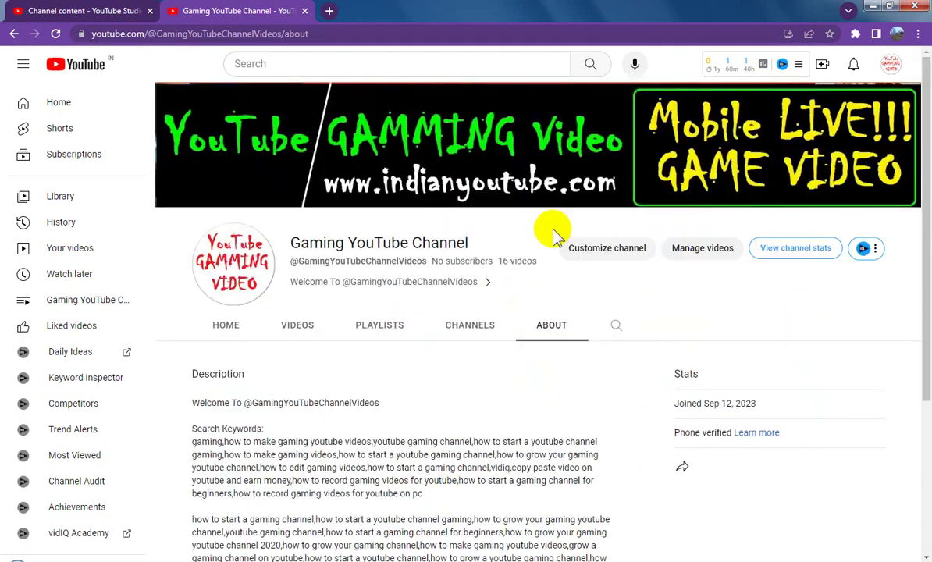
scroll(639, 381, down, 3)
scroll(657, 391, up, 2)
scroll(657, 394, up, 1)
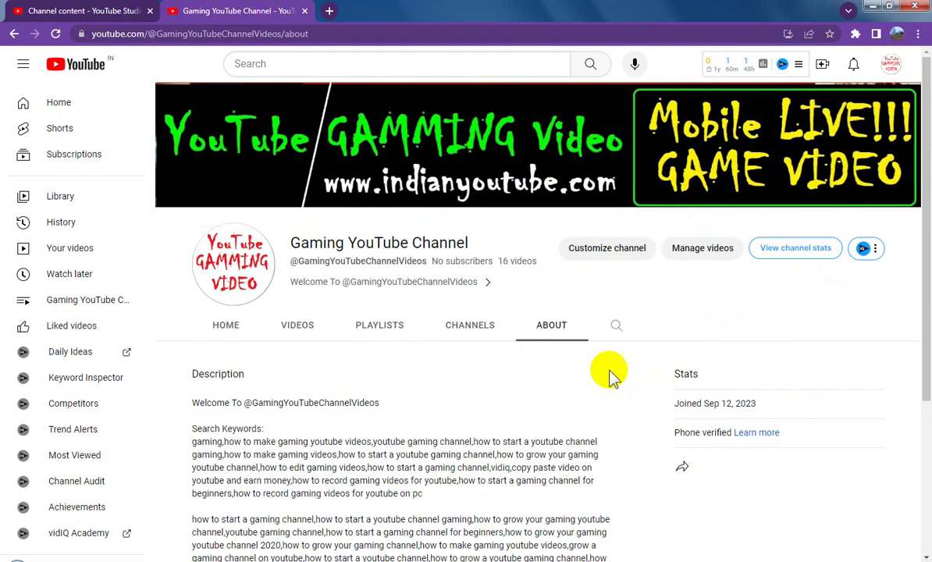
Return to YouTube Studio and reload the channel content list to check the visibility of the Mobile Gaming Play Match Video (10) upload.
click(117, 10)
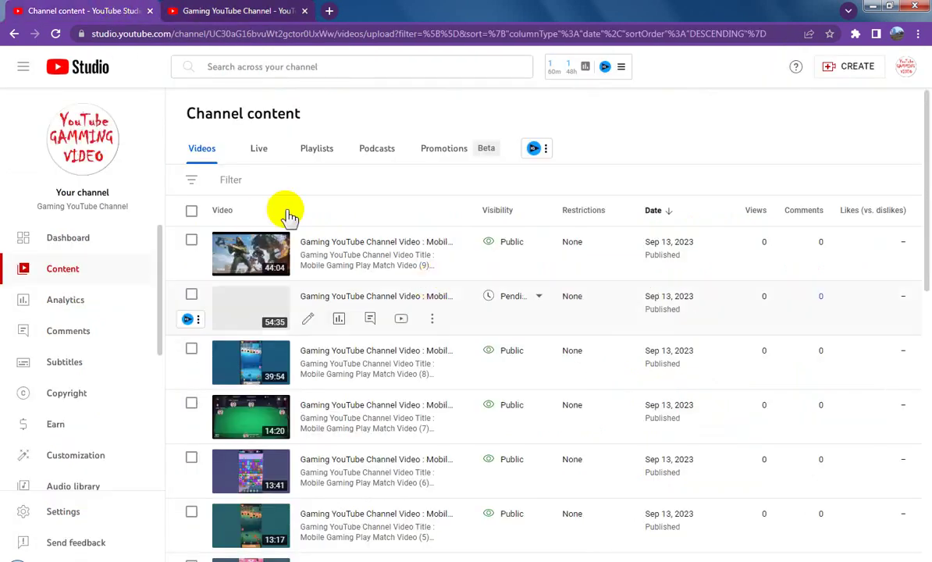
click(55, 34)
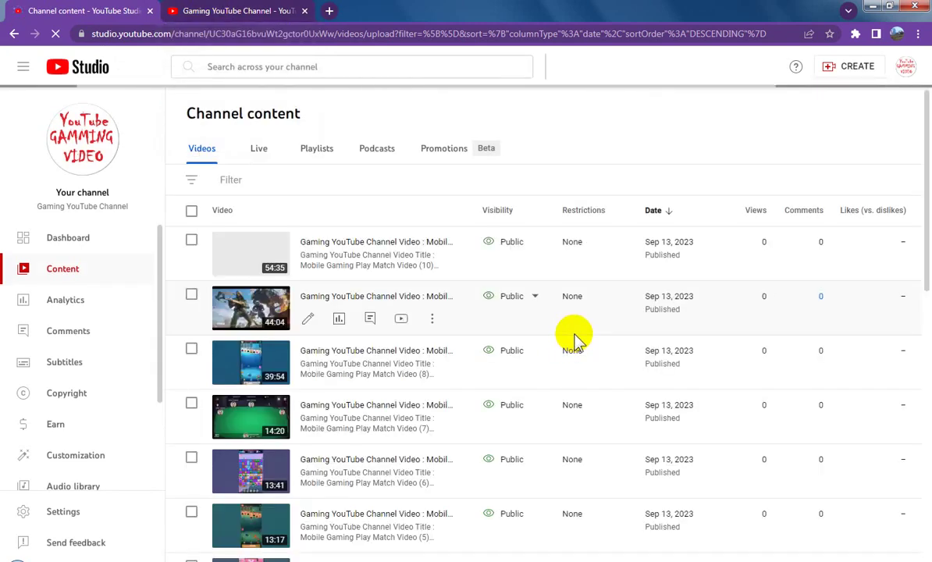
scroll(586, 383, down, 2)
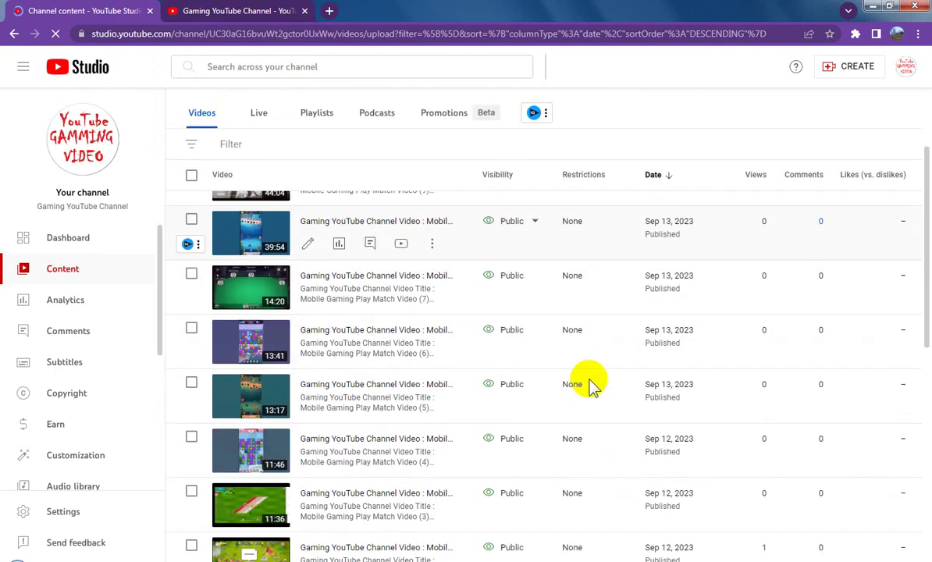
scroll(591, 384, up, 2)
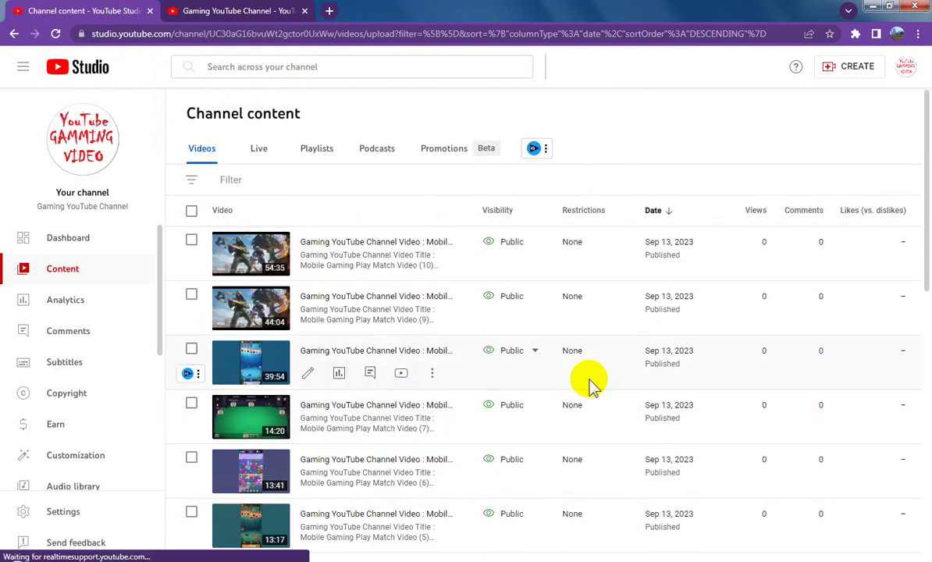
scroll(601, 398, down, 3)
scroll(620, 429, up, 3)
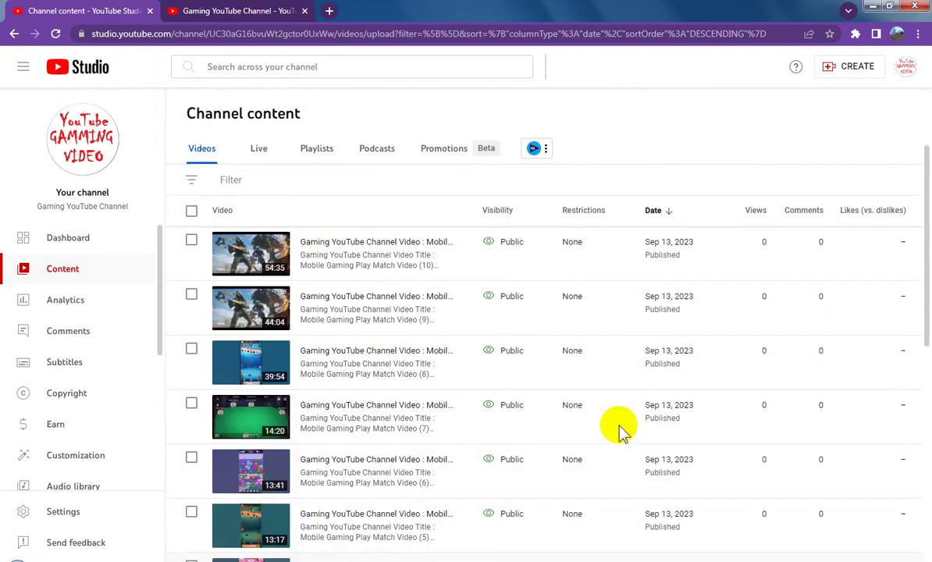